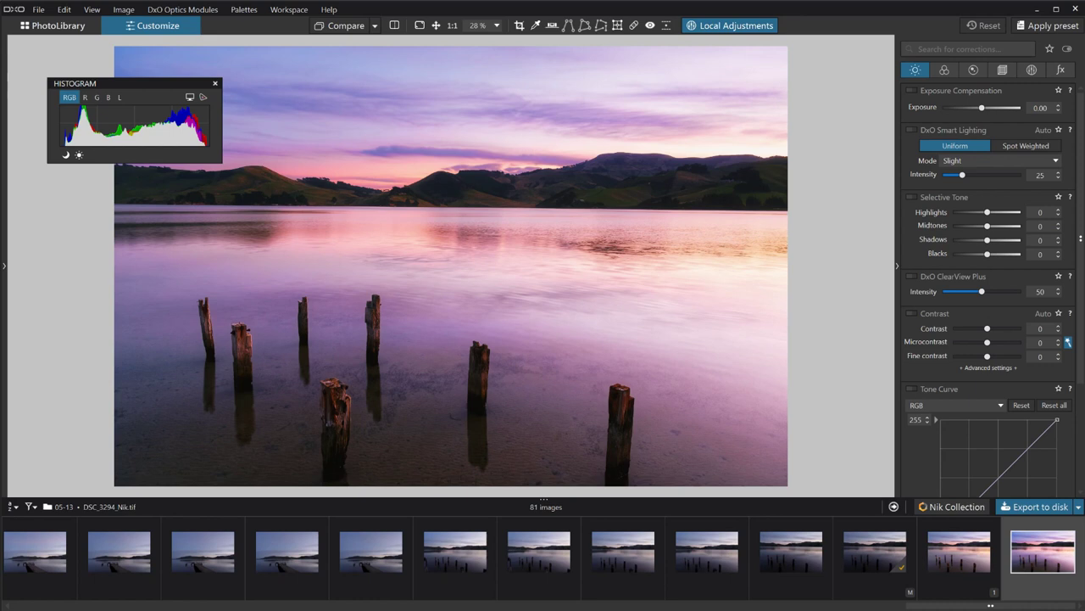
Load the unedited, dark DSC_3294.NEF raw of the lake and posts from the filmstrip
{"action": "left_click", "coordinate": [959, 558]}
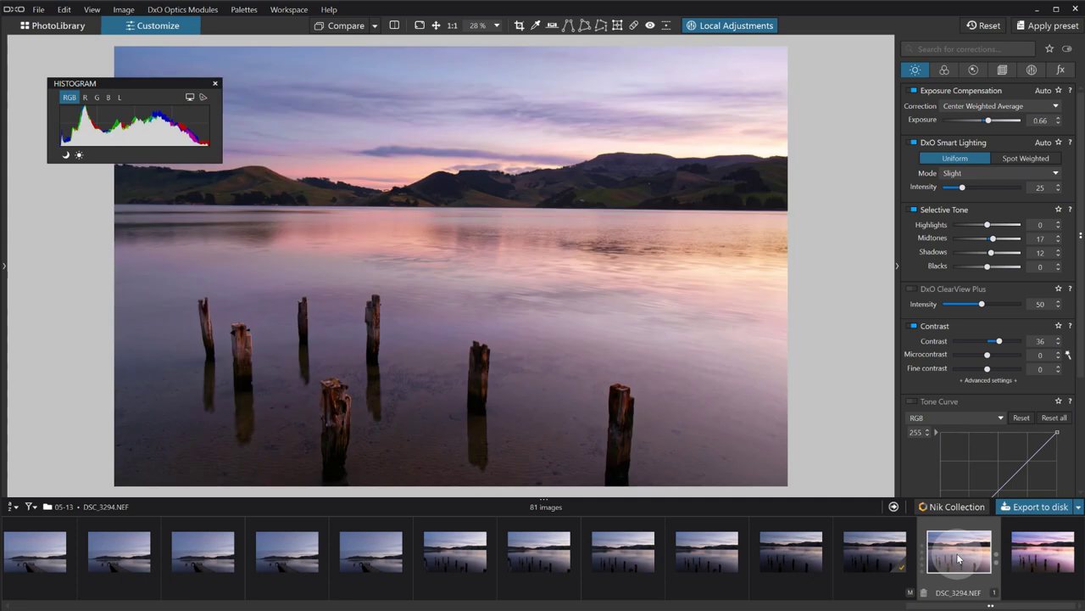
{"action": "left_click", "coordinate": [880, 558]}
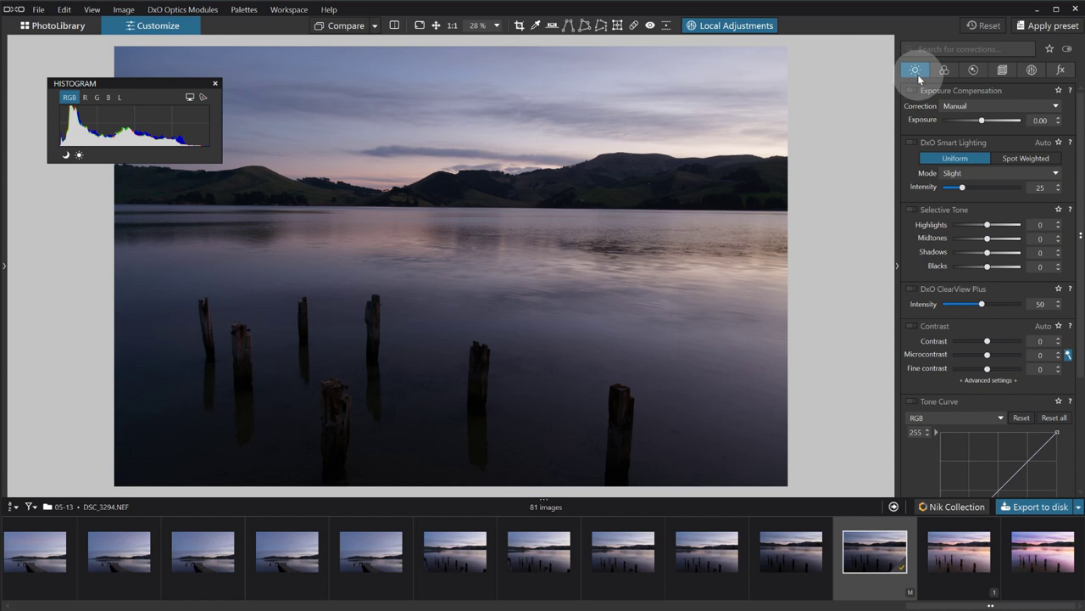
Apply +0.67 Center Weighted Average exposure compensation and Uniform, Slight Smart Lighting at intensity 25
{"action": "left_click", "coordinate": [914, 91]}
{"action": "left_click", "coordinate": [973, 106]}
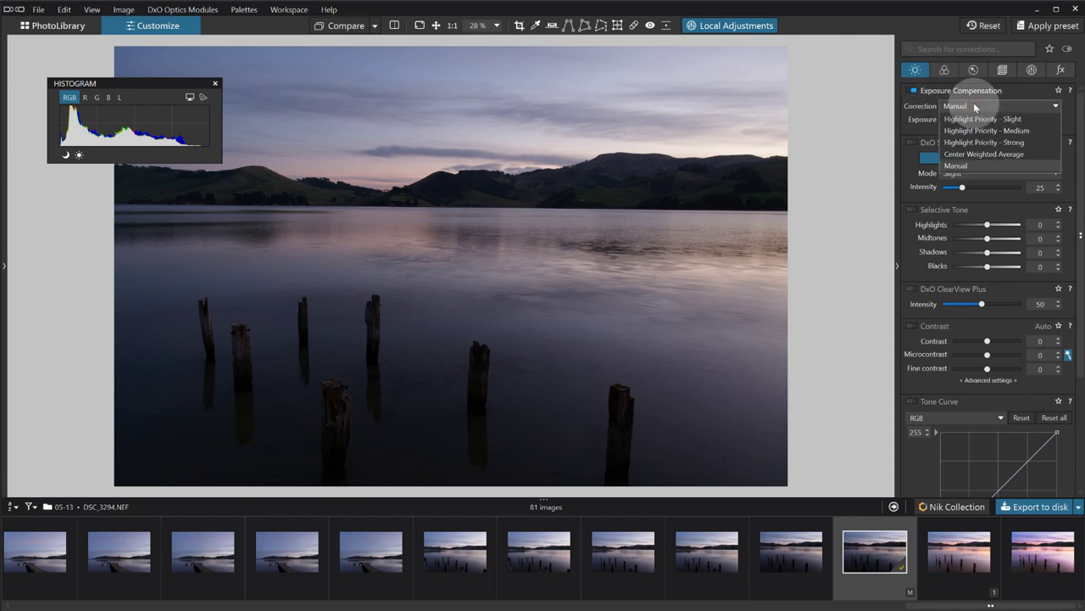
{"action": "left_click", "coordinate": [987, 154]}
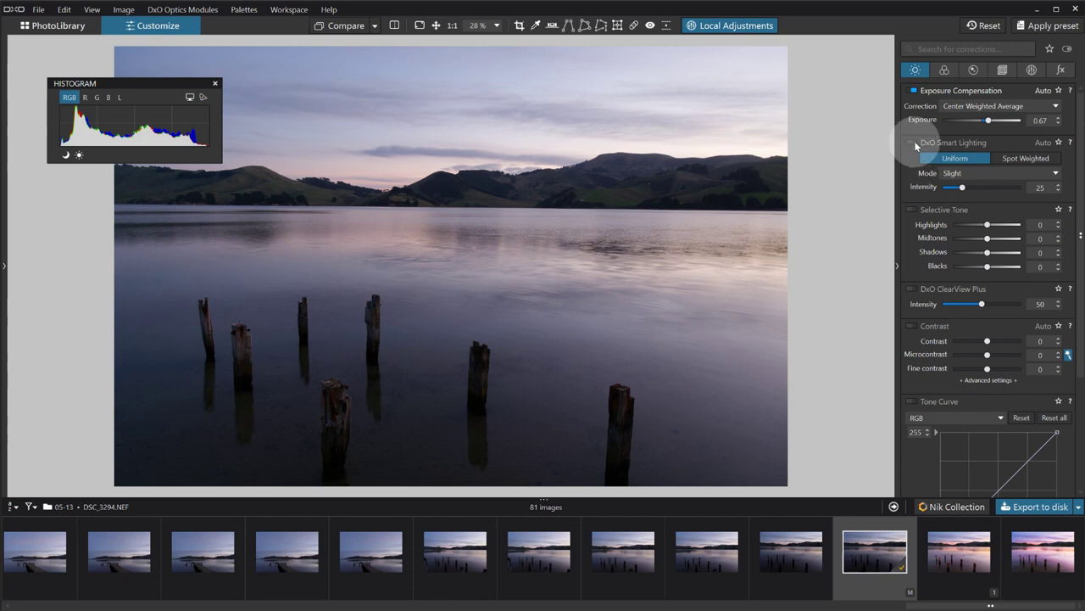
{"action": "left_click", "coordinate": [913, 141]}
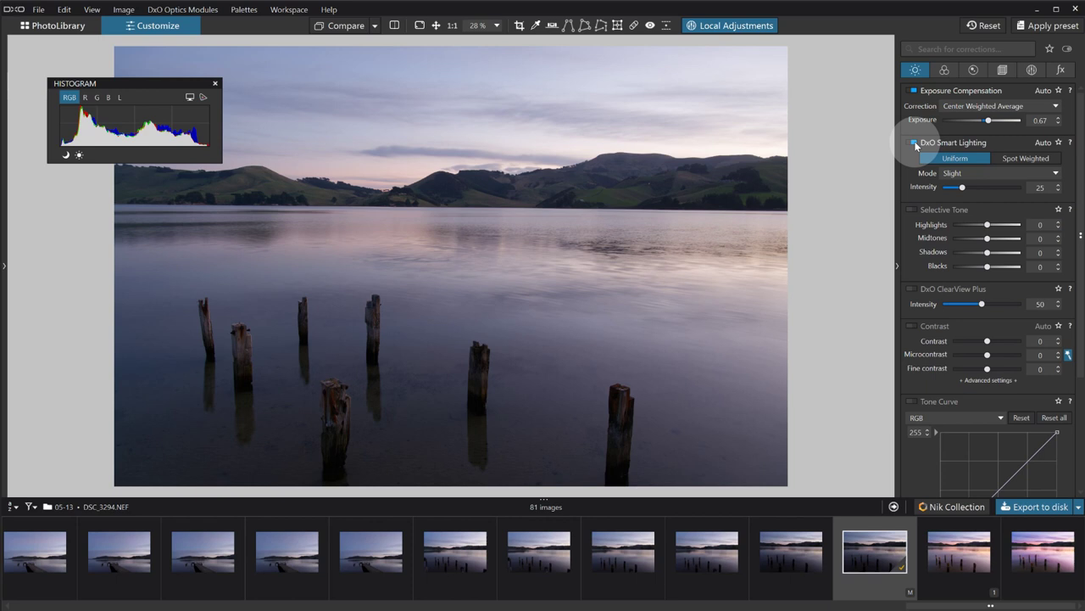
Enable Selective Tone with shadows lifted to 13 and midtones to 19
{"action": "left_click", "coordinate": [914, 210]}
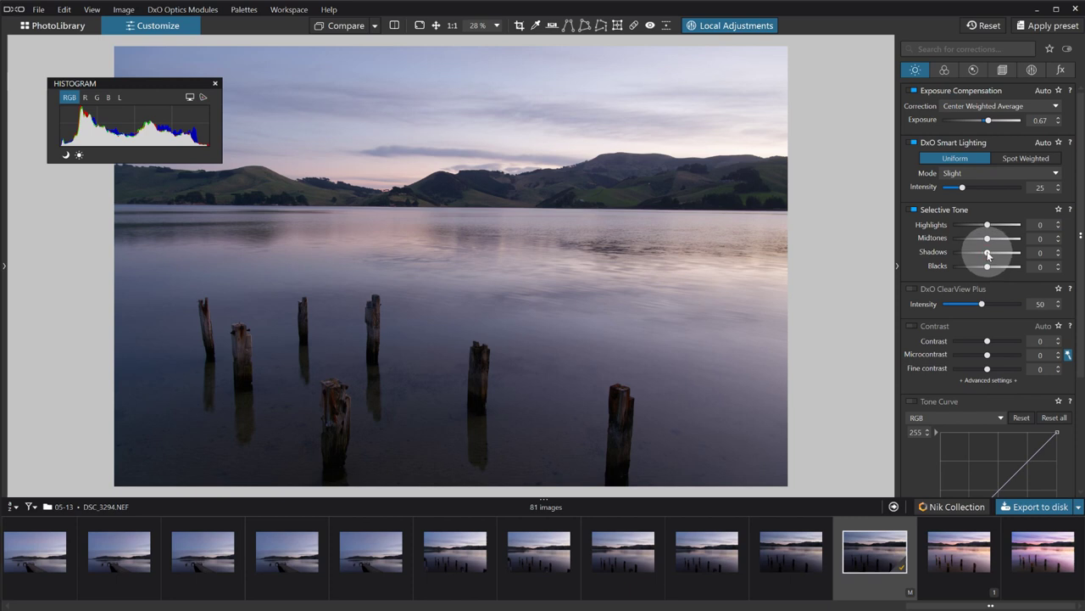
{"action": "left_click_drag", "start_coordinate": [988, 253], "coordinate": [993, 254]}
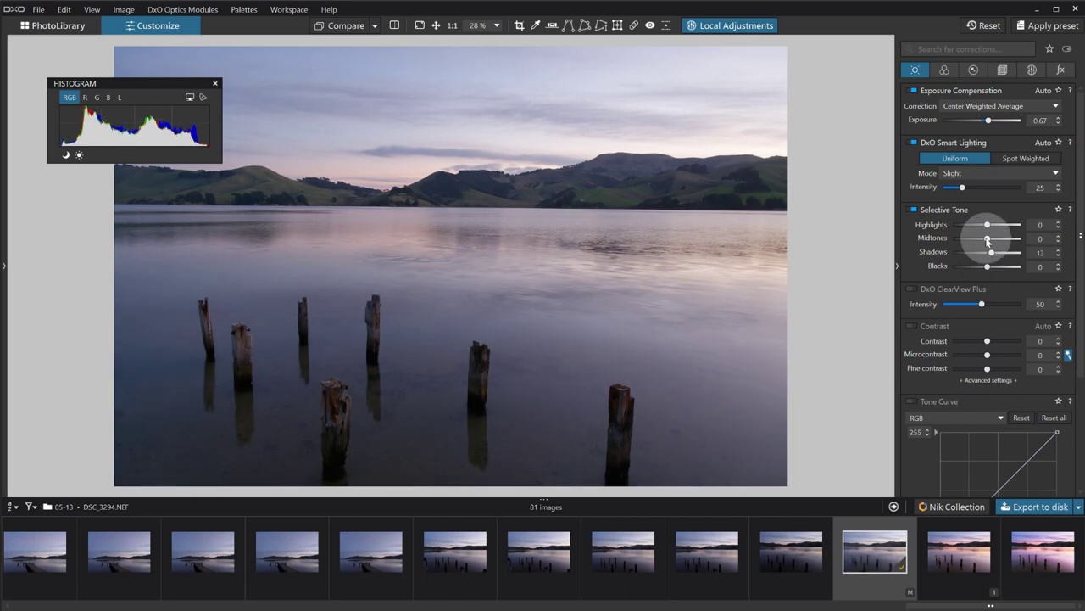
{"action": "left_click_drag", "start_coordinate": [987, 238], "coordinate": [994, 245]}
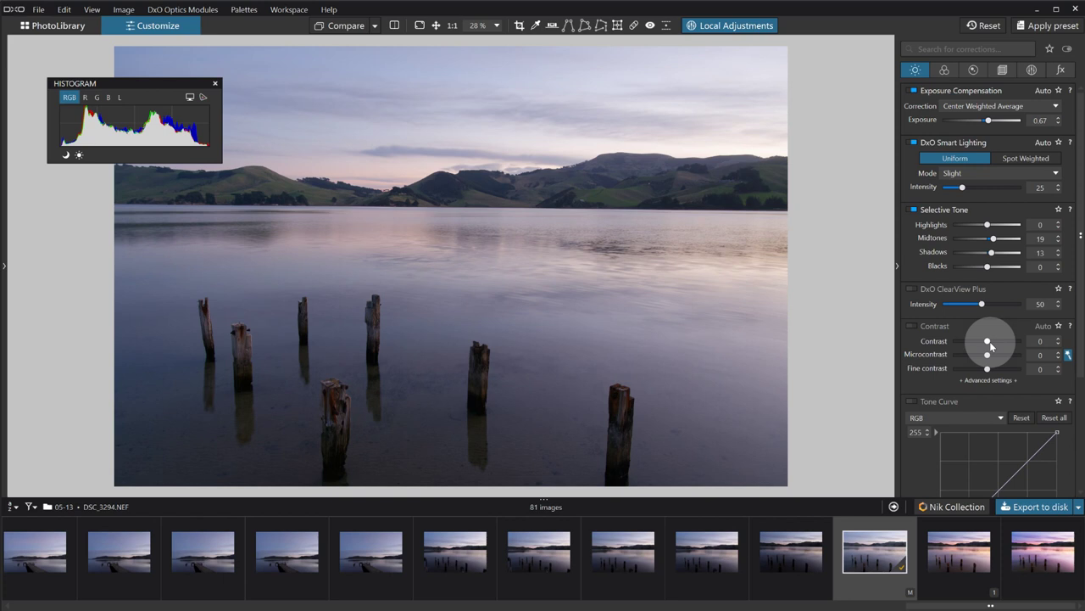
Set Contrast to 31, reset Microcontrast to 0, and set Fine contrast to 20
{"action": "left_click_drag", "start_coordinate": [991, 344], "coordinate": [996, 347]}
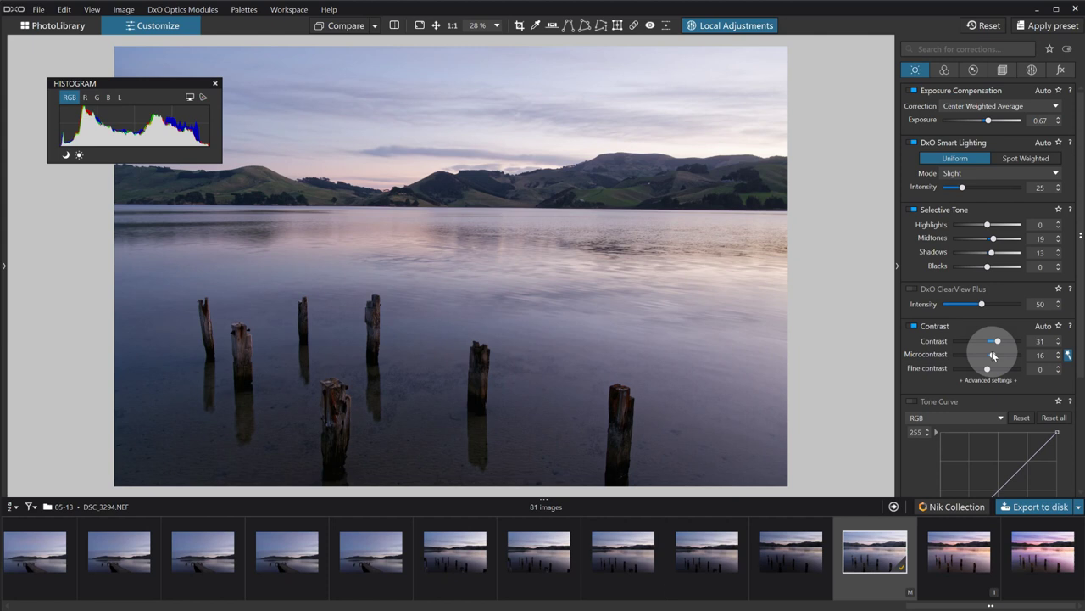
{"action": "double_click", "coordinate": [991, 354]}
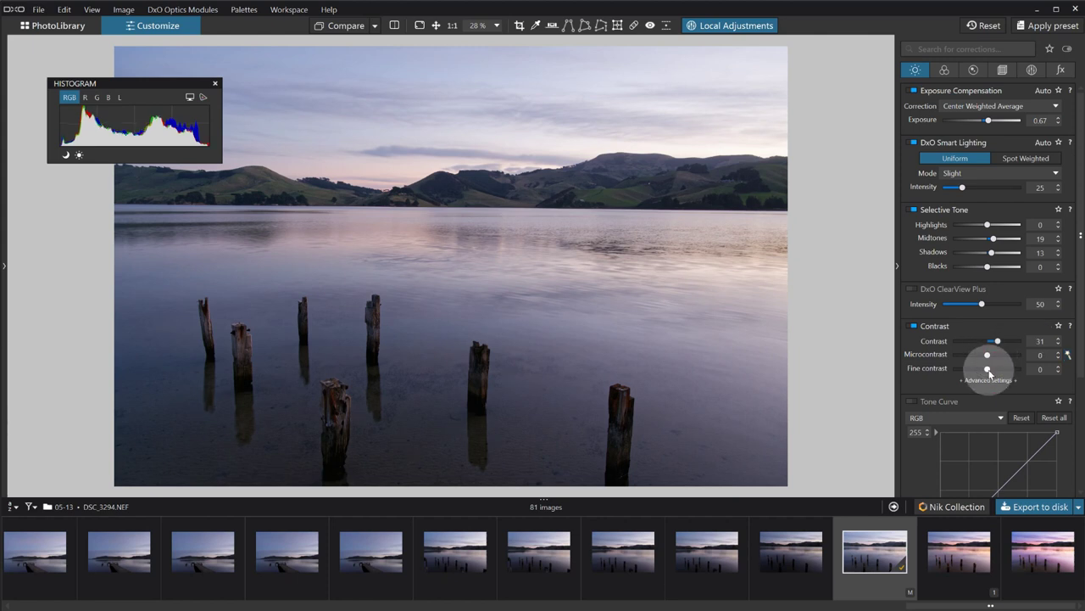
{"action": "left_click_drag", "start_coordinate": [988, 370], "coordinate": [997, 371]}
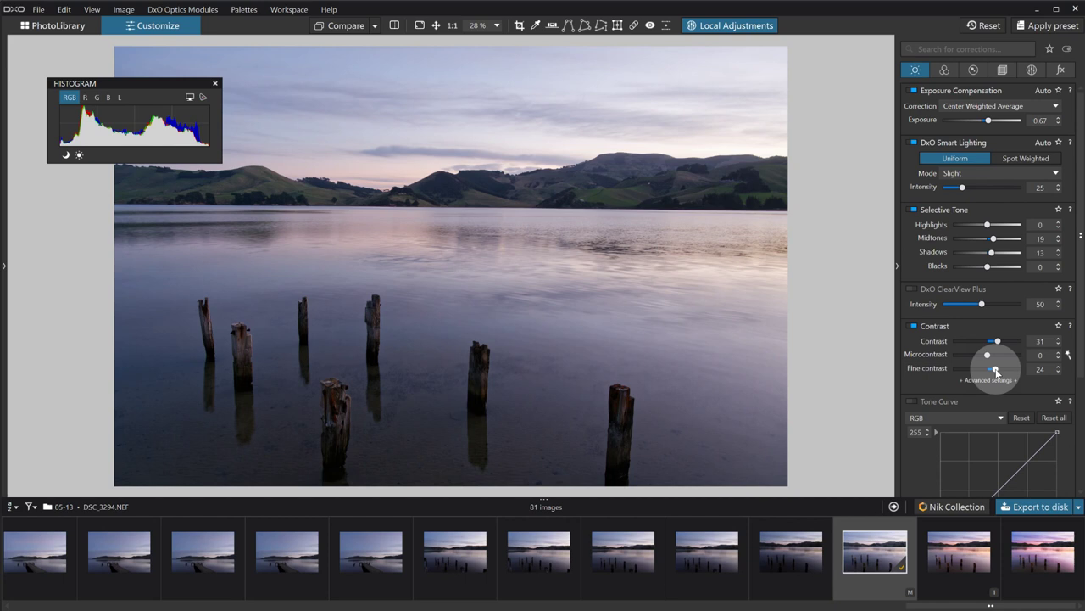
{"action": "left_click_drag", "start_coordinate": [996, 372], "coordinate": [993, 370]}
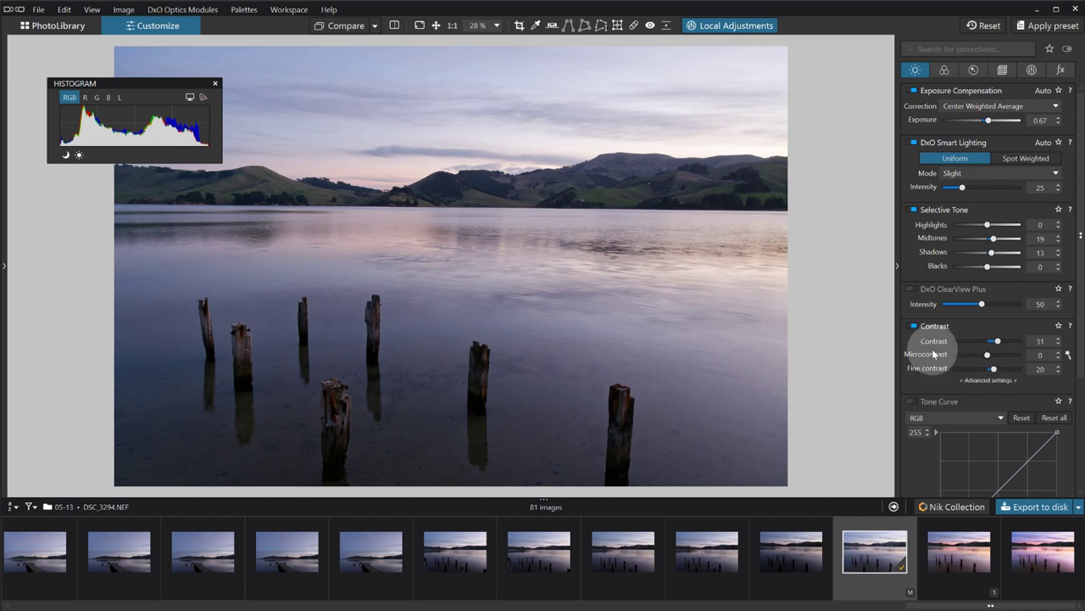
In the Color palette, set manual RAW white balance to temperature 10123, tint 2
{"action": "scroll", "coordinate": [923, 349], "scroll_direction": "down", "scroll_amount": 3}
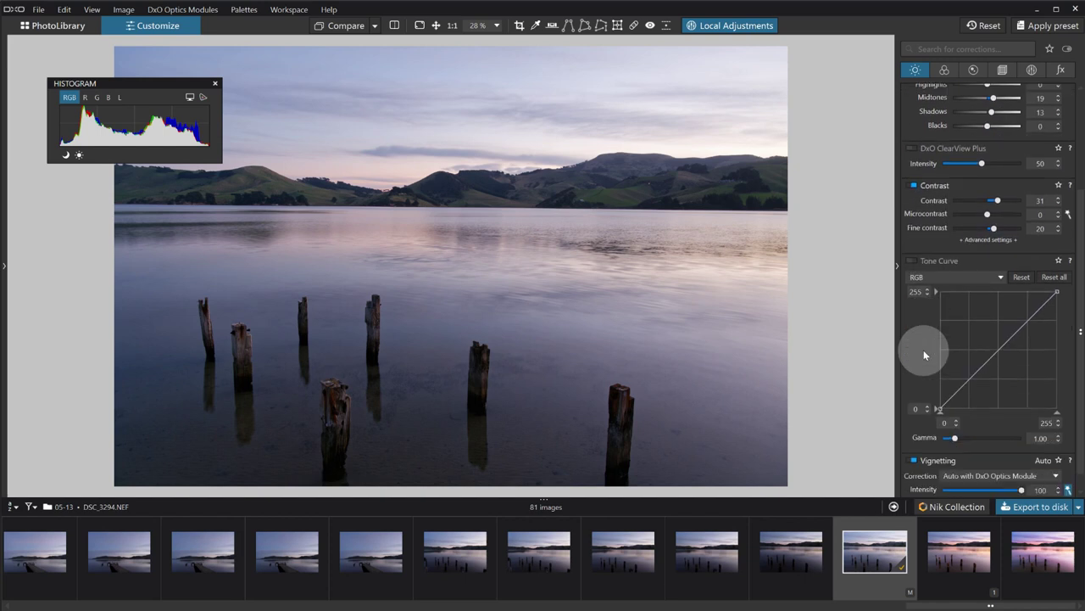
{"action": "left_click", "coordinate": [946, 70]}
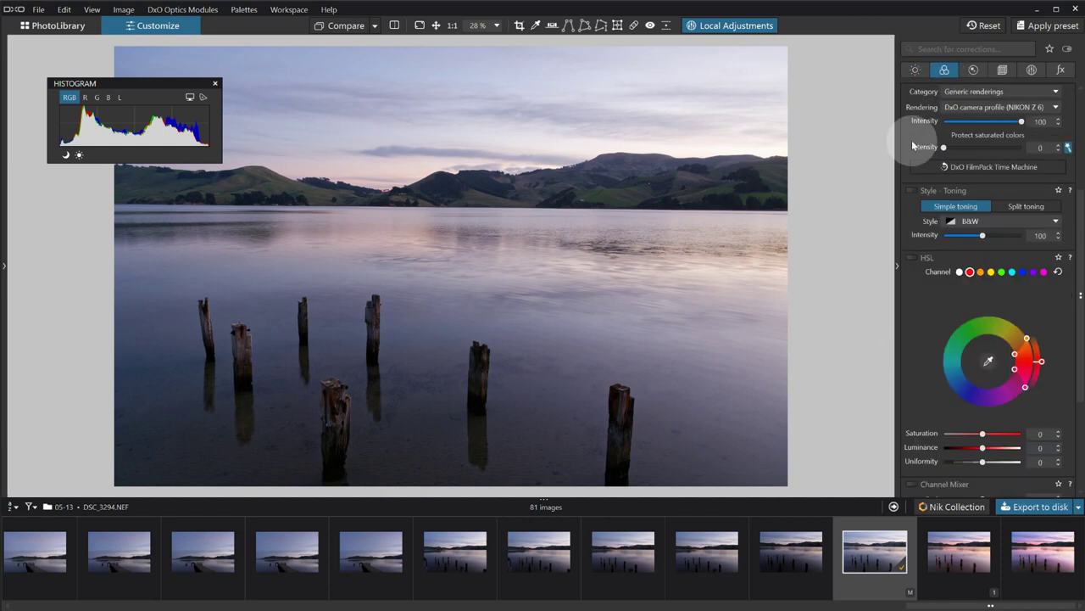
{"action": "scroll", "coordinate": [907, 161], "scroll_direction": "up", "scroll_amount": 4}
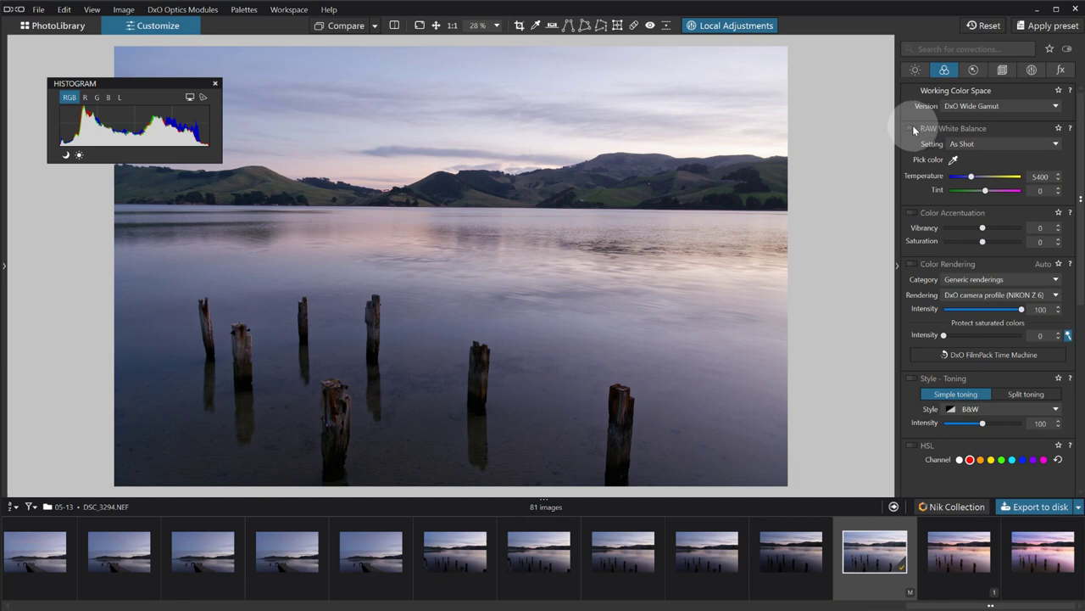
{"action": "left_click", "coordinate": [915, 128]}
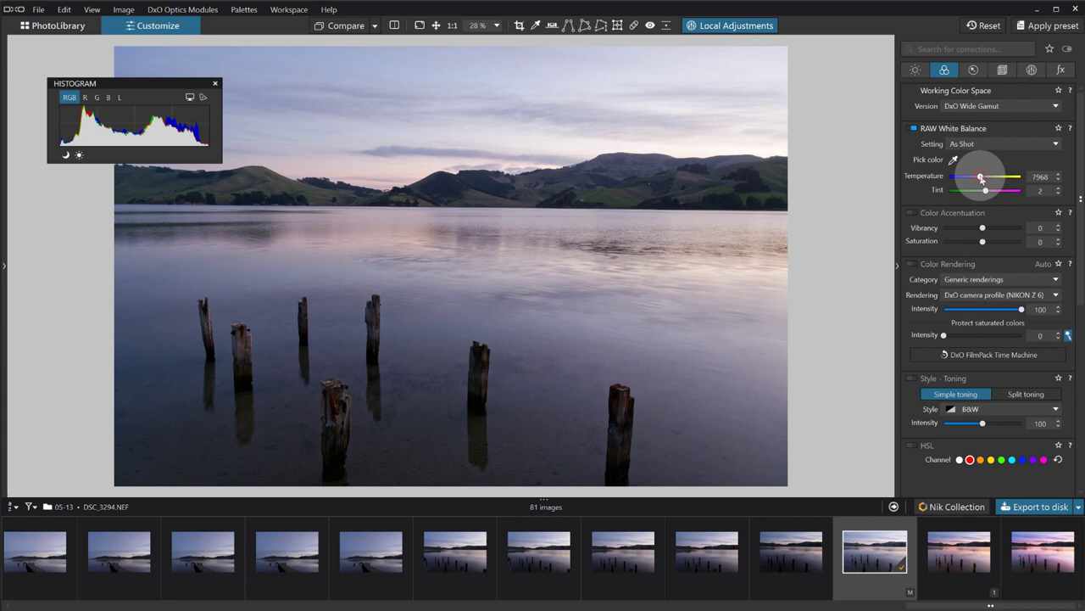
{"action": "left_click_drag", "start_coordinate": [982, 177], "coordinate": [986, 180]}
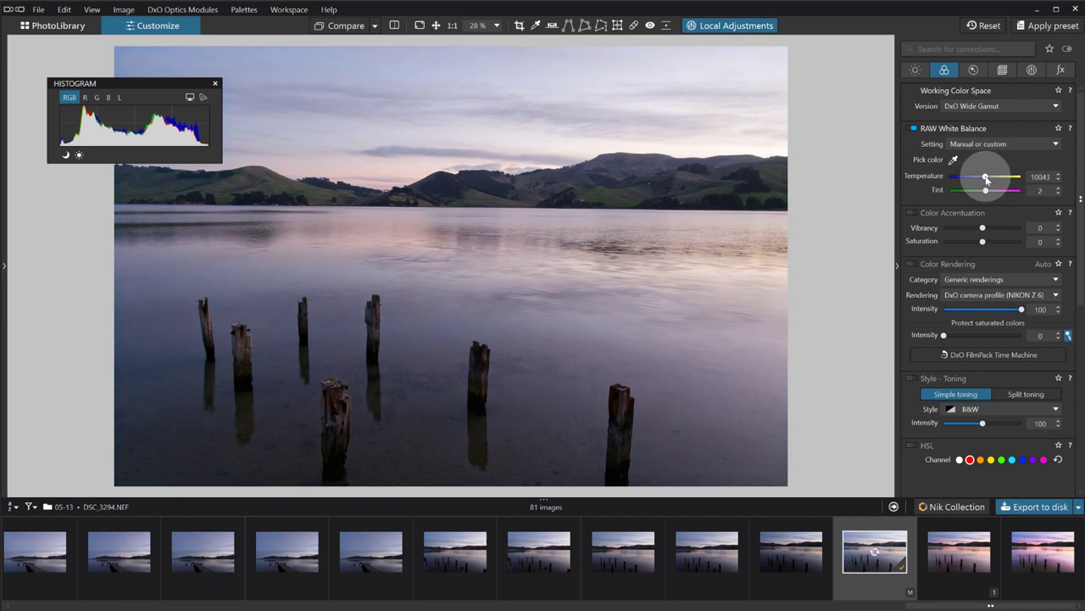
{"action": "left_click", "coordinate": [1057, 173]}
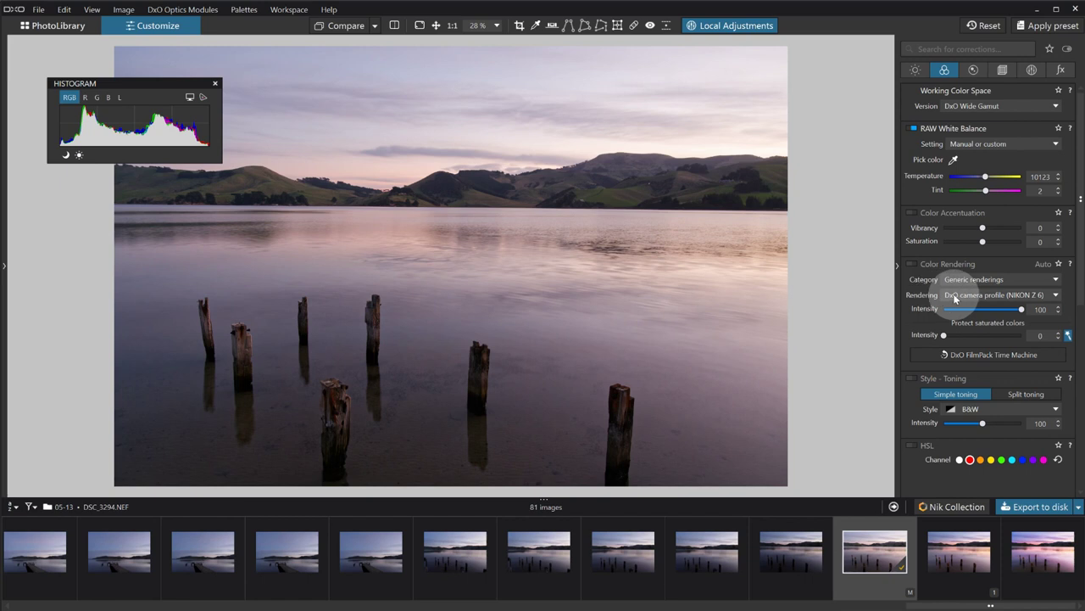
Turn on Color Rendering using the DxO camera profile (NIKON Z 6) at intensity 100
{"action": "left_click", "coordinate": [955, 296]}
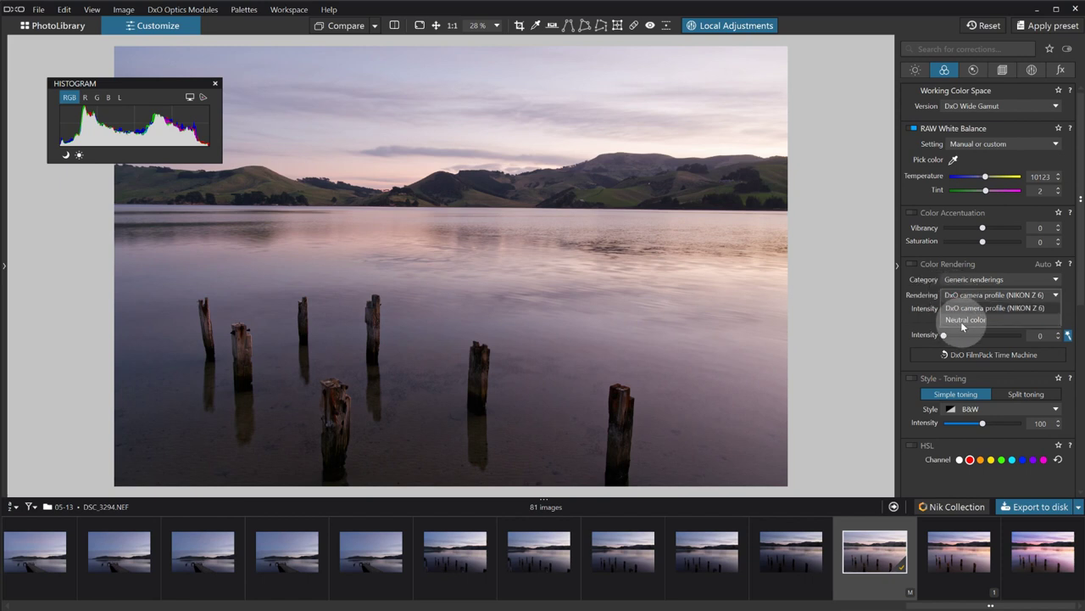
{"action": "left_click", "coordinate": [958, 308]}
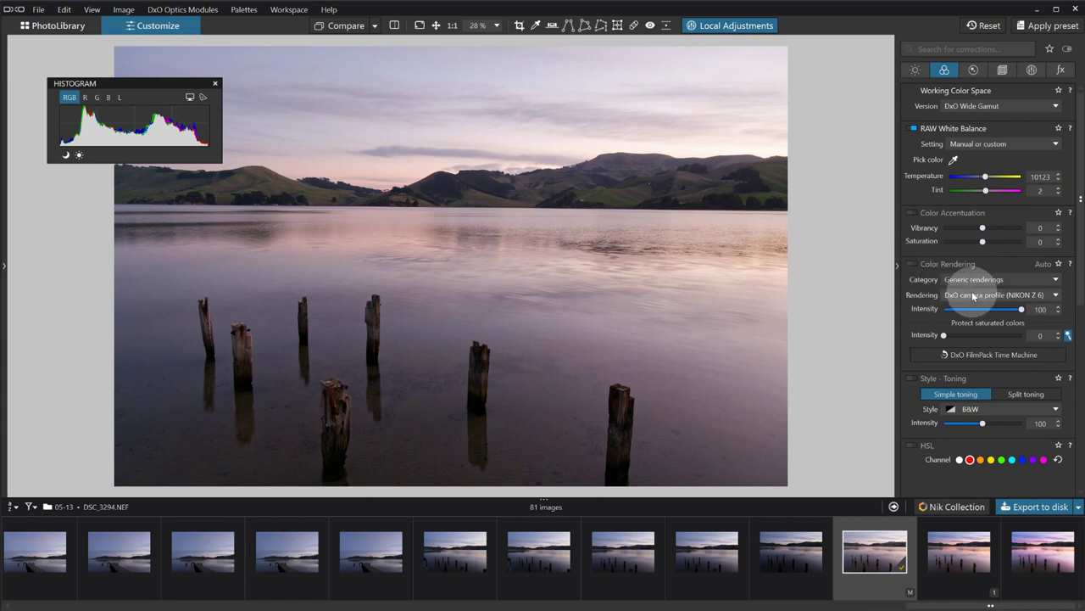
{"action": "left_click", "coordinate": [914, 264]}
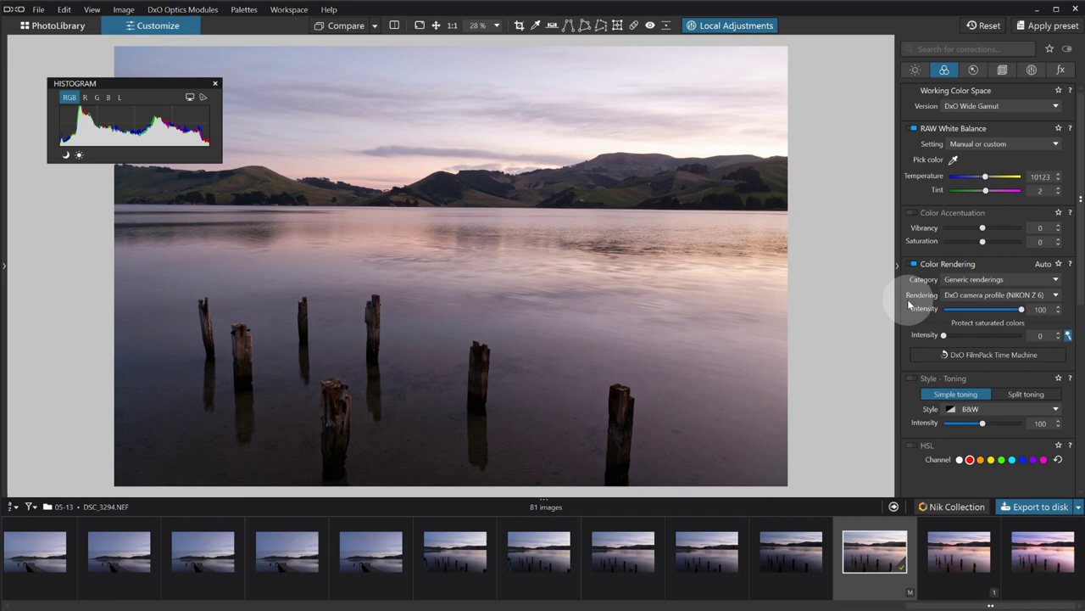
{"action": "scroll", "coordinate": [912, 303], "scroll_direction": "down", "scroll_amount": 4}
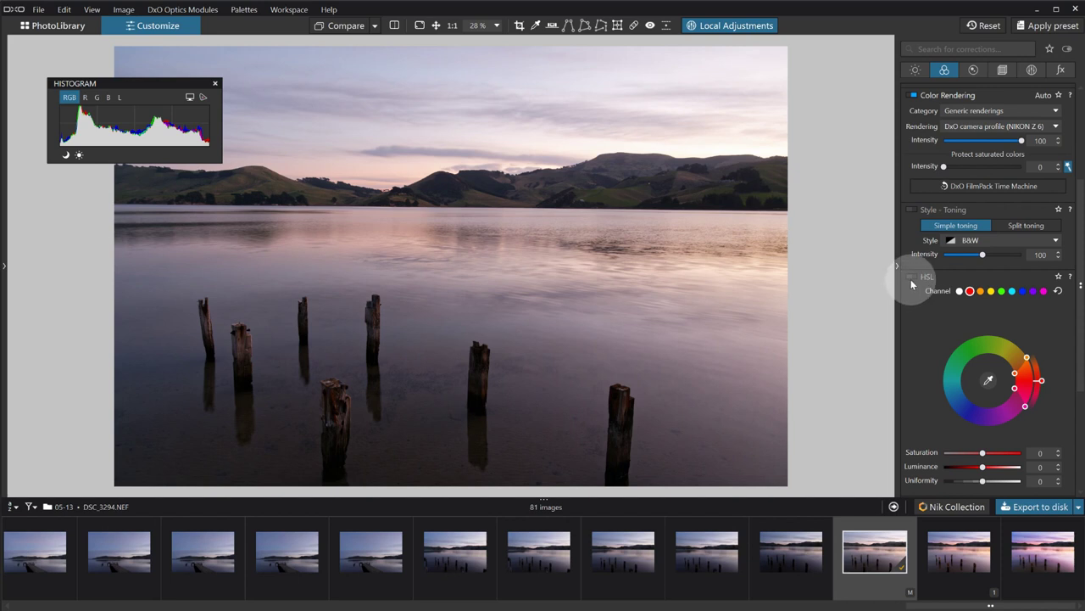
Enable HSL, sample the wooden post at 100% to target orange, and widen the hue range
{"action": "left_click", "coordinate": [913, 278]}
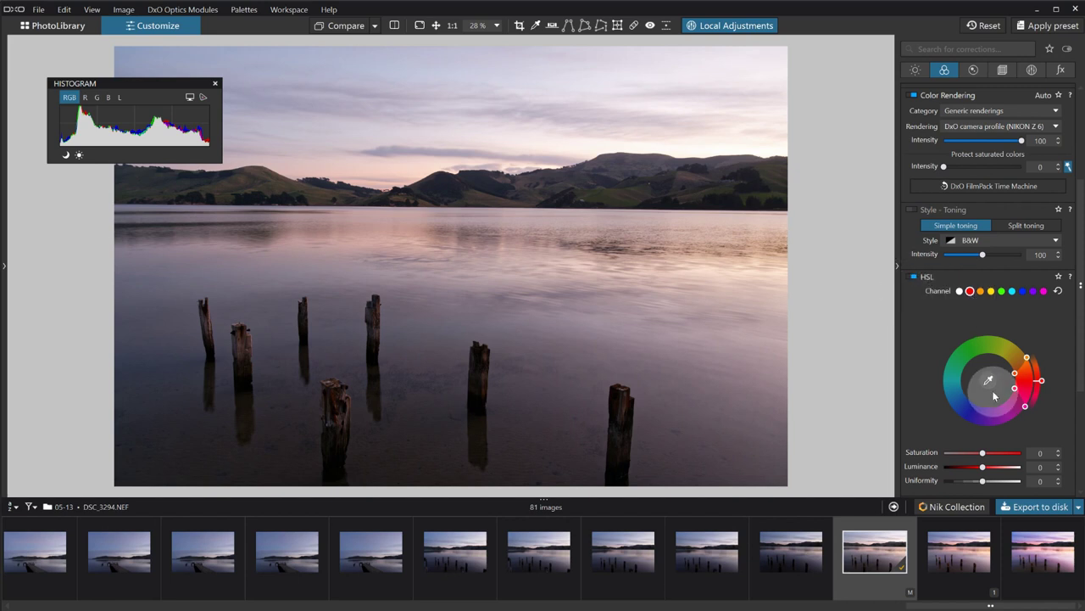
{"action": "left_click", "coordinate": [989, 382]}
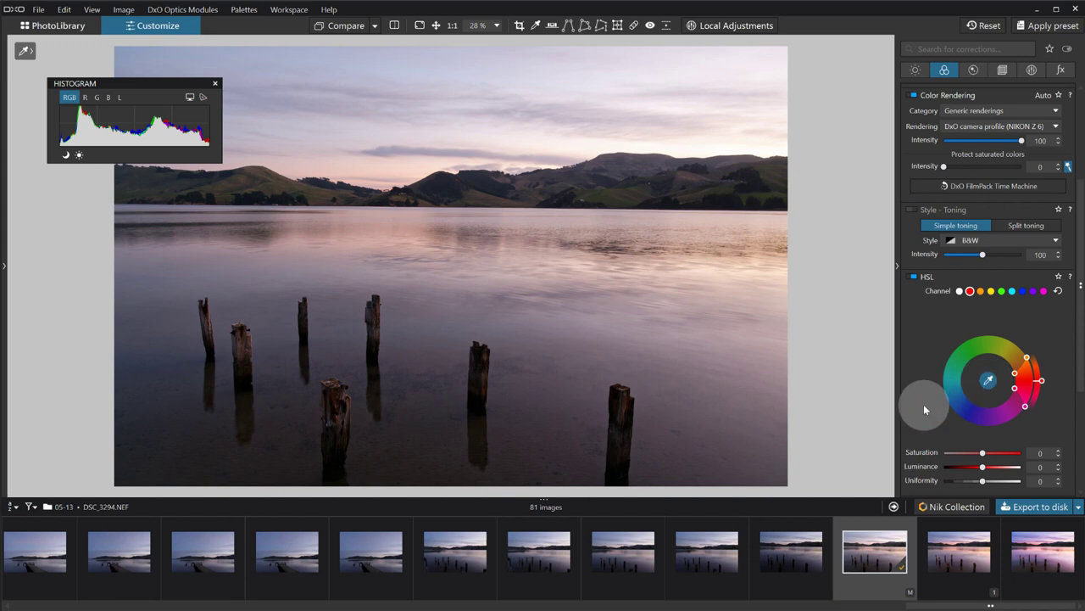
{"action": "left_click", "coordinate": [340, 397]}
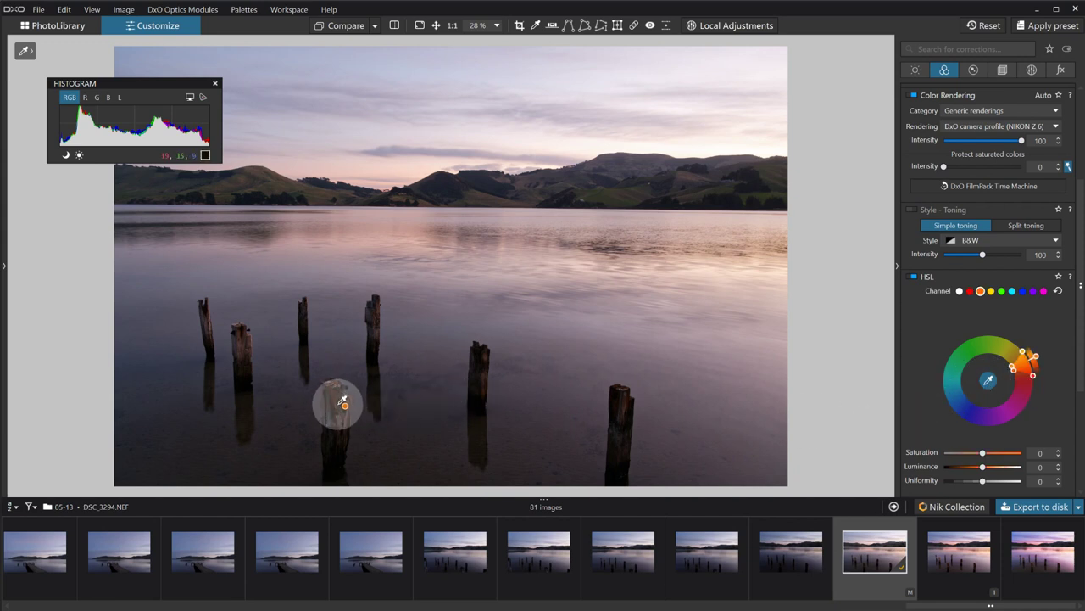
{"action": "left_click", "coordinate": [452, 27]}
{"action": "left_click_drag", "start_coordinate": [388, 407], "coordinate": [576, 194]}
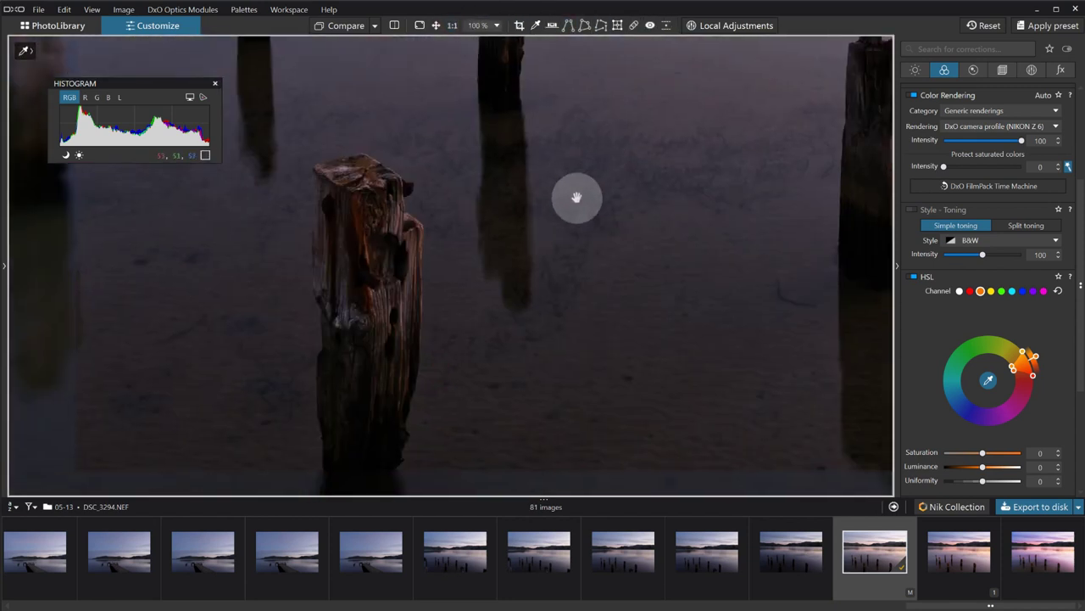
{"action": "left_click", "coordinate": [370, 237]}
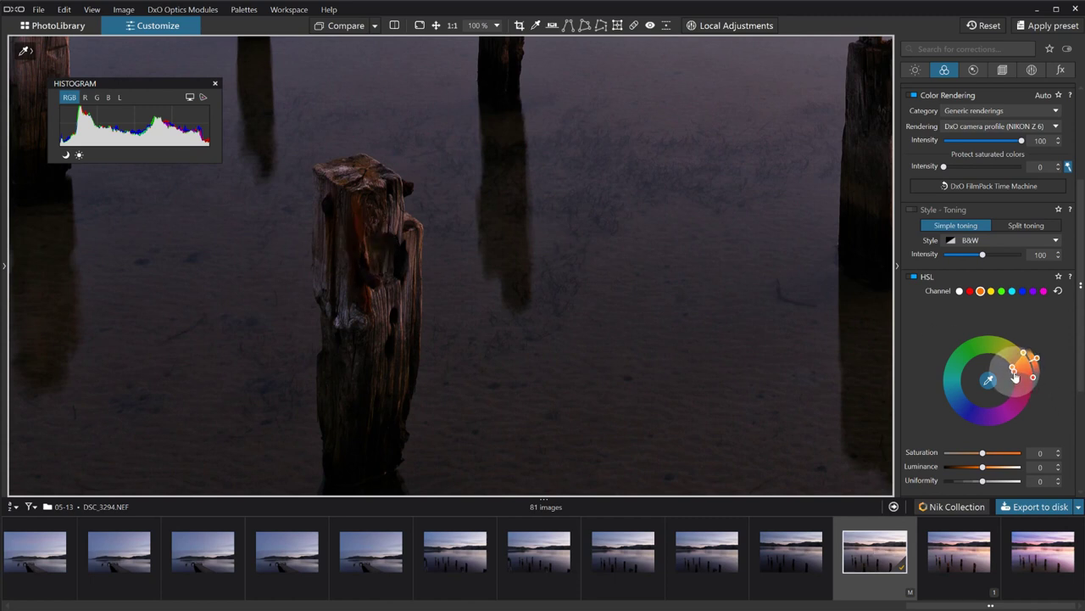
{"action": "mouse_move", "coordinate": [1016, 377]}
{"action": "left_mouse_down"}
{"action": "mouse_move", "coordinate": [1011, 366]}
{"action": "mouse_move", "coordinate": [1021, 384]}
{"action": "left_mouse_up"}
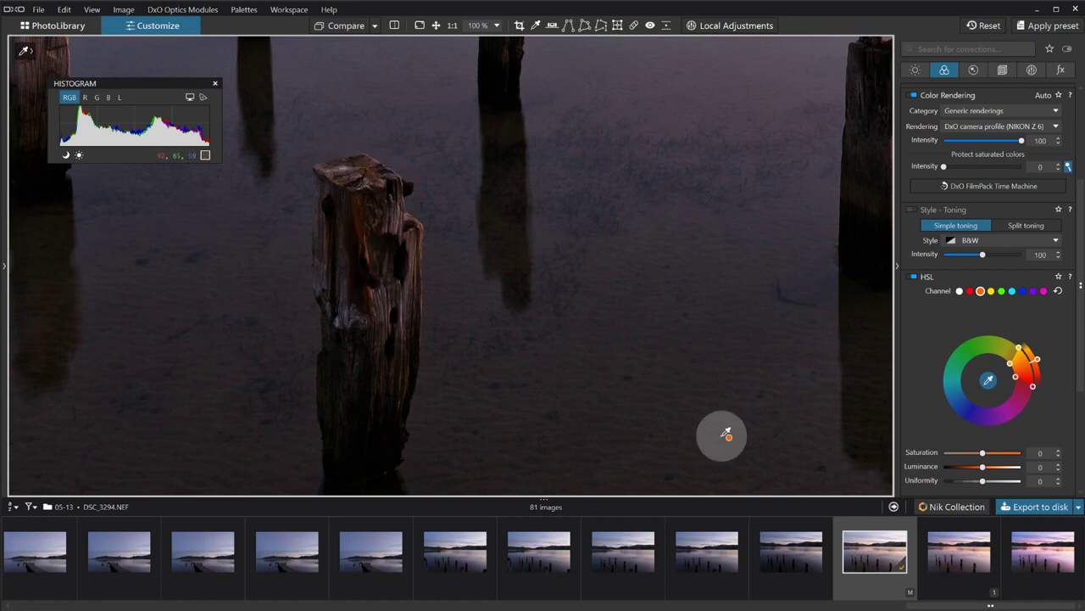
Set the orange channel to saturation 29, luminance 36, uniformity -37, then compare HSL off and on
{"action": "left_click_drag", "start_coordinate": [984, 453], "coordinate": [993, 457]}
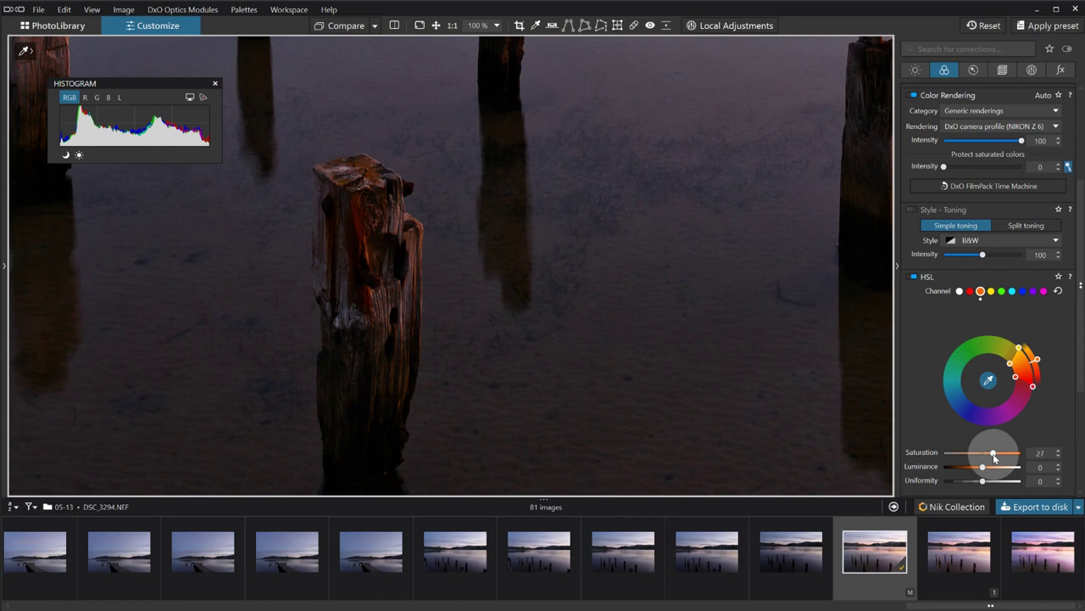
{"action": "left_click_drag", "start_coordinate": [994, 456], "coordinate": [996, 457]}
{"action": "mouse_move", "coordinate": [983, 468]}
{"action": "left_mouse_down"}
{"action": "mouse_move", "coordinate": [999, 467]}
{"action": "mouse_move", "coordinate": [979, 481]}
{"action": "mouse_move", "coordinate": [944, 480]}
{"action": "mouse_move", "coordinate": [967, 482]}
{"action": "left_mouse_up"}
{"action": "left_click", "coordinate": [983, 480]}
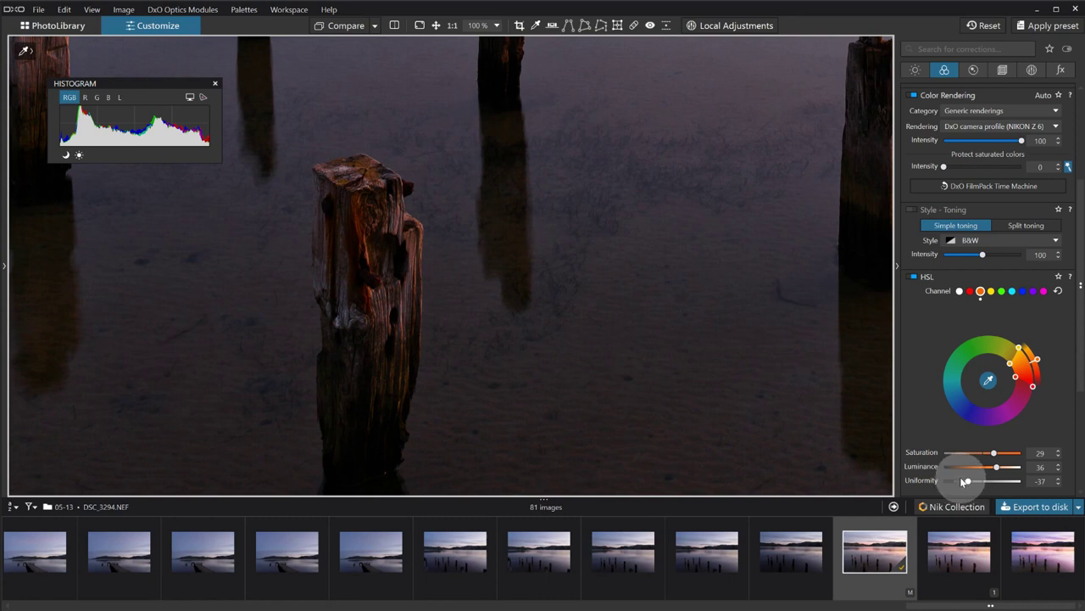
{"action": "left_click", "coordinate": [911, 277]}
{"action": "left_click", "coordinate": [912, 277]}
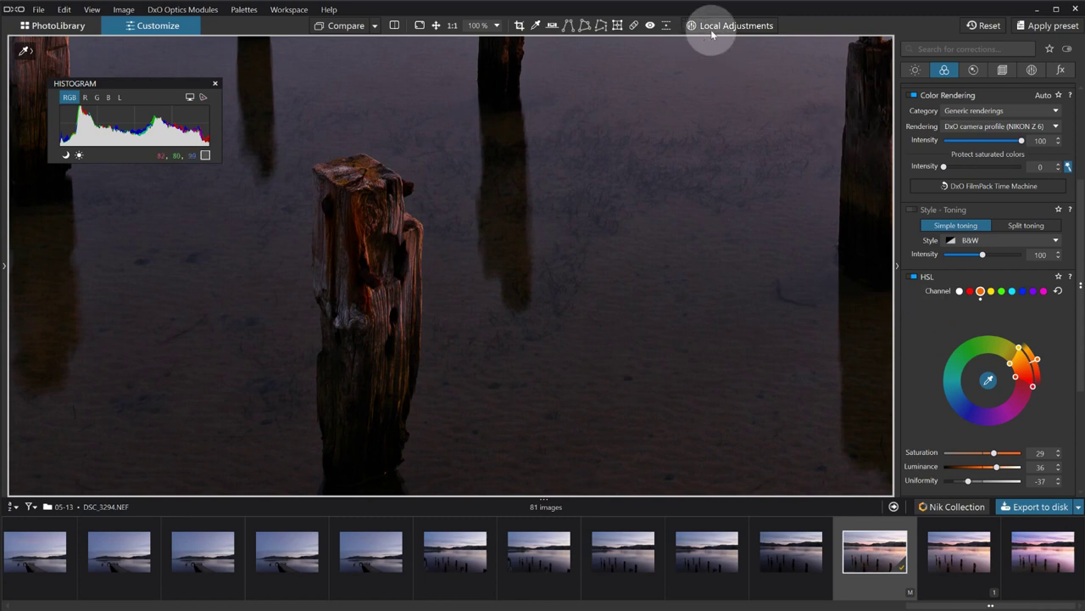
Fit the whole lake photo in view and switch to Local Adjustments mode
{"action": "left_click", "coordinate": [450, 28]}
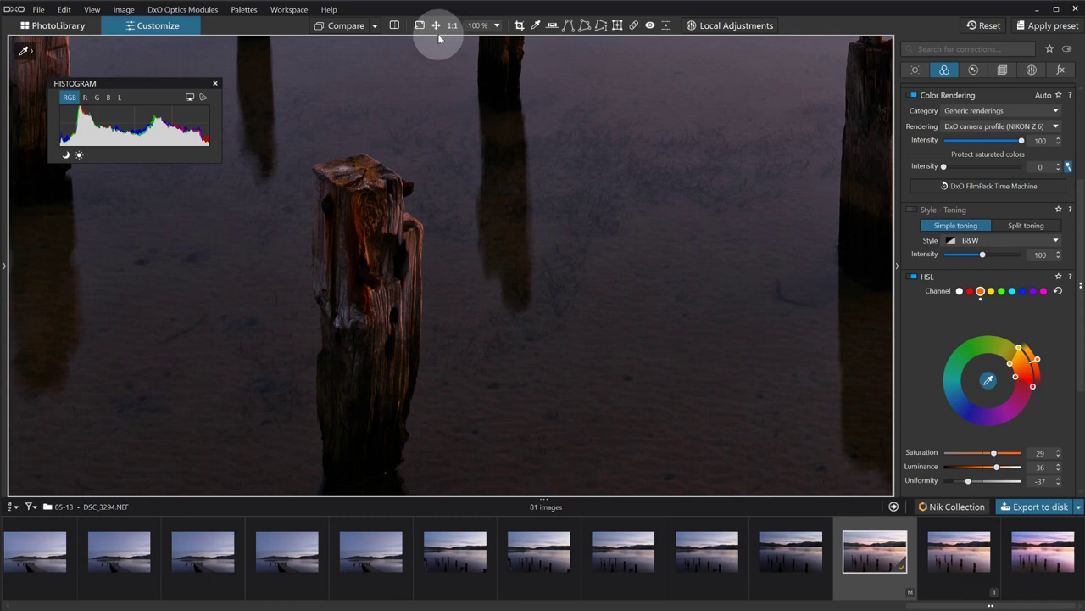
{"action": "left_click", "coordinate": [419, 26]}
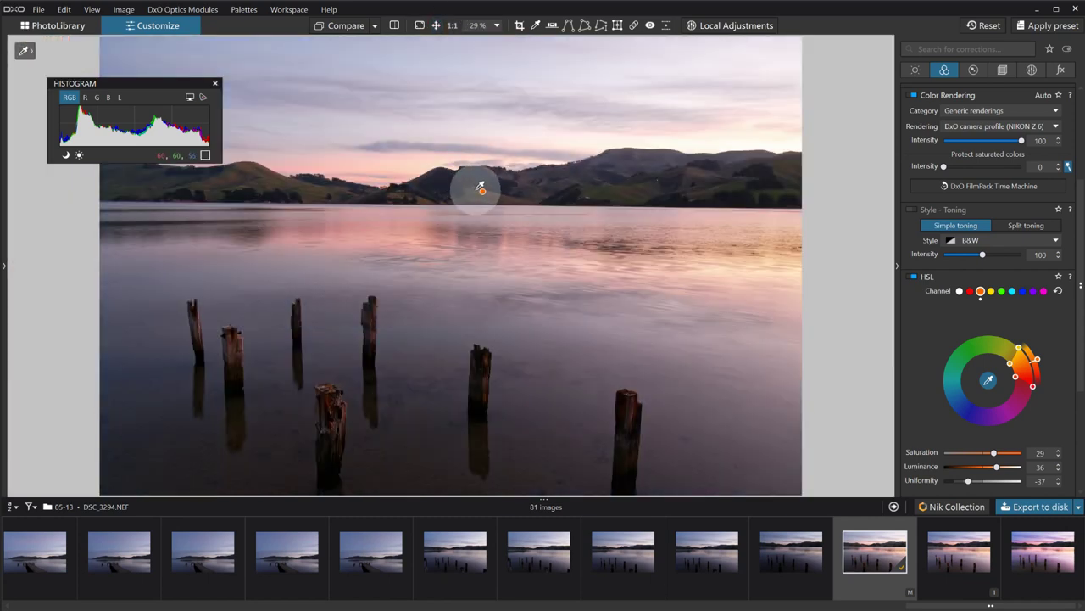
{"action": "left_click", "coordinate": [731, 27]}
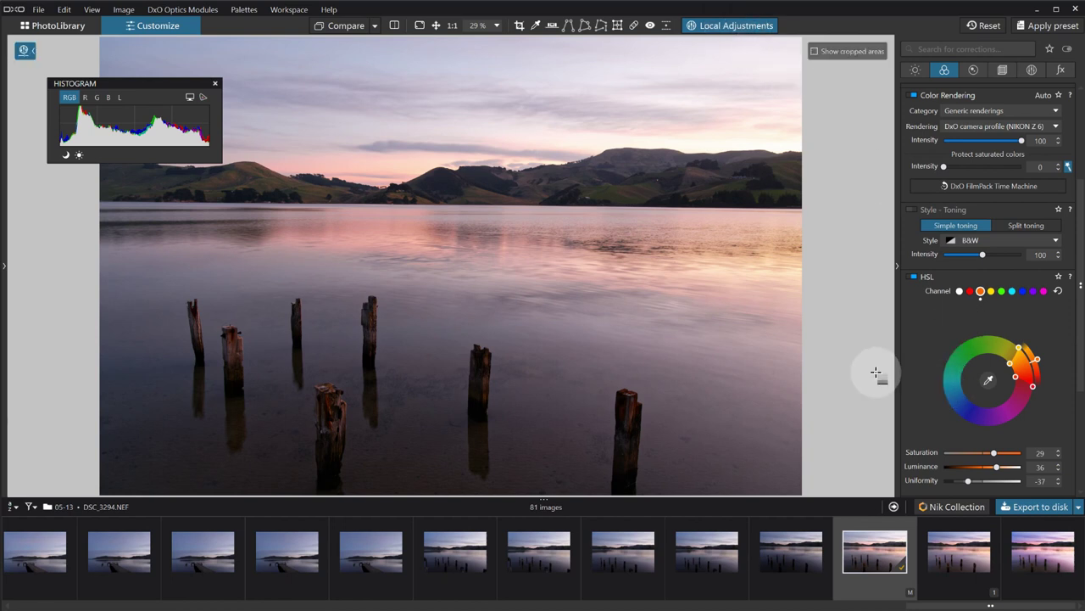
Drag a graduated filter up from the posts over the lower lake, adding microcontrast and contrast
{"action": "right_click", "coordinate": [430, 303]}
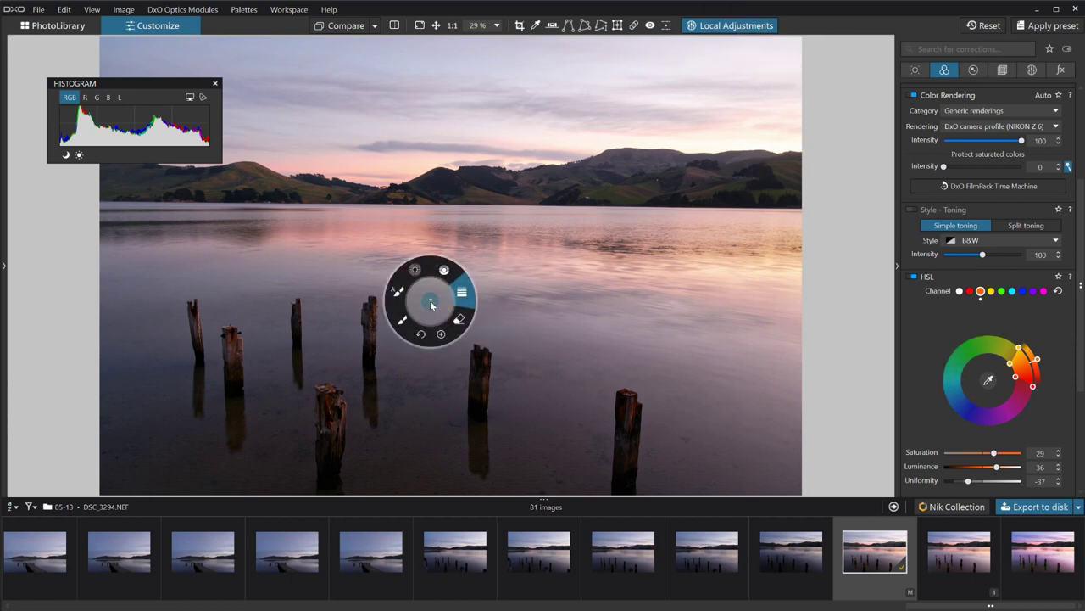
{"action": "left_click", "coordinate": [463, 295]}
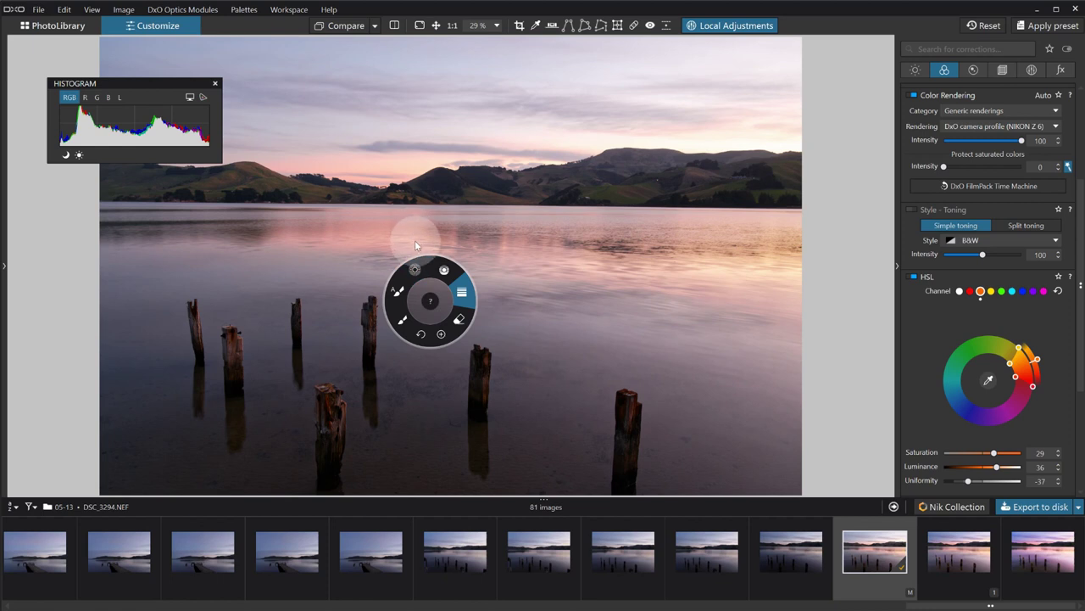
{"action": "left_click_drag", "start_coordinate": [421, 283], "coordinate": [424, 217]}
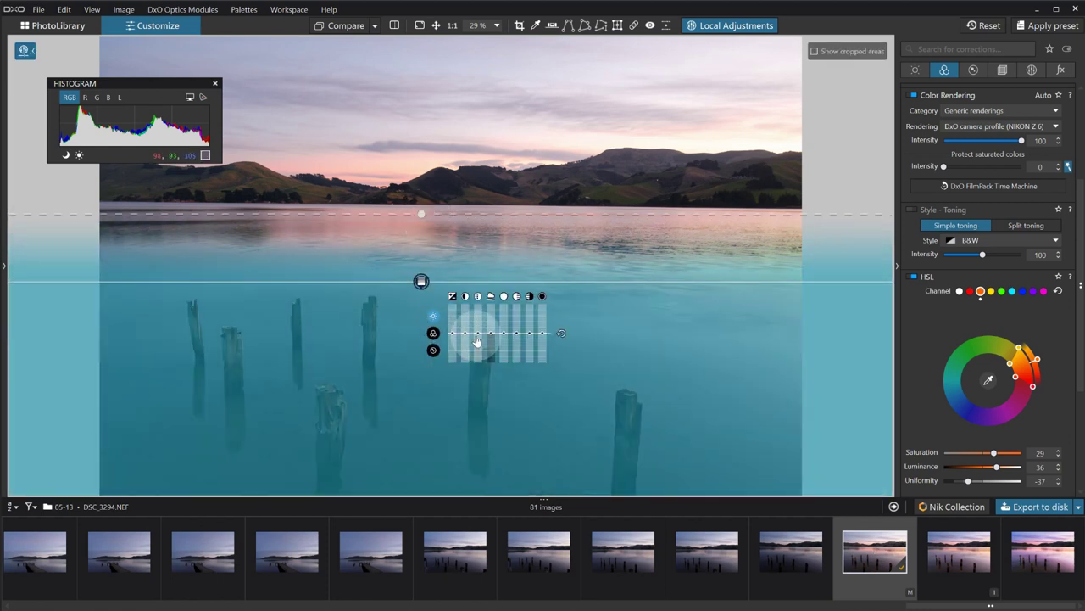
{"action": "left_click_drag", "start_coordinate": [479, 338], "coordinate": [478, 333]}
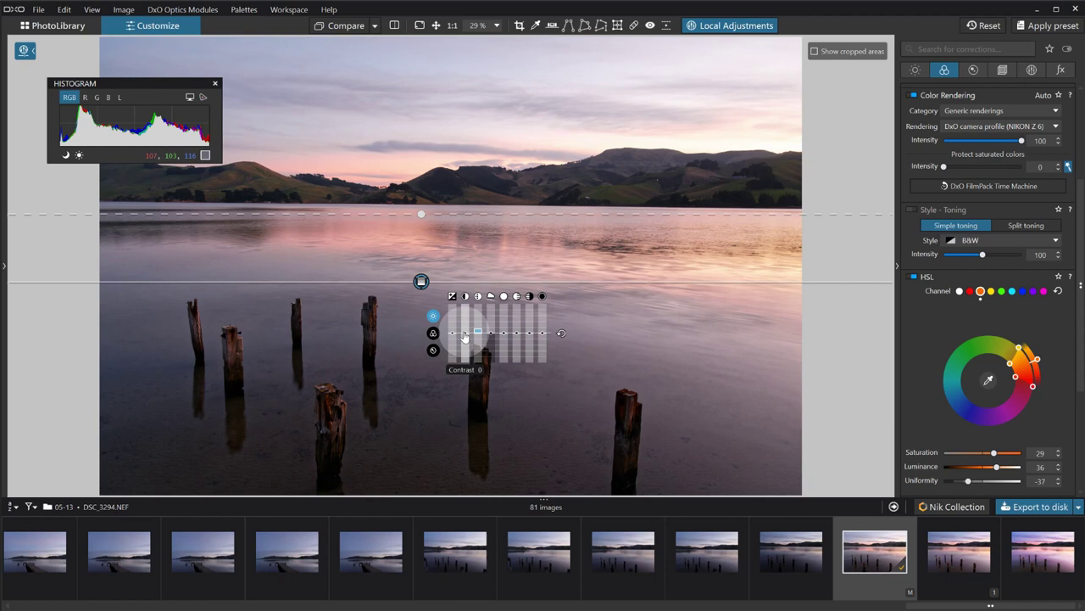
{"action": "left_click_drag", "start_coordinate": [462, 337], "coordinate": [452, 337]}
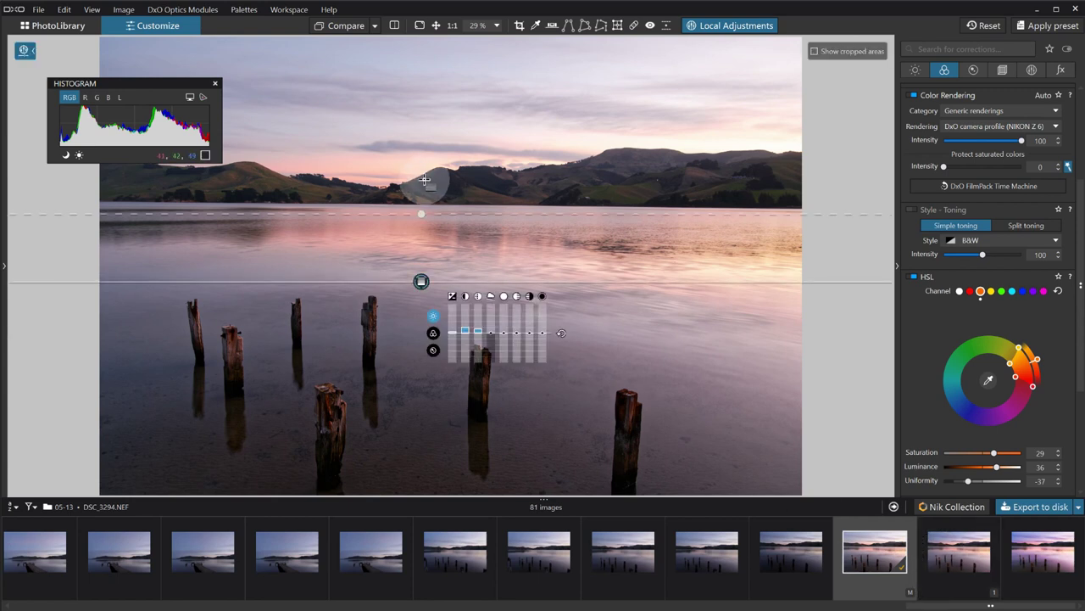
Draw a second graduated filter down over the sky with exposure -0.32
{"action": "left_click_drag", "start_coordinate": [414, 191], "coordinate": [413, 233]}
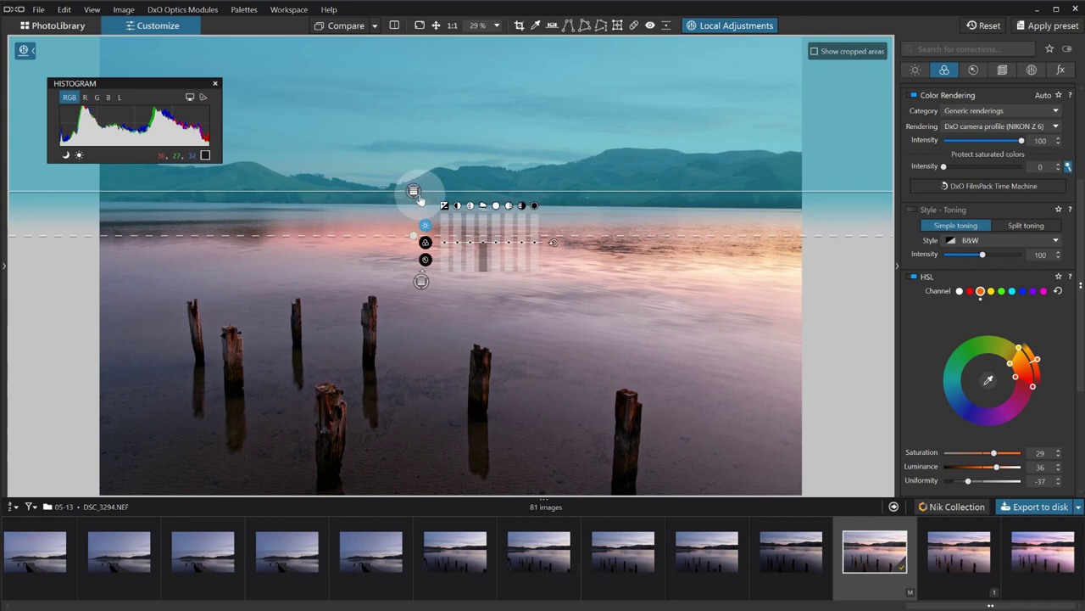
{"action": "left_click_drag", "start_coordinate": [417, 187], "coordinate": [419, 171]}
{"action": "mouse_move", "coordinate": [419, 179]}
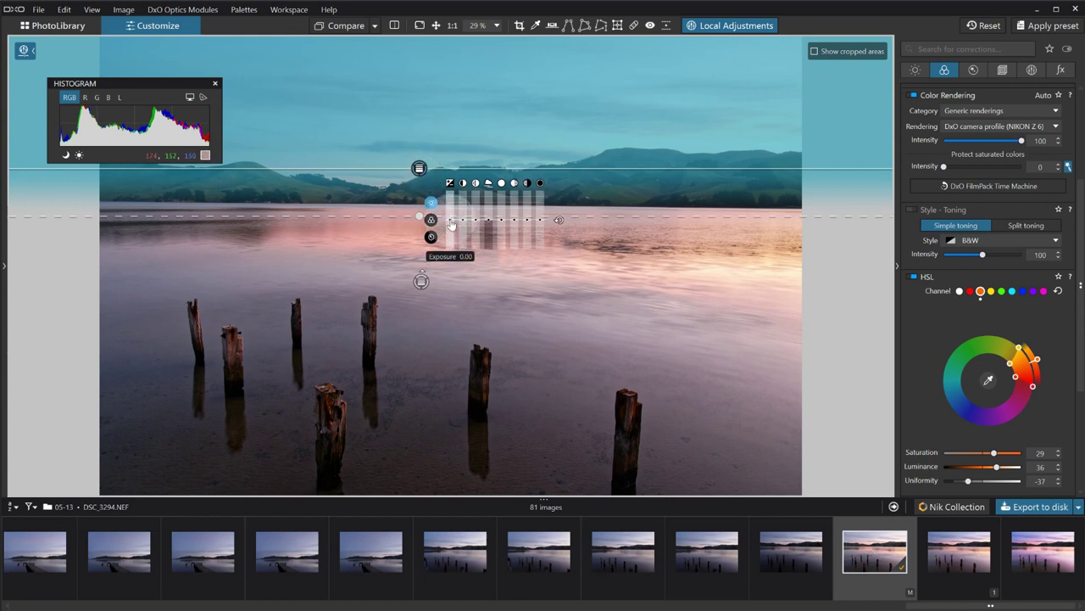
{"action": "left_click_drag", "start_coordinate": [451, 222], "coordinate": [450, 229]}
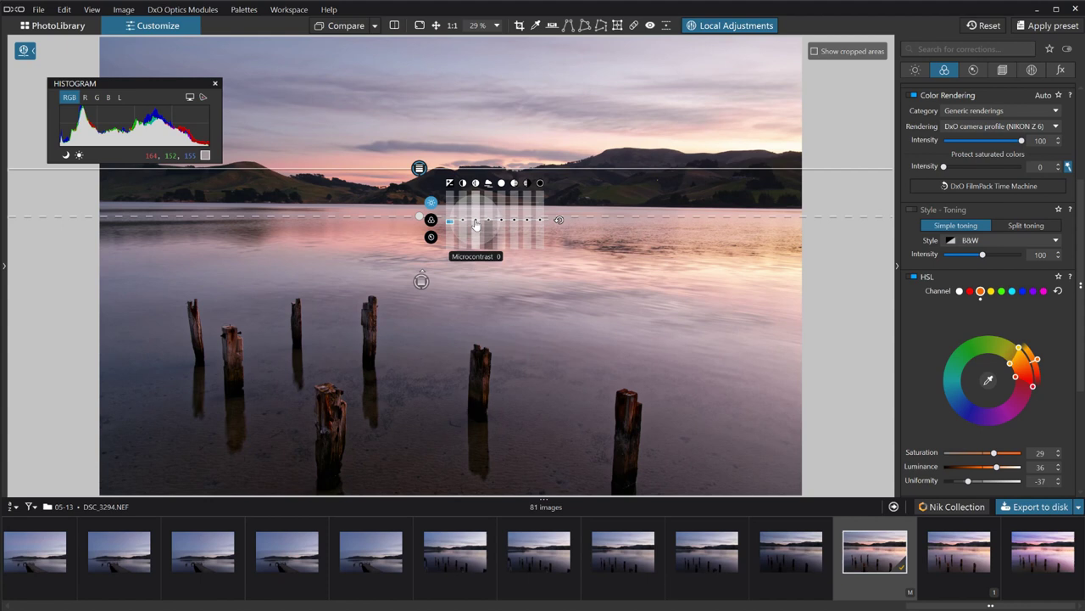
Give the sky filter microcontrast around 19 and boost its saturation
{"action": "mouse_move", "coordinate": [475, 223]}
{"action": "left_mouse_down"}
{"action": "mouse_move", "coordinate": [477, 182]}
{"action": "mouse_move", "coordinate": [479, 217]}
{"action": "left_mouse_up"}
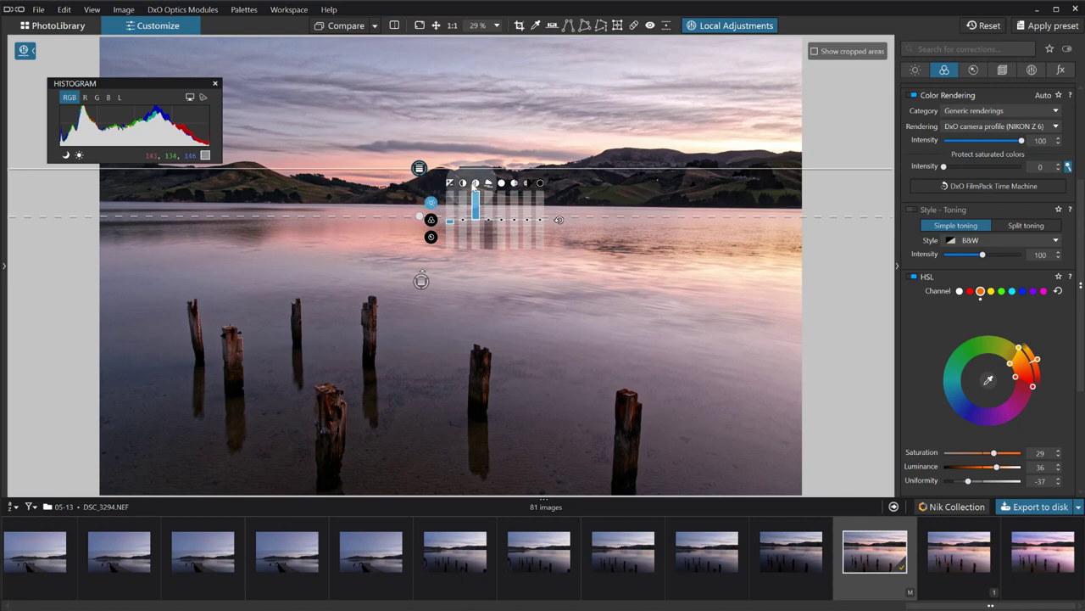
{"action": "left_click_drag", "start_coordinate": [476, 198], "coordinate": [476, 219]}
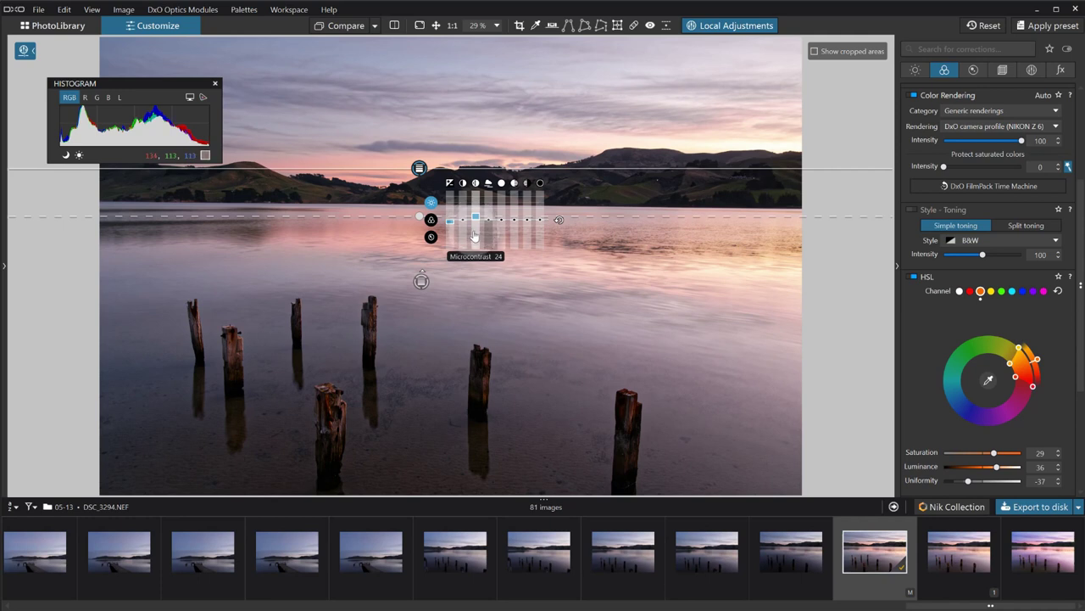
{"action": "left_click_drag", "start_coordinate": [476, 217], "coordinate": [474, 220]}
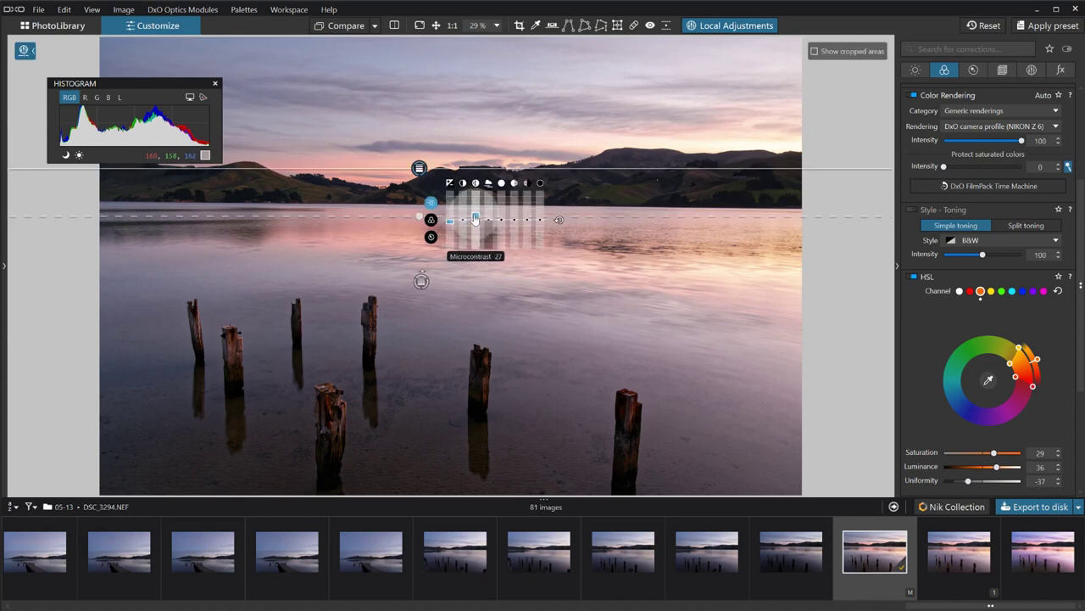
{"action": "left_click", "coordinate": [431, 220]}
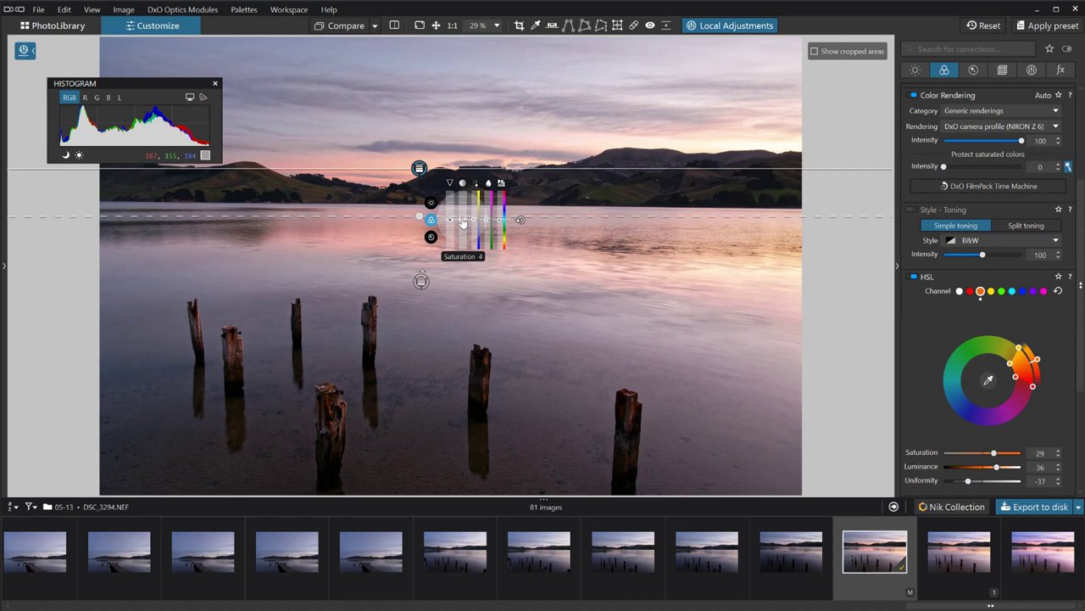
{"action": "left_click_drag", "start_coordinate": [463, 222], "coordinate": [471, 225]}
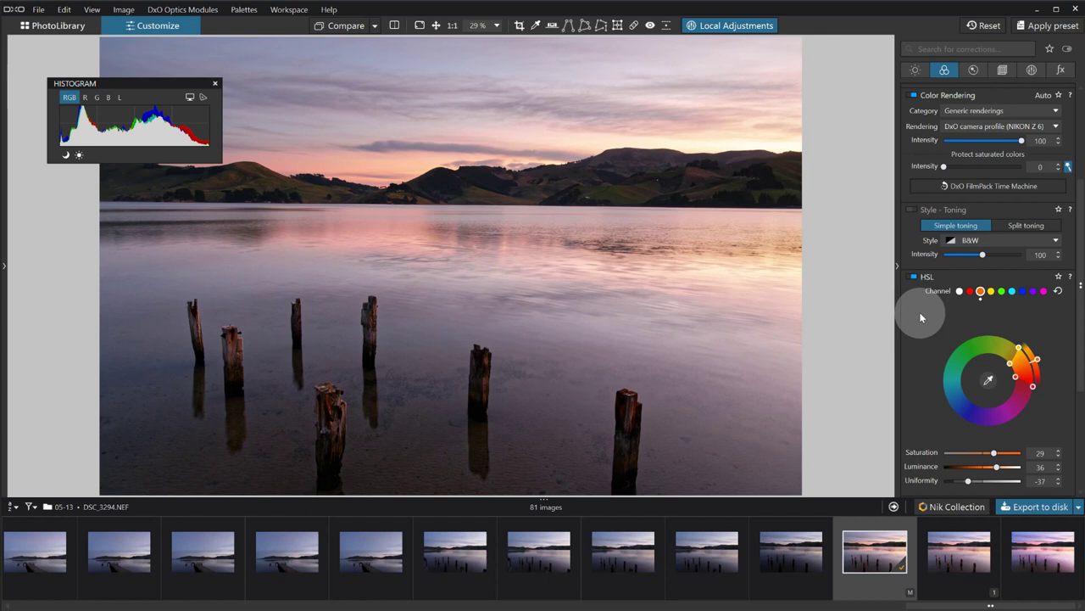
{"action": "scroll", "coordinate": [940, 327], "scroll_direction": "down", "scroll_amount": 2}
{"action": "scroll", "coordinate": [948, 290], "scroll_direction": "up", "scroll_amount": 3}
{"action": "left_click", "coordinate": [973, 70]}
{"action": "scroll", "coordinate": [943, 232], "scroll_direction": "up", "scroll_amount": 2}
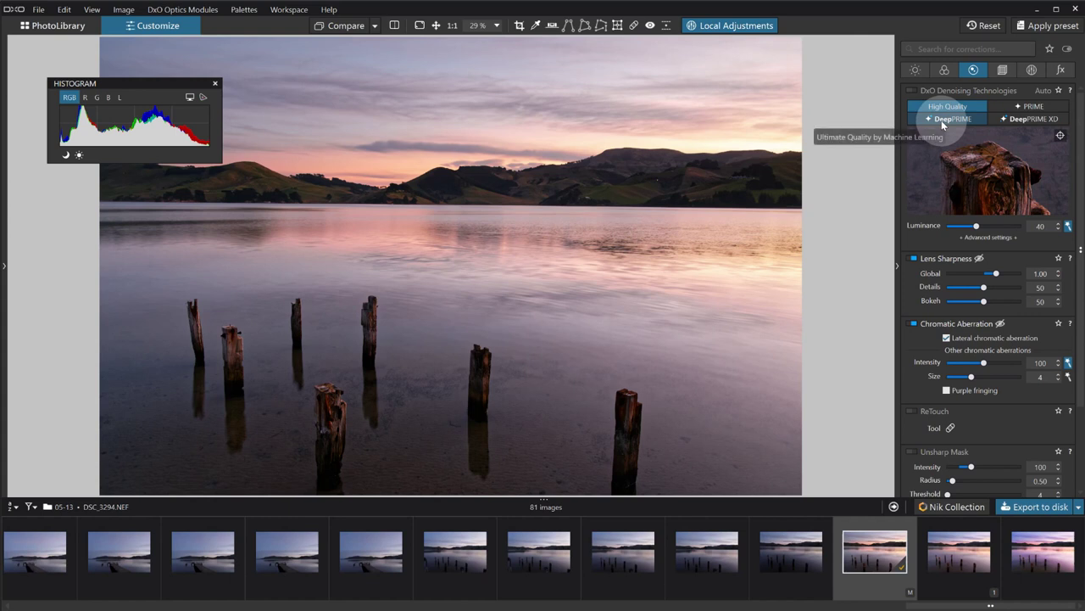
{"action": "key", "text": "l"}
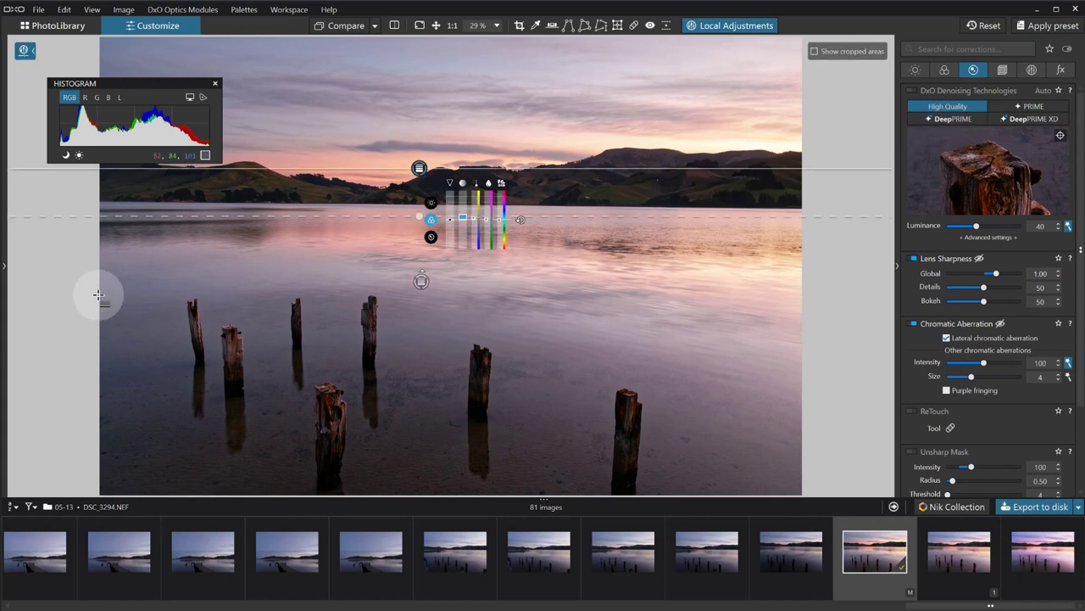
{"action": "left_click", "coordinate": [7, 270]}
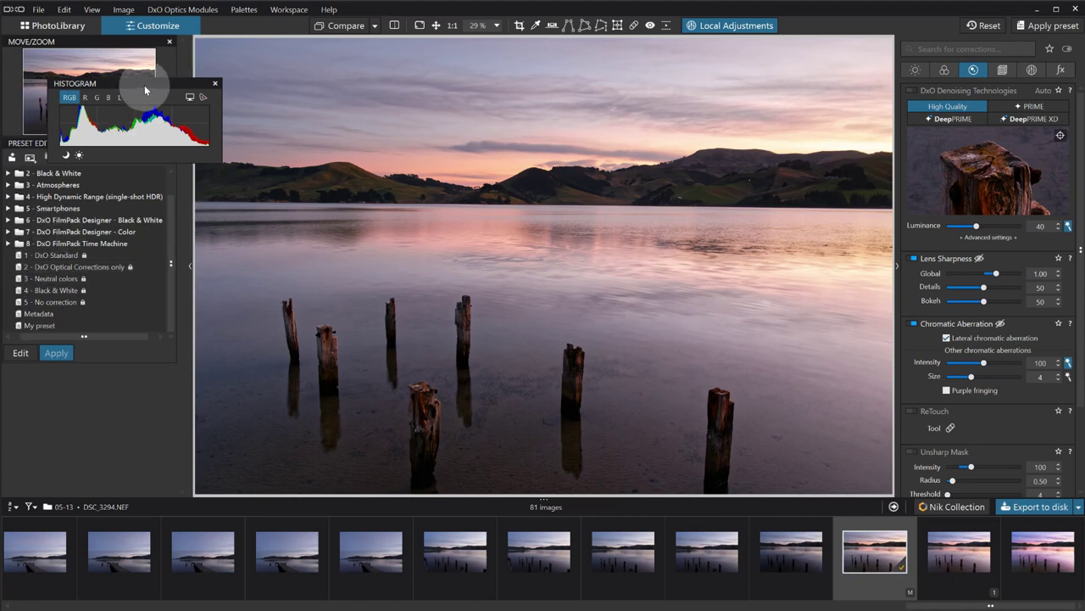
{"action": "left_click_drag", "start_coordinate": [140, 85], "coordinate": [325, 113]}
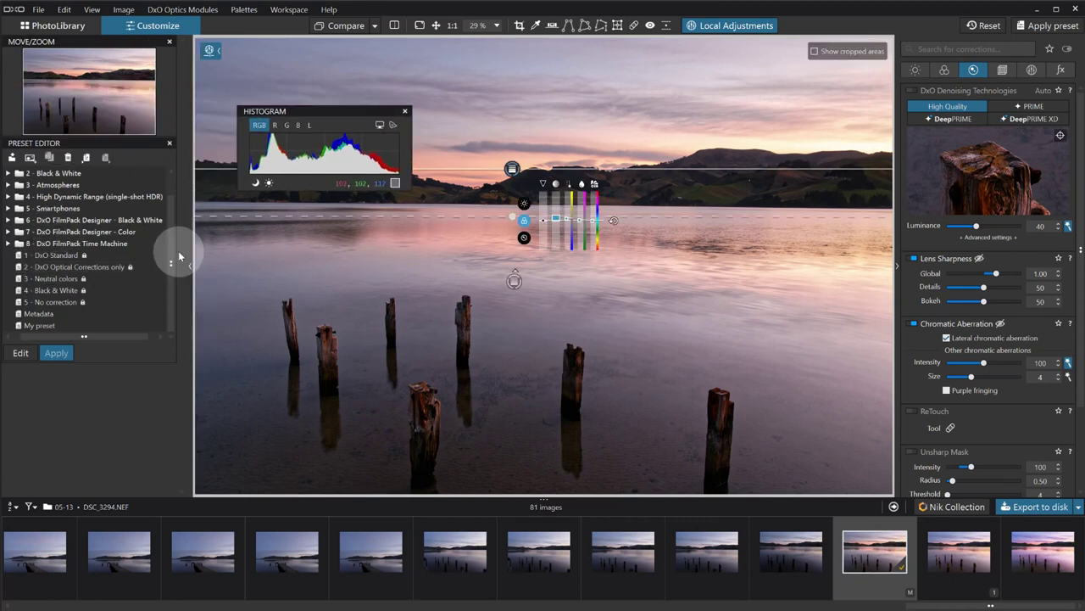
{"action": "left_click", "coordinate": [244, 9]}
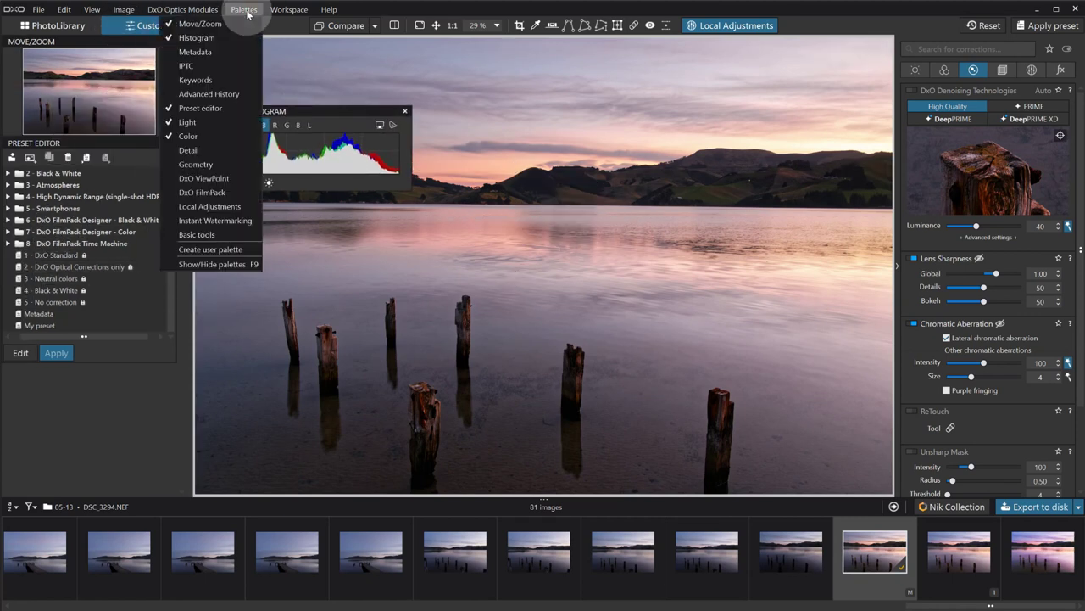
{"action": "left_click", "coordinate": [195, 51]}
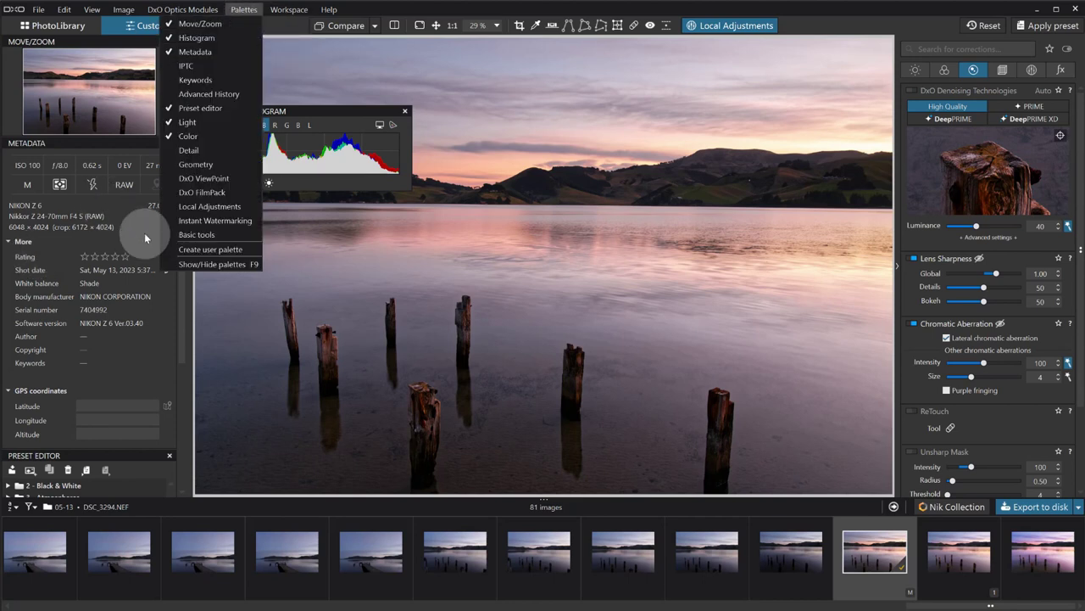
{"action": "left_click", "coordinate": [188, 319]}
{"action": "left_click", "coordinate": [188, 266]}
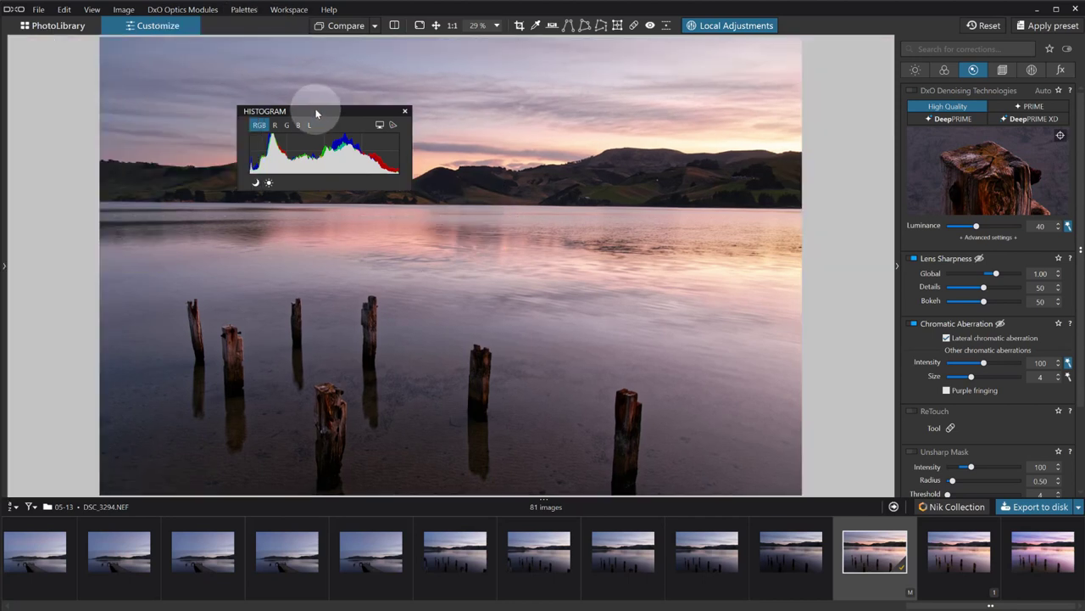
{"action": "left_click", "coordinate": [452, 25]}
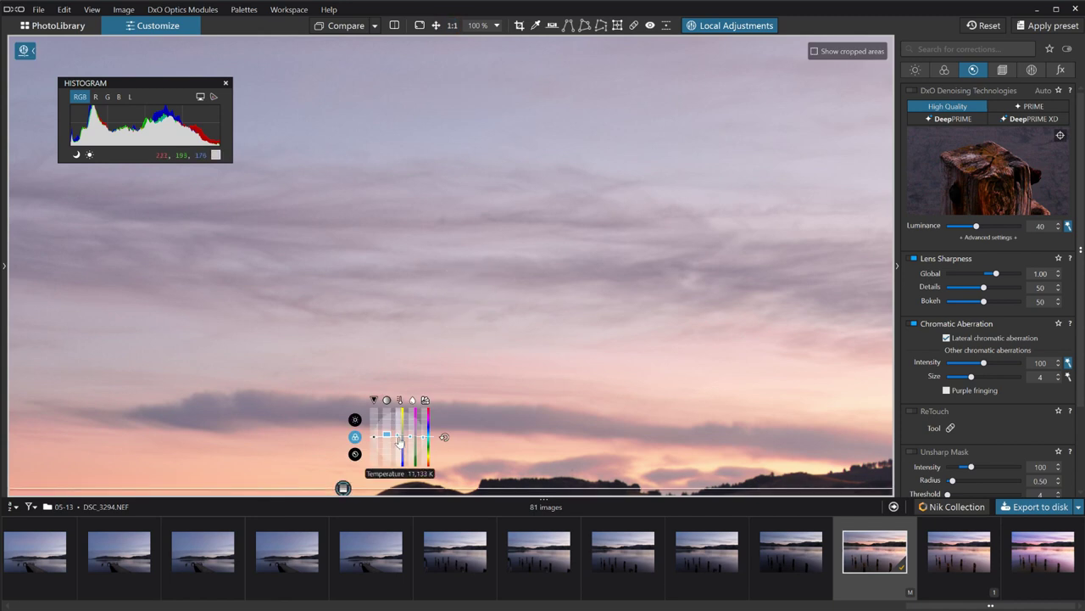
{"action": "left_click_drag", "start_coordinate": [342, 365], "coordinate": [395, 228]}
{"action": "left_click_drag", "start_coordinate": [375, 297], "coordinate": [485, 113]}
{"action": "left_click_drag", "start_coordinate": [376, 403], "coordinate": [423, 327]}
{"action": "left_click_drag", "start_coordinate": [413, 390], "coordinate": [469, 245]}
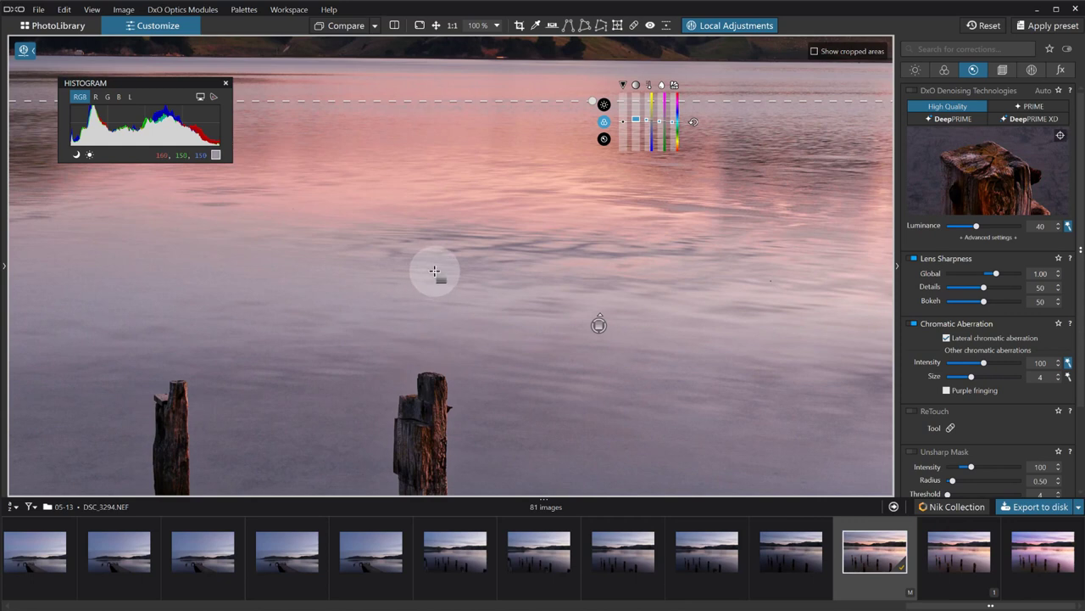
{"action": "left_click", "coordinate": [727, 27]}
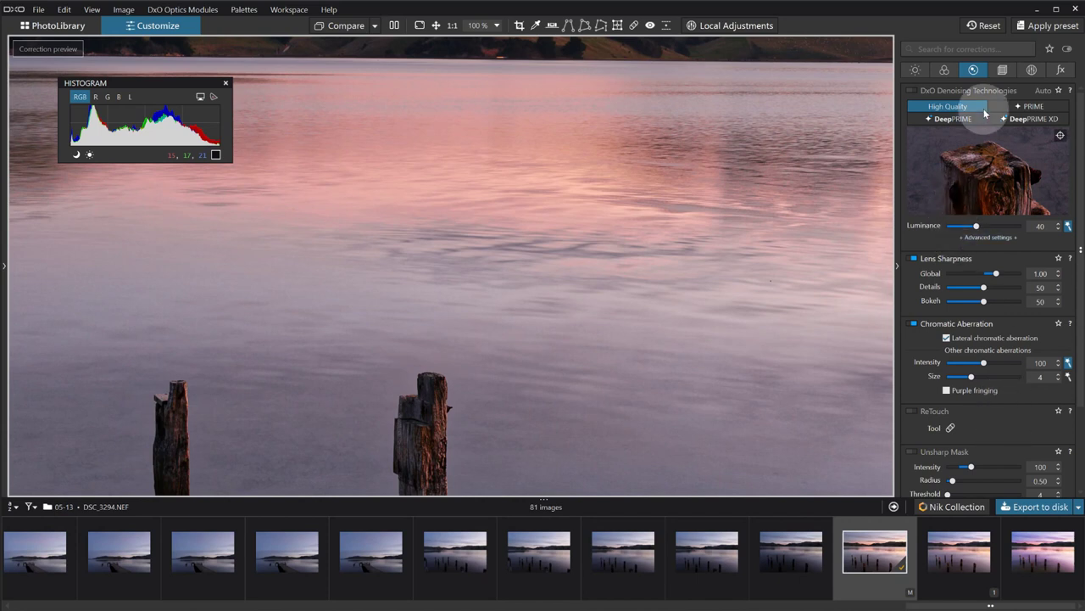
{"action": "left_click", "coordinate": [1002, 69]}
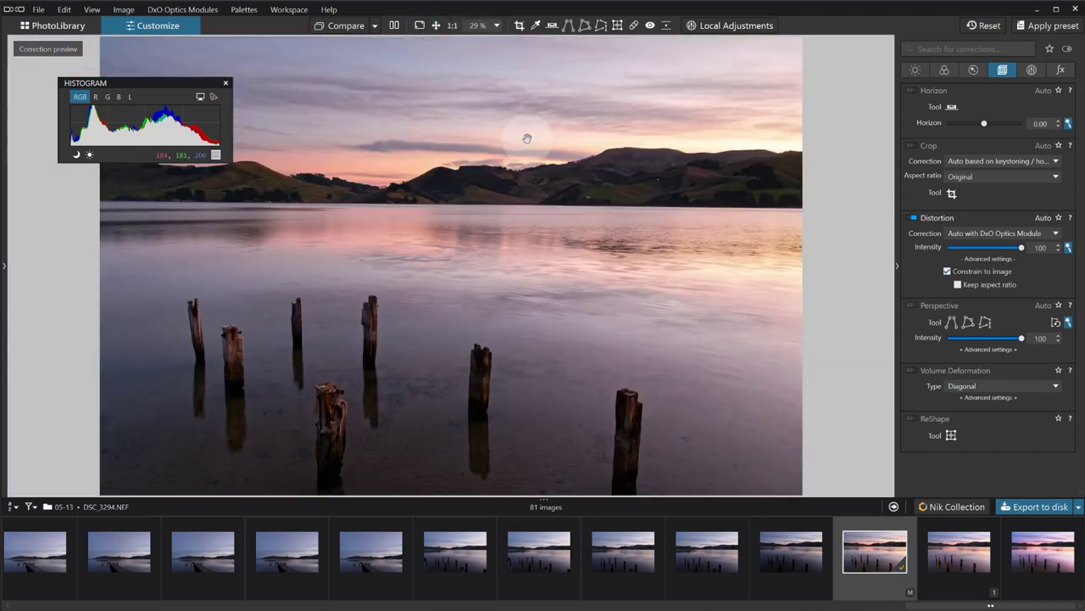
Fit the photo, set Horizon straightening to -0.20, and enable automatic cropping of rotated edges
{"action": "left_click", "coordinate": [434, 24]}
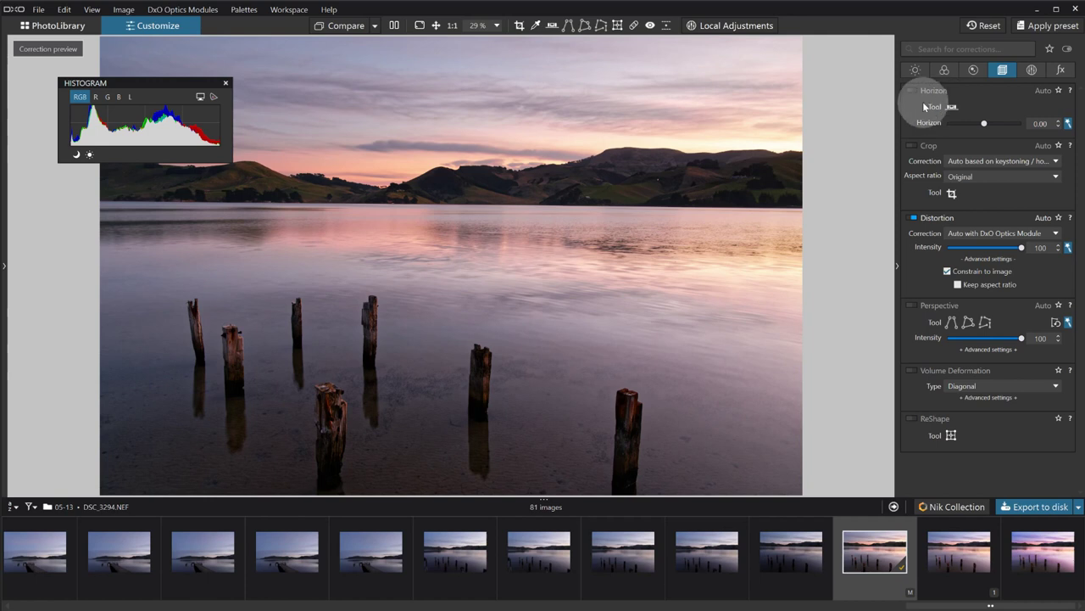
{"action": "left_click", "coordinate": [1060, 122]}
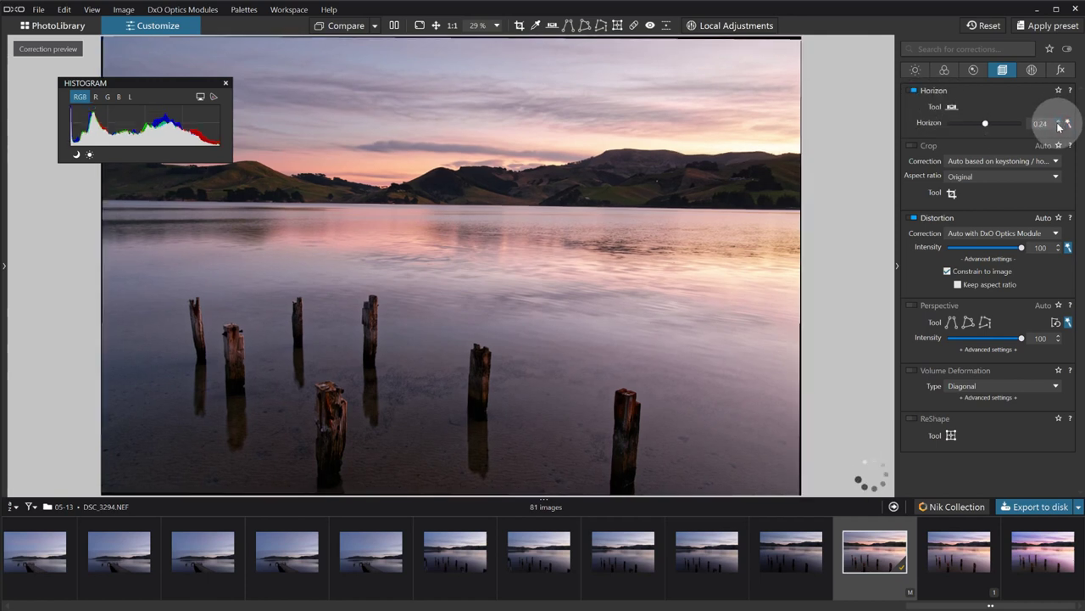
{"action": "left_click", "coordinate": [1060, 122]}
{"action": "left_click", "coordinate": [1060, 122]}
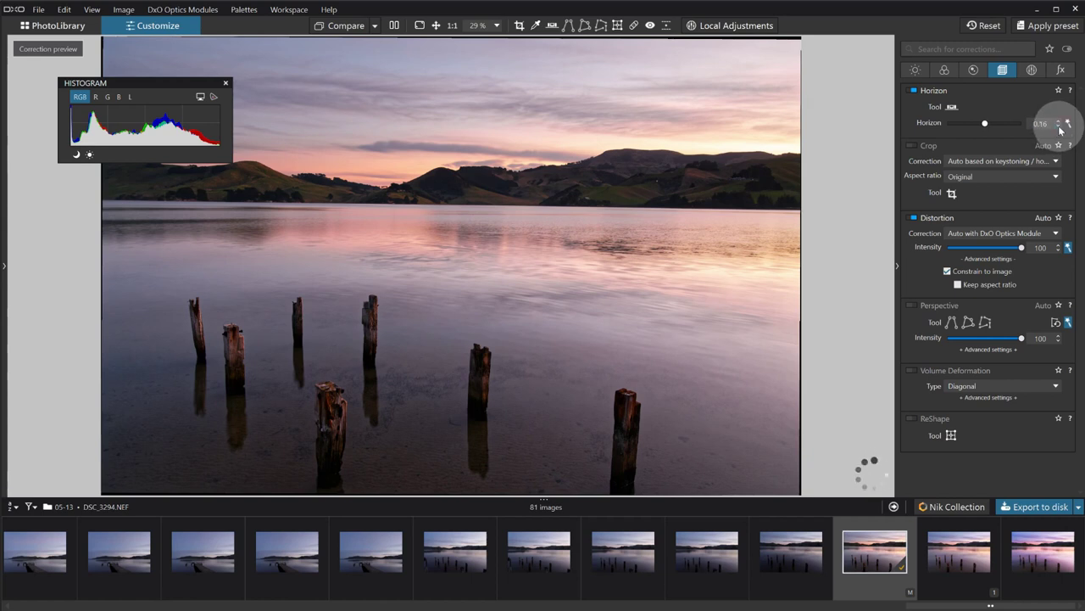
{"action": "left_click", "coordinate": [1060, 127]}
{"action": "left_click", "coordinate": [1060, 127]}
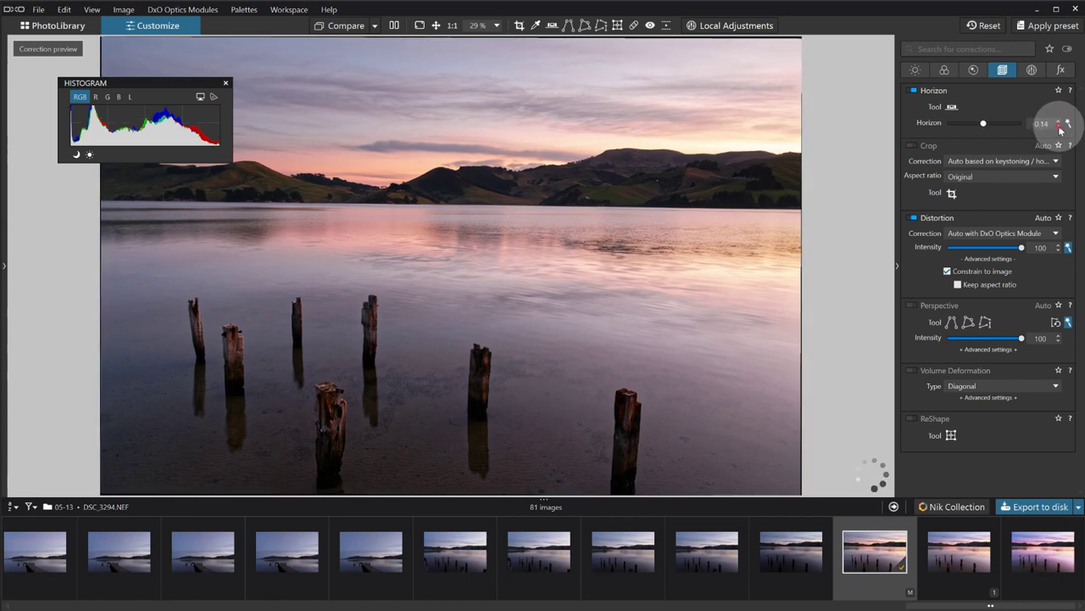
{"action": "left_click", "coordinate": [1060, 127]}
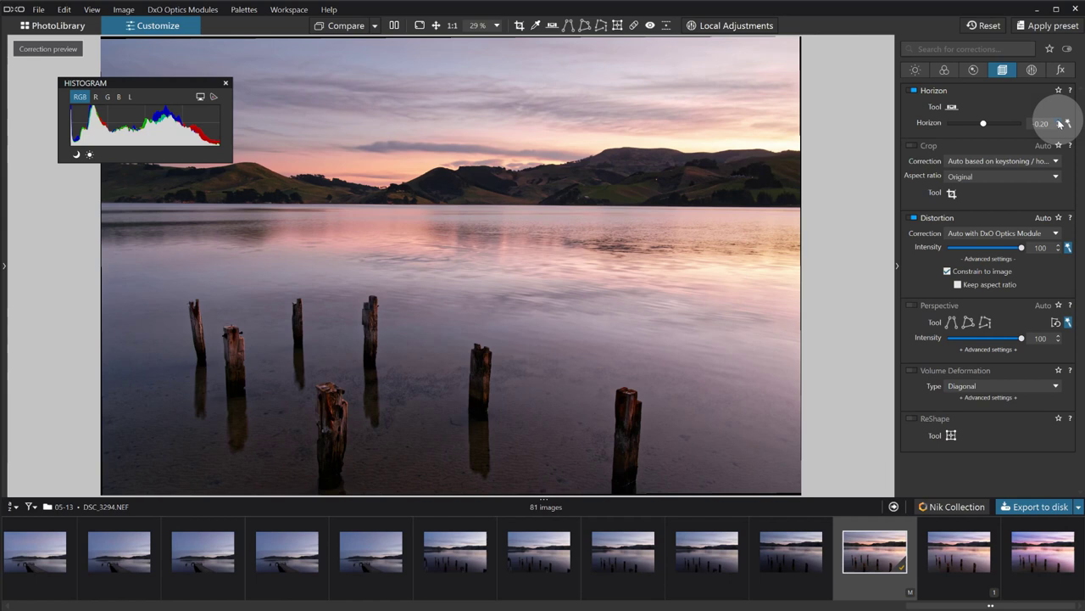
{"action": "left_click", "coordinate": [914, 146]}
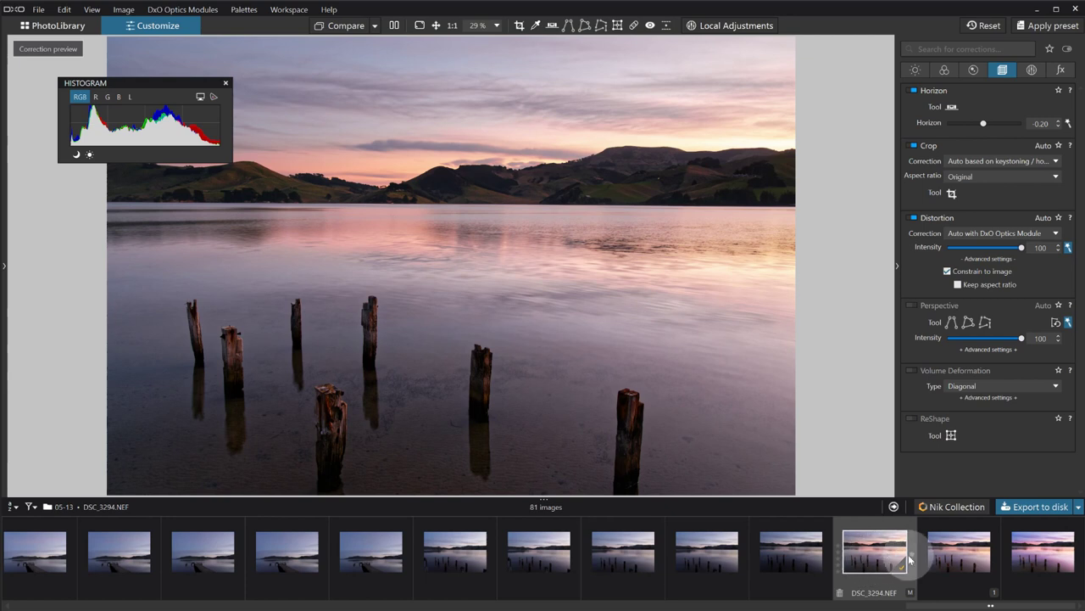
Compare the straightened and unstraightened copies, then show the unstraightened copy's Light and Color settings
{"action": "left_click", "coordinate": [960, 554]}
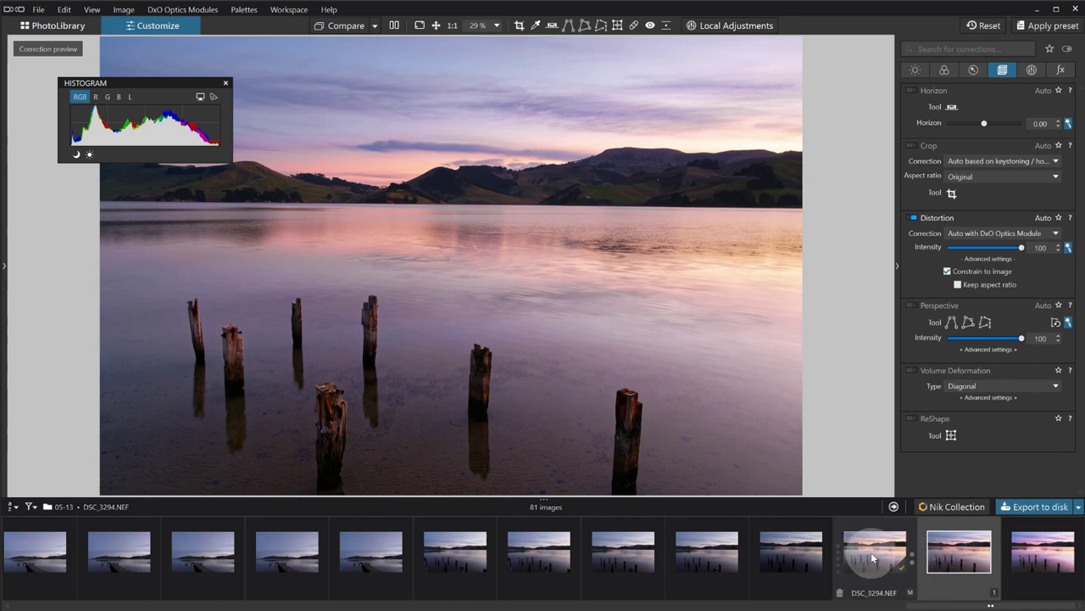
{"action": "left_click", "coordinate": [871, 552]}
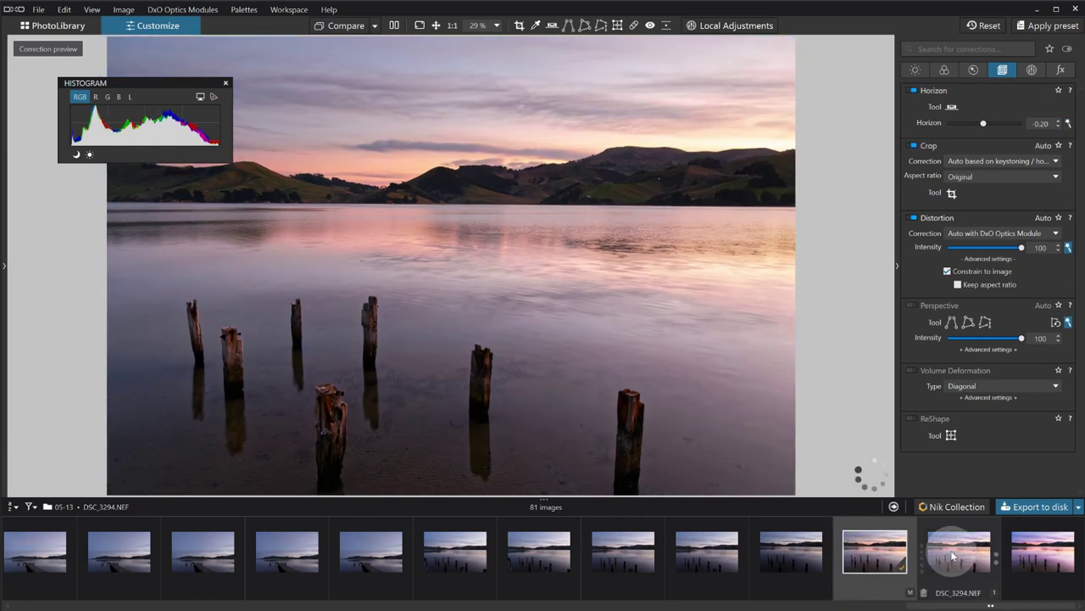
{"action": "left_click", "coordinate": [953, 556]}
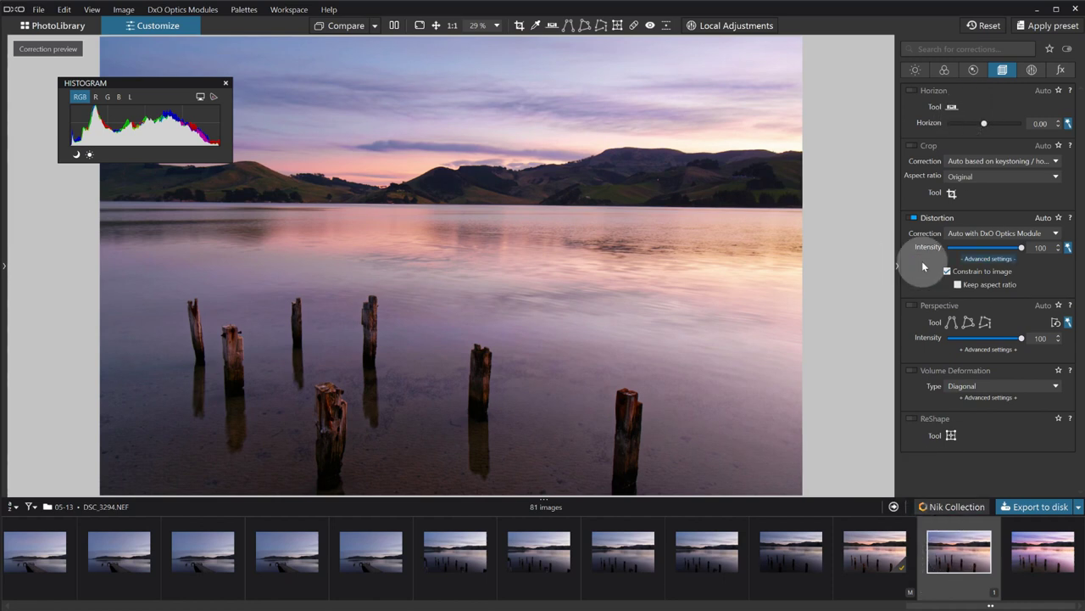
{"action": "left_click", "coordinate": [915, 70]}
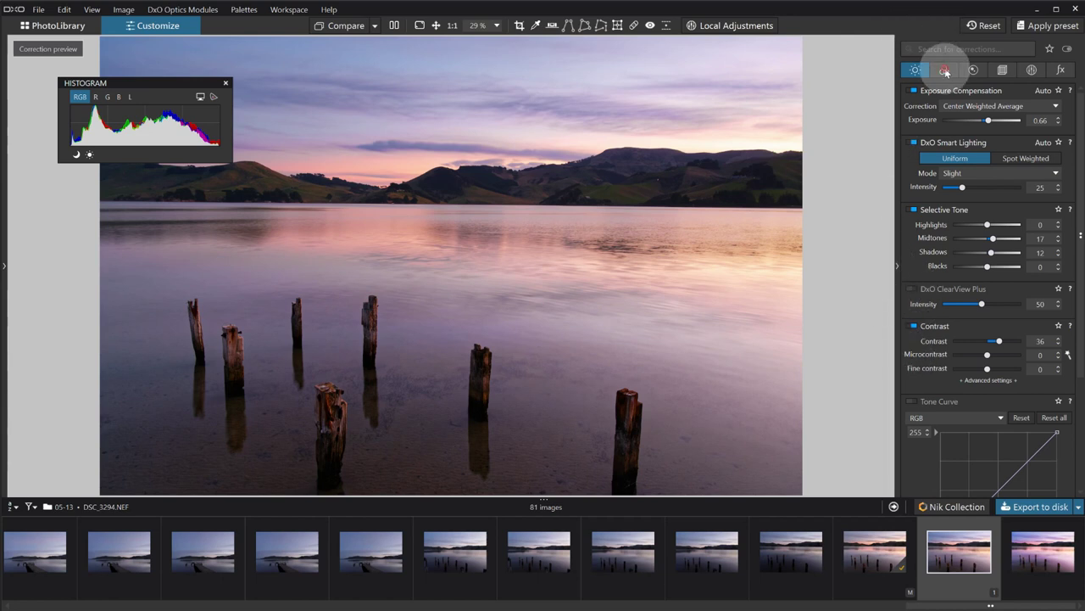
{"action": "left_click", "coordinate": [946, 71]}
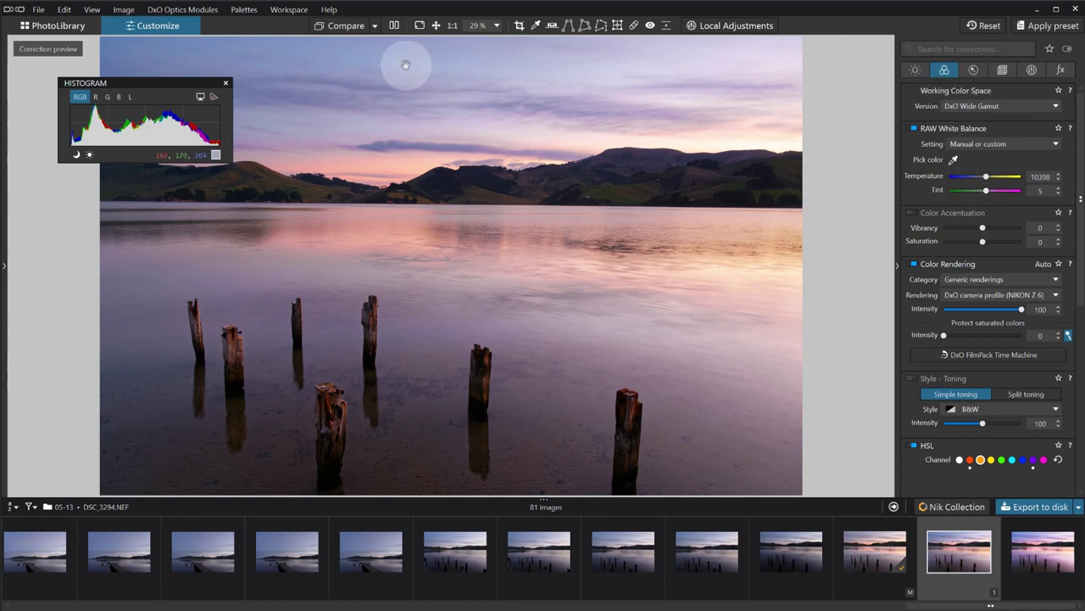
Set the edited copy's white balance to 10303 K and tint 5, comparing against the other copy
{"action": "left_click", "coordinate": [869, 553]}
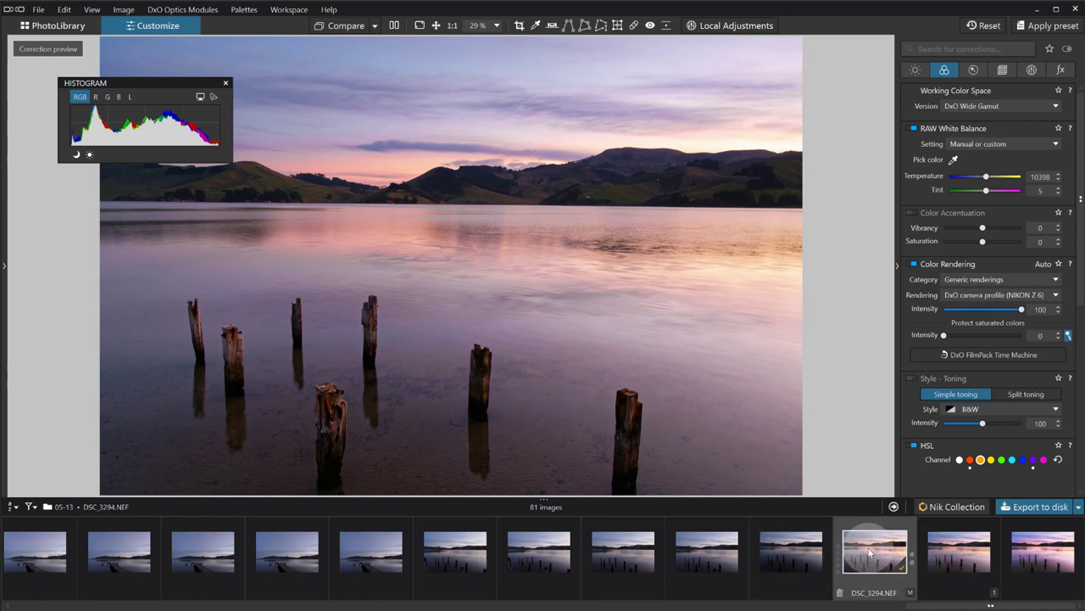
{"action": "left_click", "coordinate": [1060, 175]}
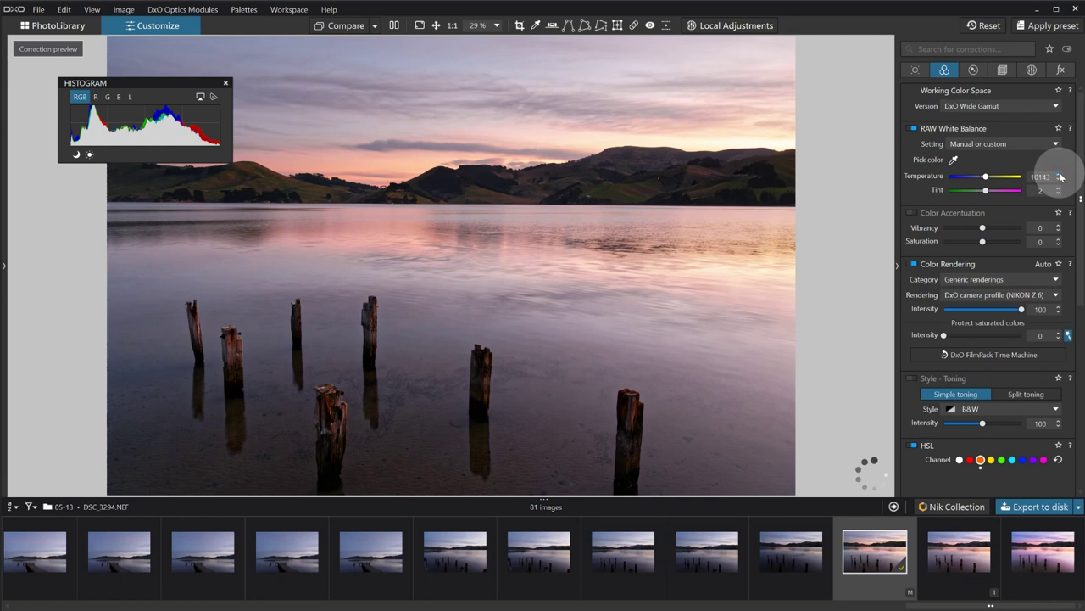
{"action": "left_click", "coordinate": [1060, 174]}
{"action": "left_click", "coordinate": [1060, 175]}
{"action": "left_click", "coordinate": [1058, 188]}
{"action": "left_click", "coordinate": [1059, 189]}
{"action": "left_click", "coordinate": [1059, 188]}
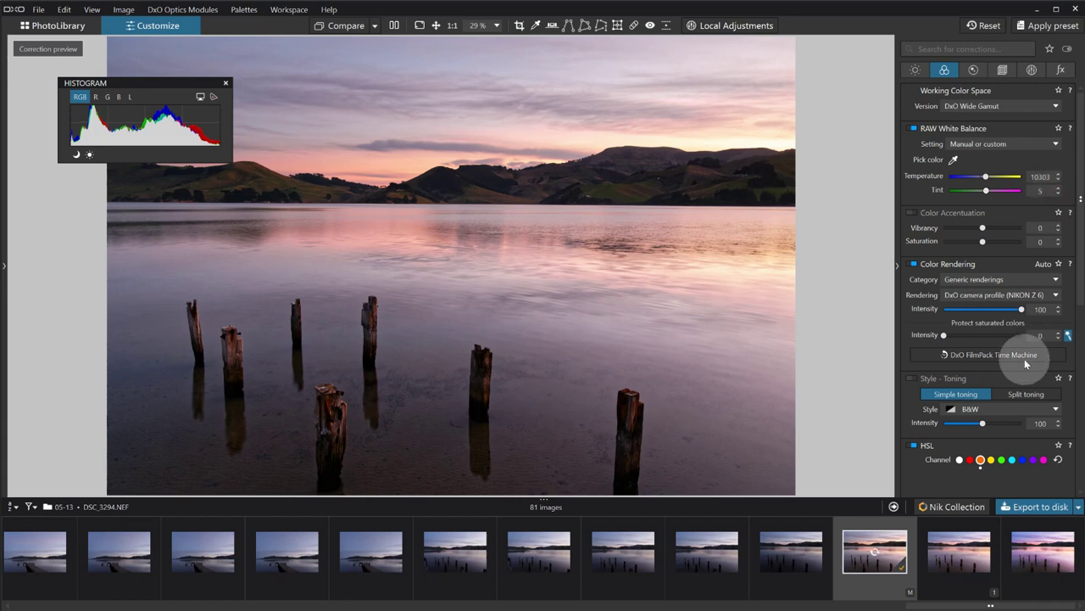
{"action": "left_click", "coordinate": [956, 549]}
{"action": "key", "text": "Left"}
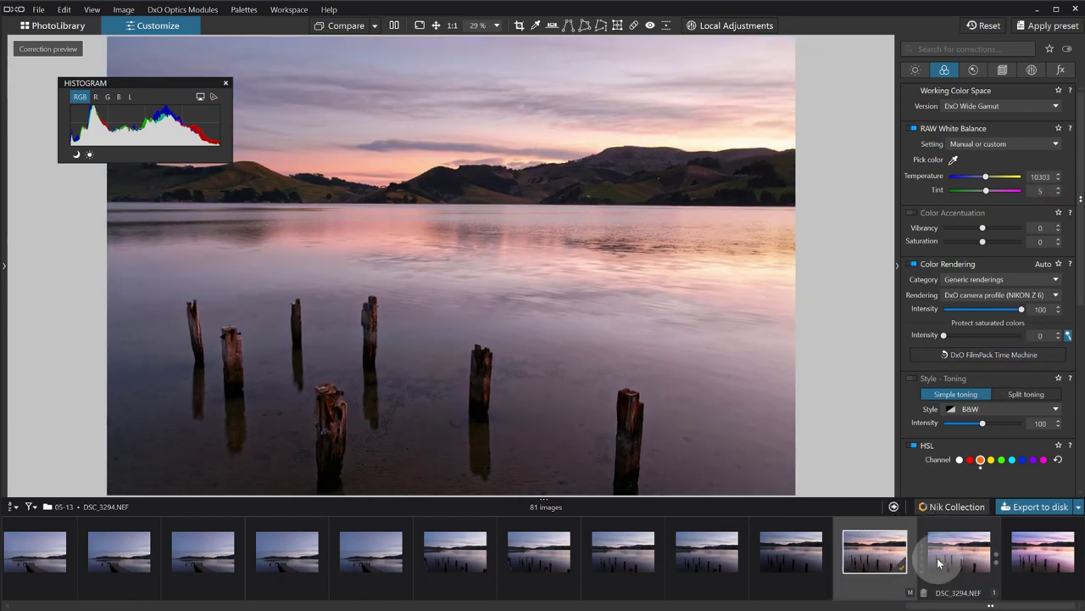
Enable Local Adjustments and warm the sky's graduated filter to about 10,524 K
{"action": "left_click", "coordinate": [735, 25]}
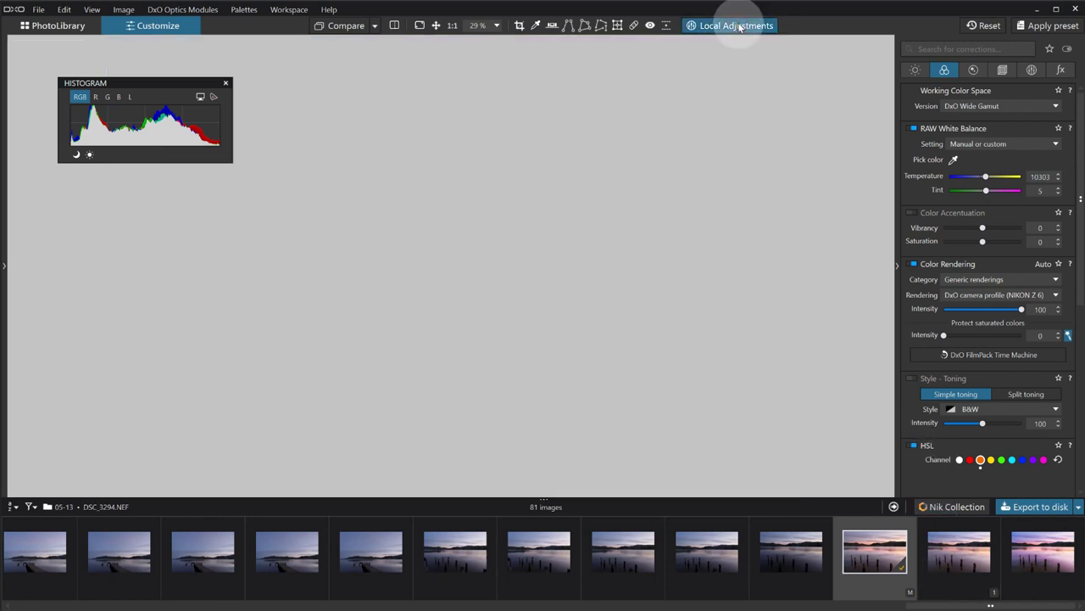
{"action": "left_click", "coordinate": [956, 564]}
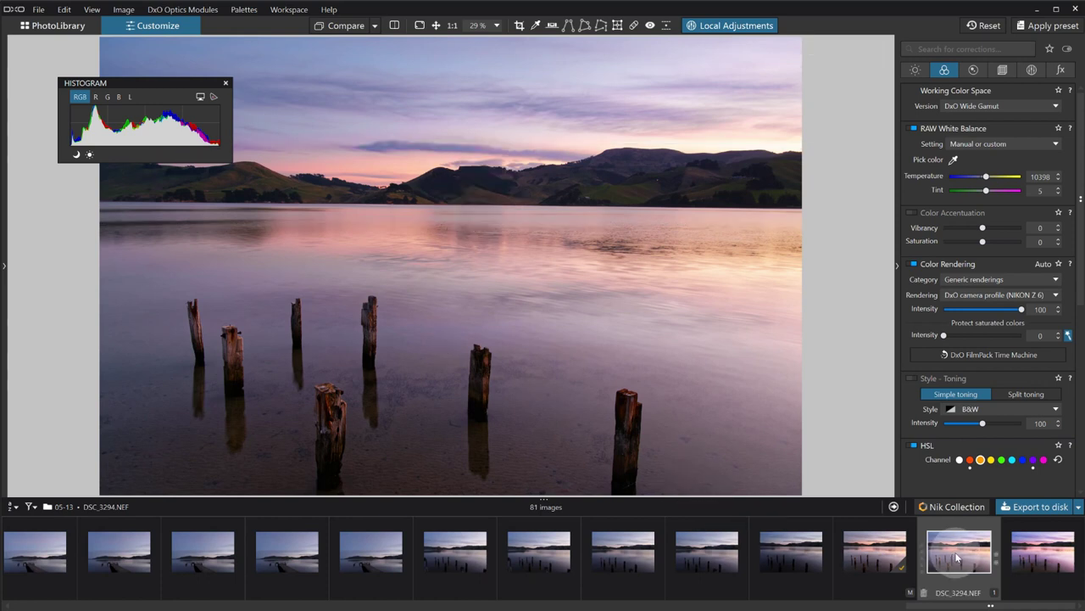
{"action": "left_click_drag", "start_coordinate": [958, 557], "coordinate": [879, 556]}
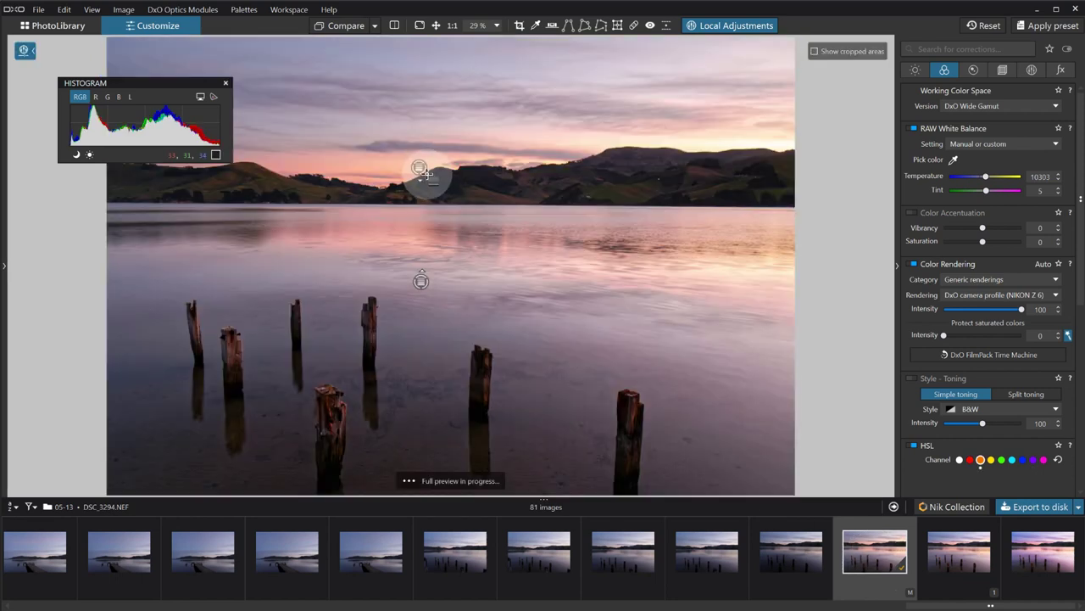
{"action": "left_click", "coordinate": [419, 167]}
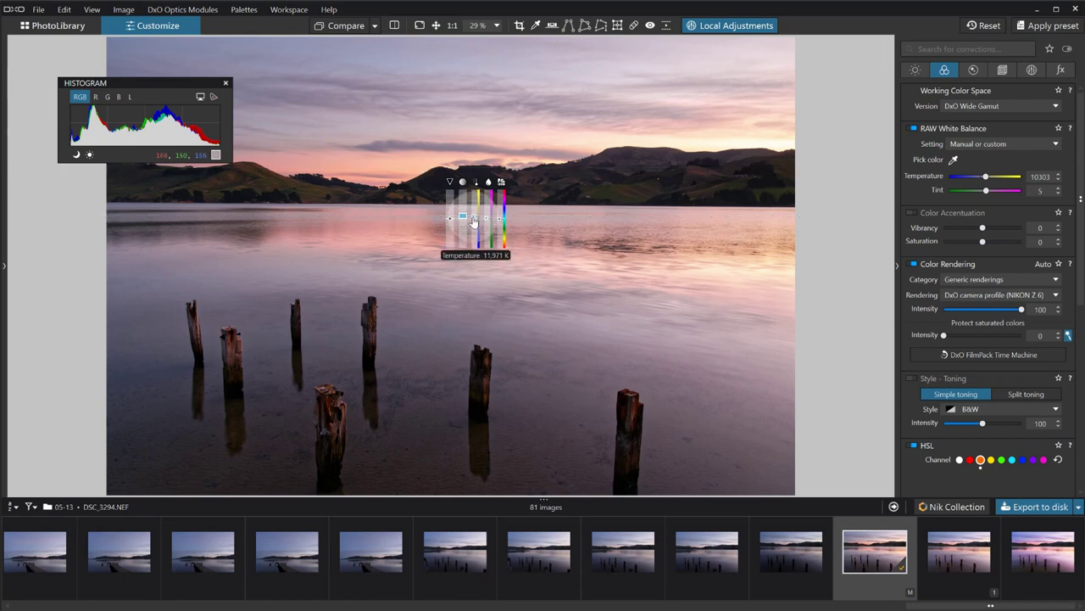
{"action": "left_click", "coordinate": [474, 221]}
{"action": "left_click_drag", "start_coordinate": [474, 221], "coordinate": [473, 224]}
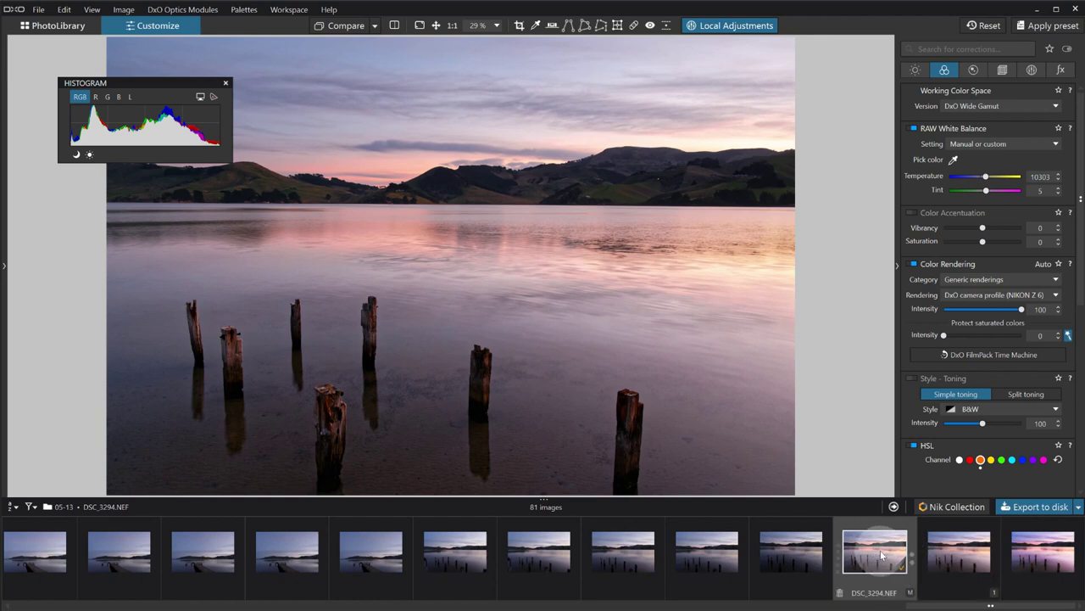
Export the photo as TIFF to Nik 6 Color Efex, saving it under a unique file name
{"action": "left_click", "coordinate": [1042, 561]}
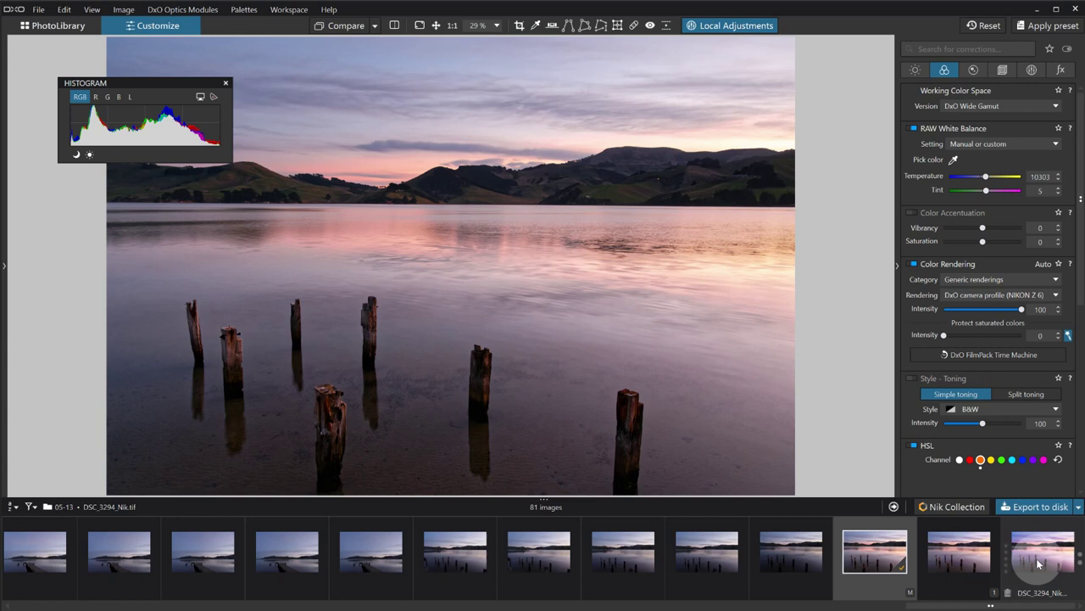
{"action": "left_click", "coordinate": [938, 507]}
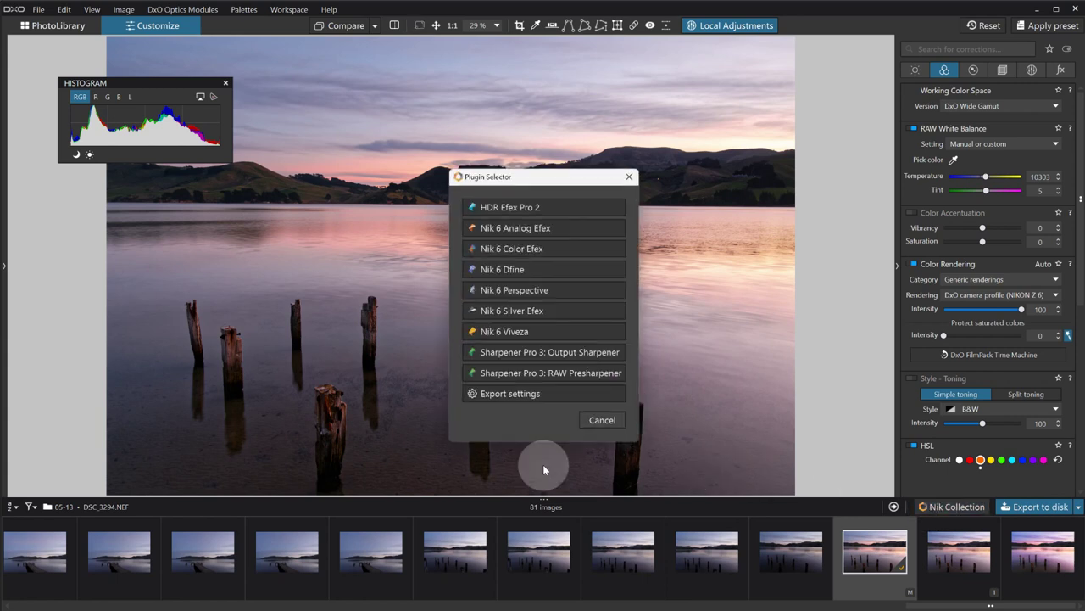
{"action": "left_click", "coordinate": [510, 393]}
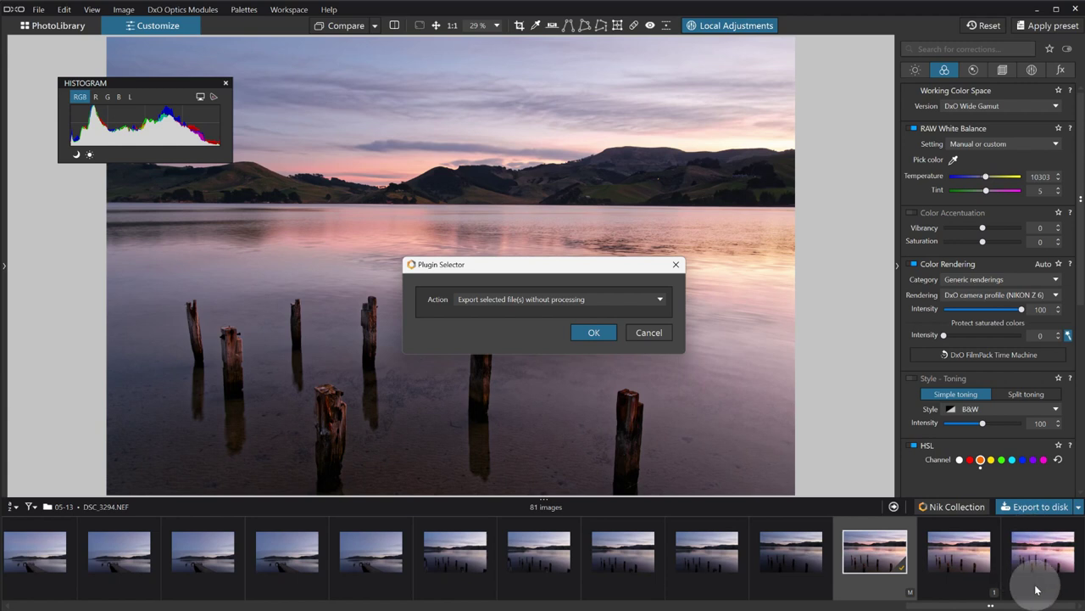
{"action": "left_click", "coordinate": [495, 301]}
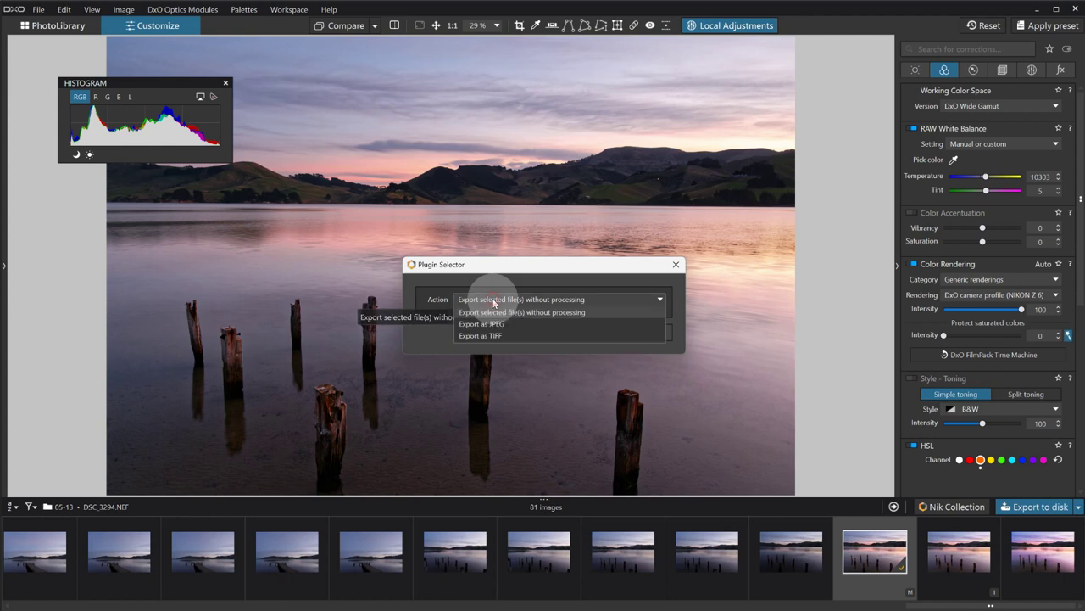
{"action": "left_click", "coordinate": [486, 339]}
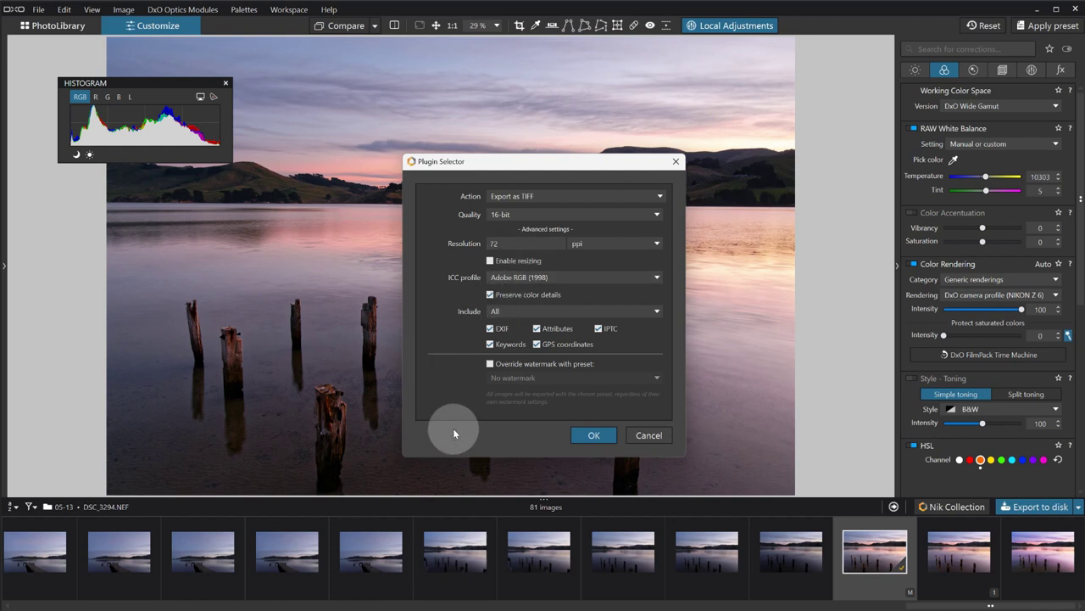
{"action": "left_click", "coordinate": [593, 435]}
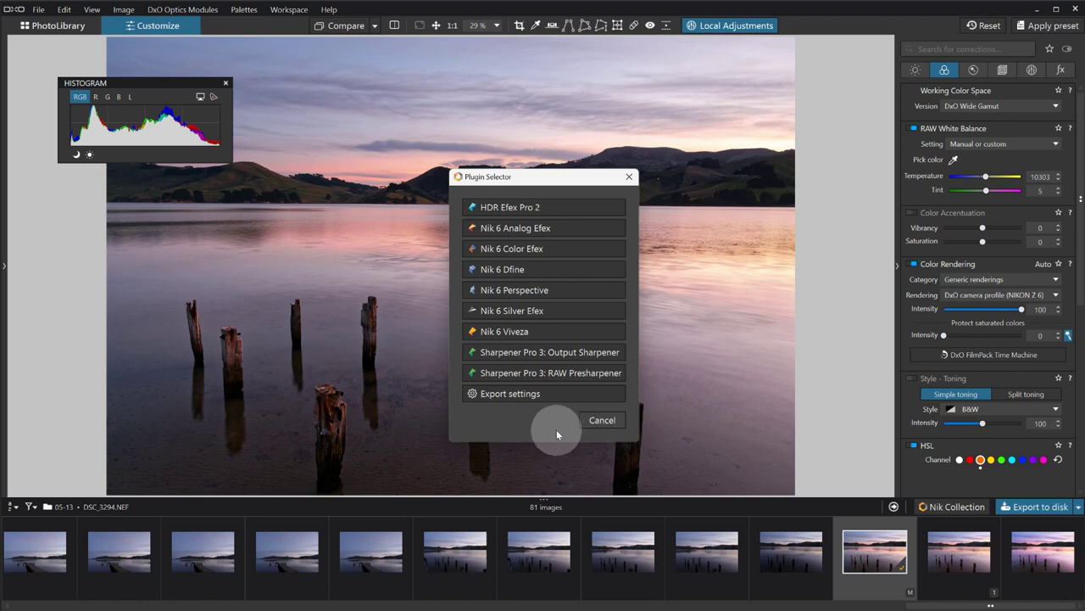
{"action": "left_click", "coordinate": [515, 248]}
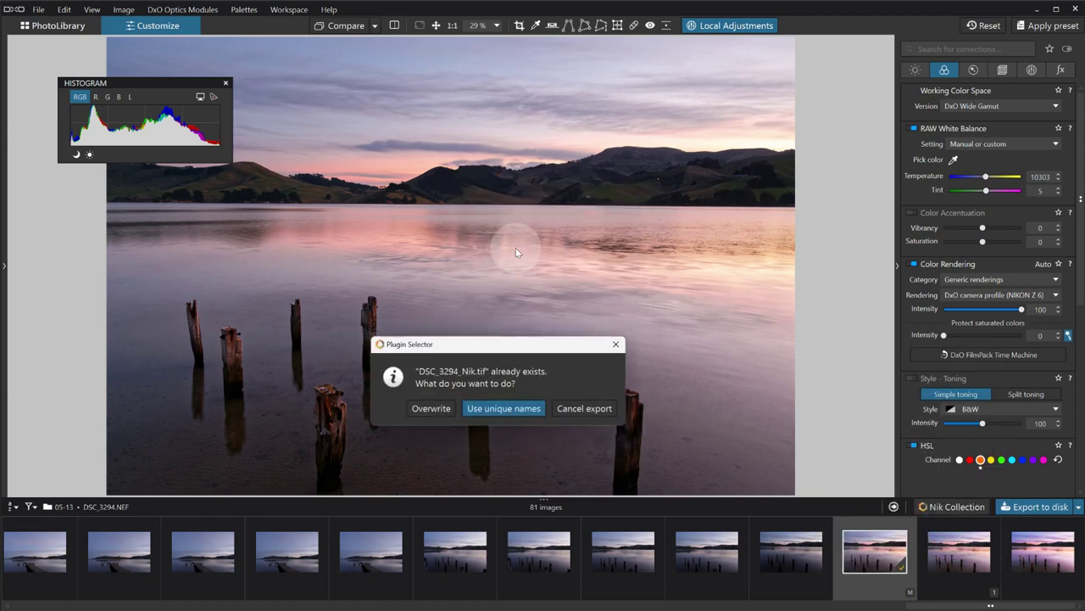
{"action": "left_click", "coordinate": [491, 408]}
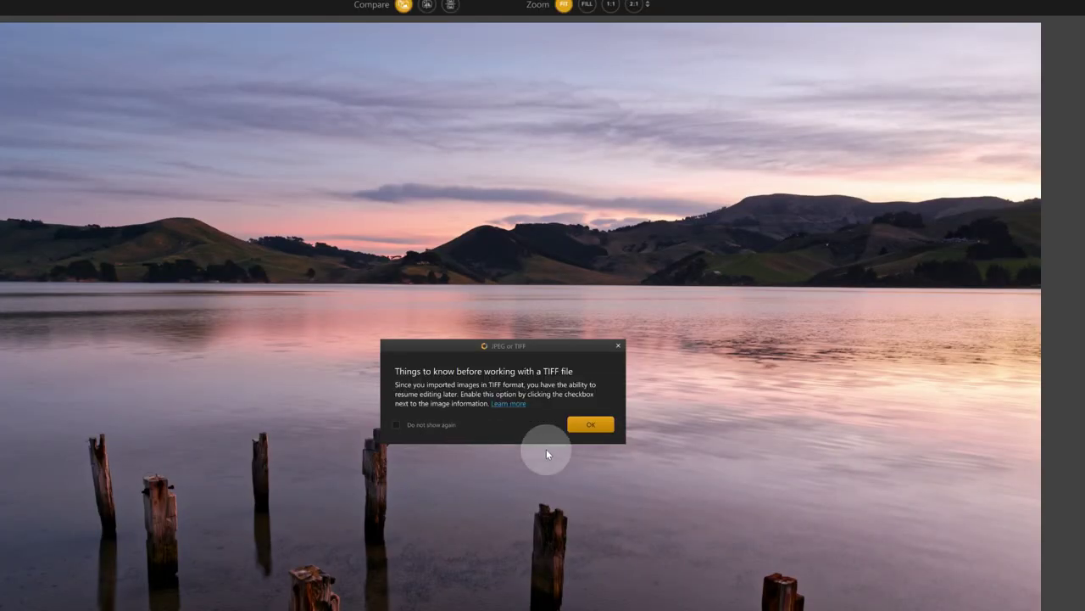
Dismiss the 'Things to know before working with a TIFF file' notice
{"action": "left_click", "coordinate": [591, 423]}
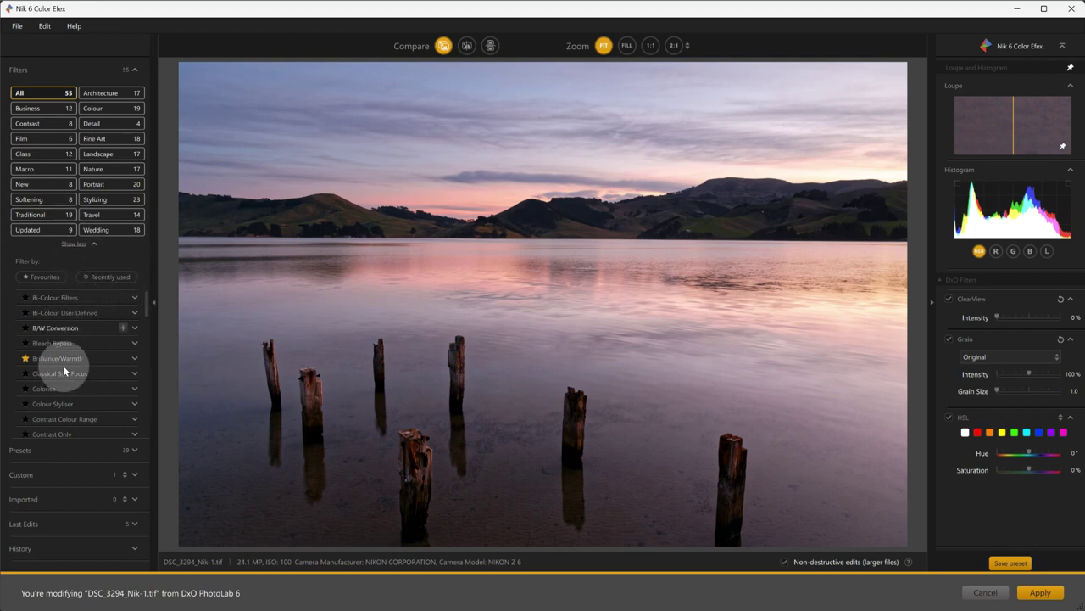
Preview Clarity Bump among the presets, then apply Even on a Cloudy Day
{"action": "left_click", "coordinate": [39, 450]}
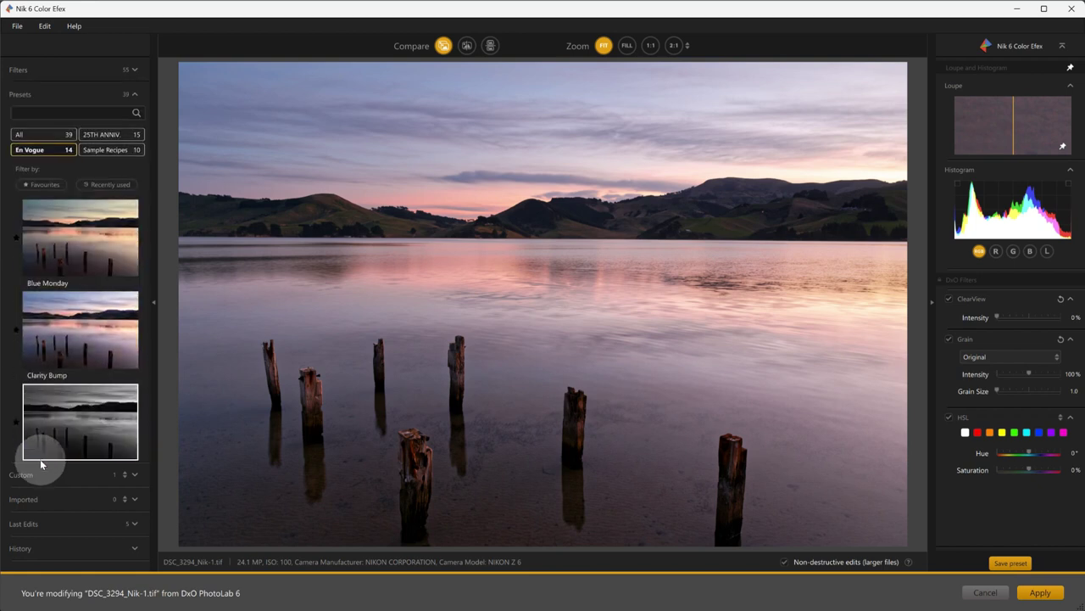
{"action": "left_click", "coordinate": [59, 305]}
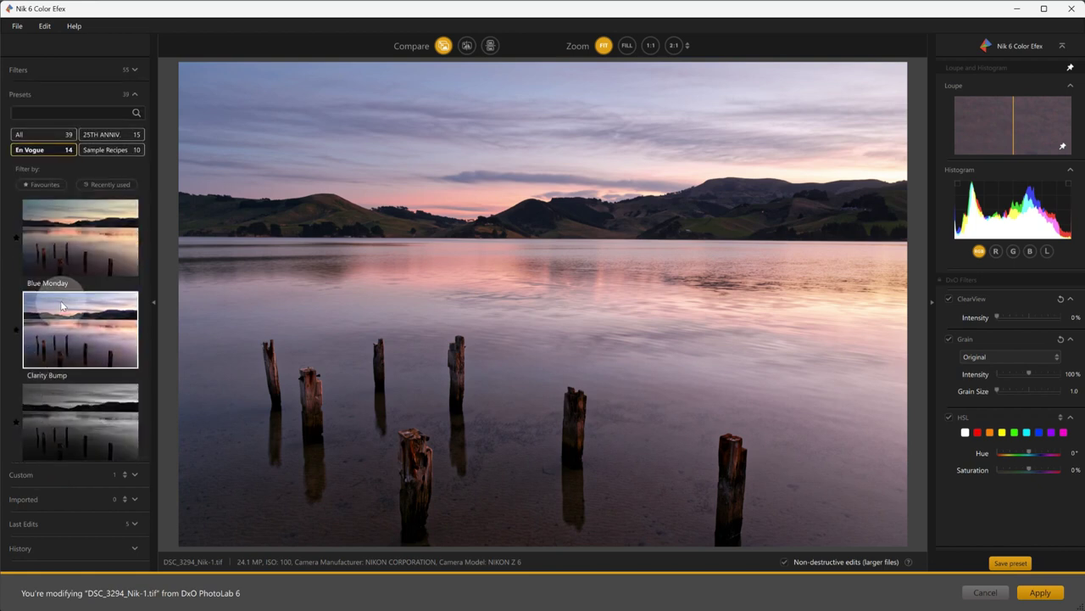
{"action": "scroll", "coordinate": [58, 310], "scroll_direction": "down", "scroll_amount": 1}
{"action": "scroll", "coordinate": [58, 320], "scroll_direction": "down", "scroll_amount": 2}
{"action": "left_click", "coordinate": [46, 358]}
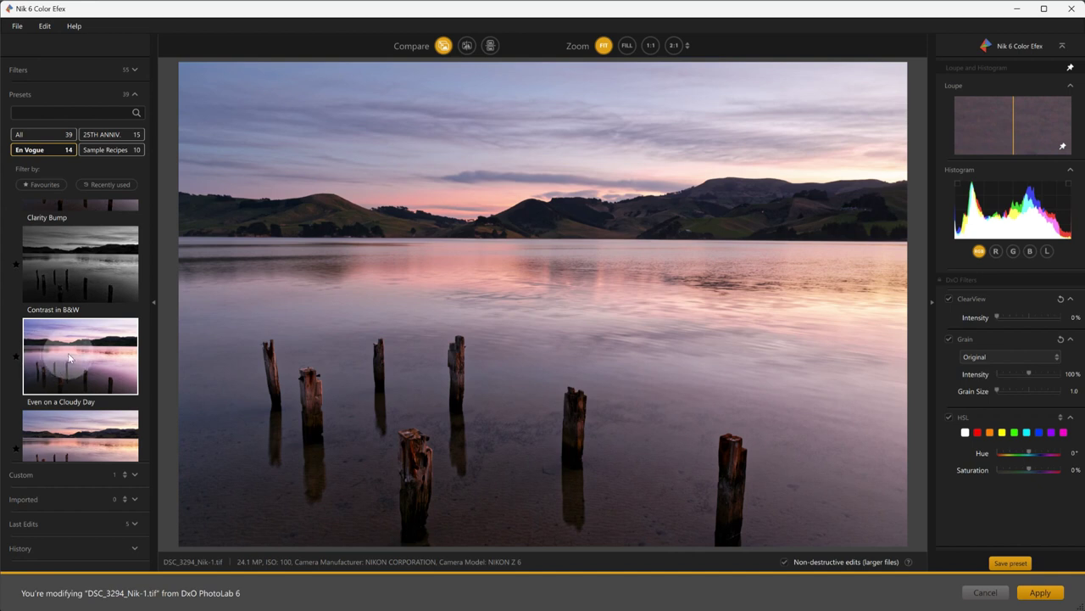
{"action": "left_click", "coordinate": [68, 362]}
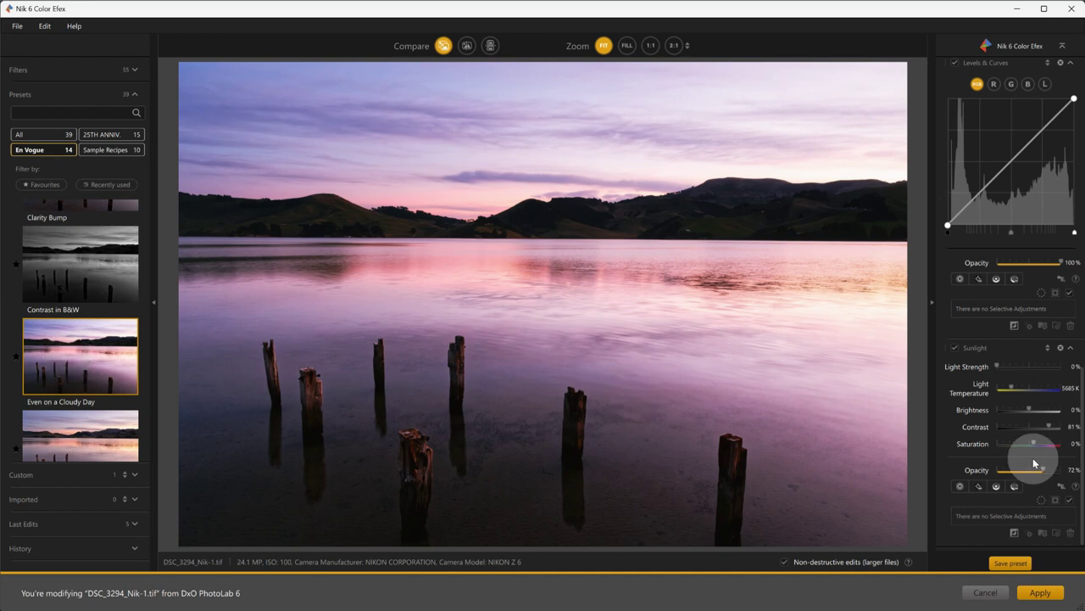
{"action": "scroll", "coordinate": [984, 423], "scroll_direction": "up", "scroll_amount": 15}
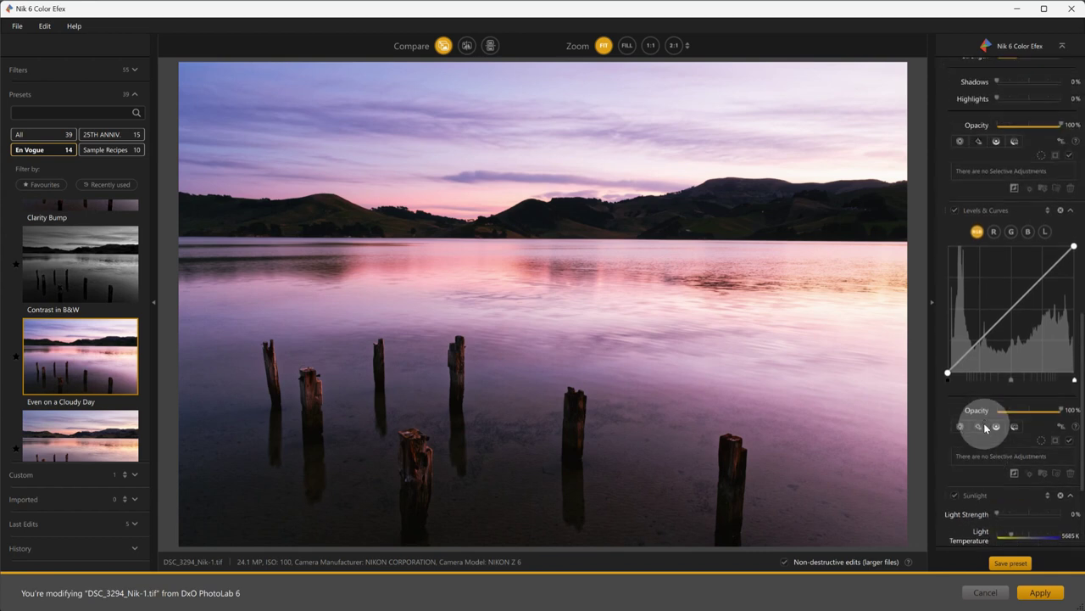
{"action": "scroll", "coordinate": [984, 431], "scroll_direction": "down", "scroll_amount": 2}
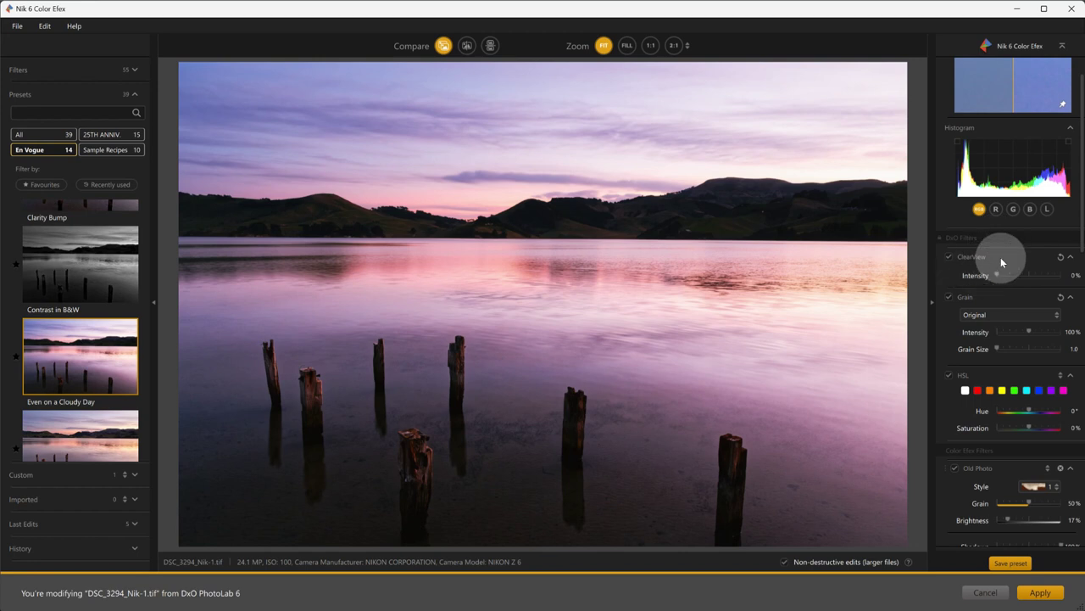
Compare the photo with Old Photo off and on, then collapse its settings
{"action": "scroll", "coordinate": [1001, 257], "scroll_direction": "down", "scroll_amount": 5}
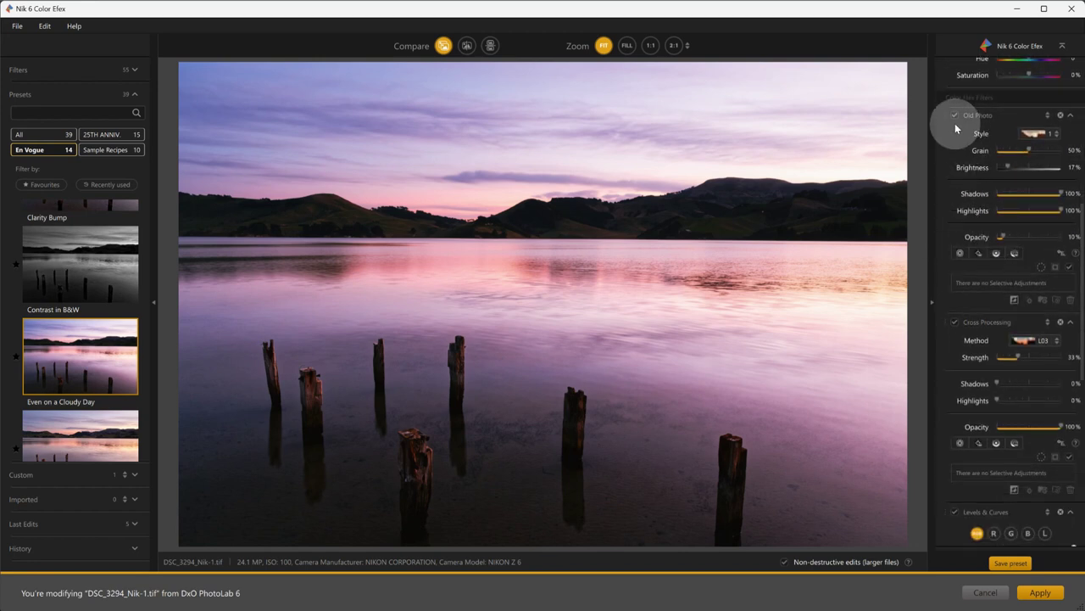
{"action": "left_click", "coordinate": [956, 114]}
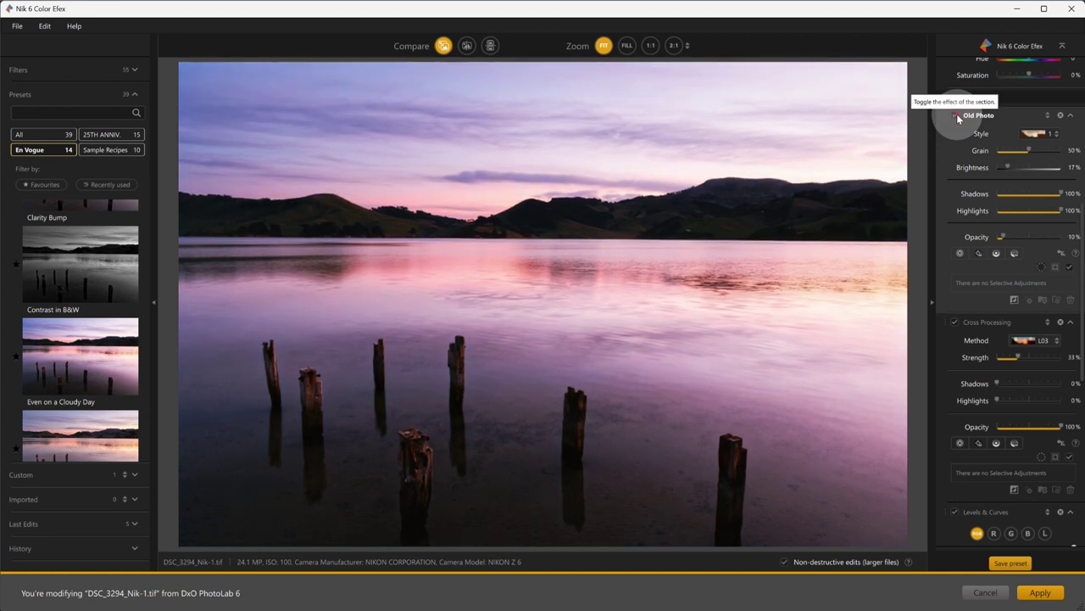
{"action": "left_click", "coordinate": [956, 115]}
{"action": "left_click", "coordinate": [957, 116]}
{"action": "left_click", "coordinate": [957, 114]}
{"action": "left_click", "coordinate": [956, 115]}
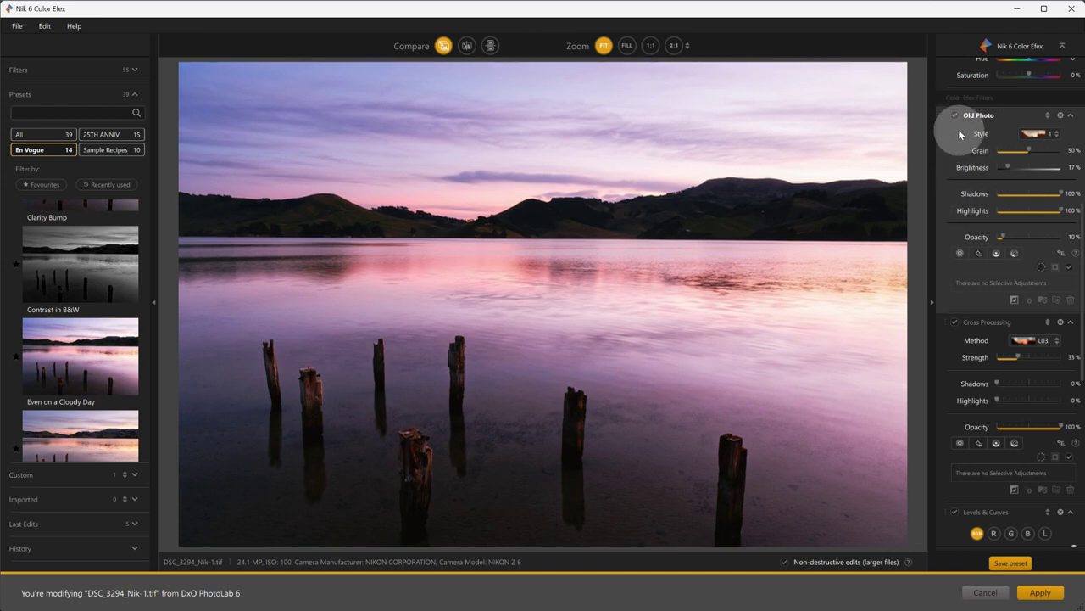
{"action": "left_click", "coordinate": [1071, 116]}
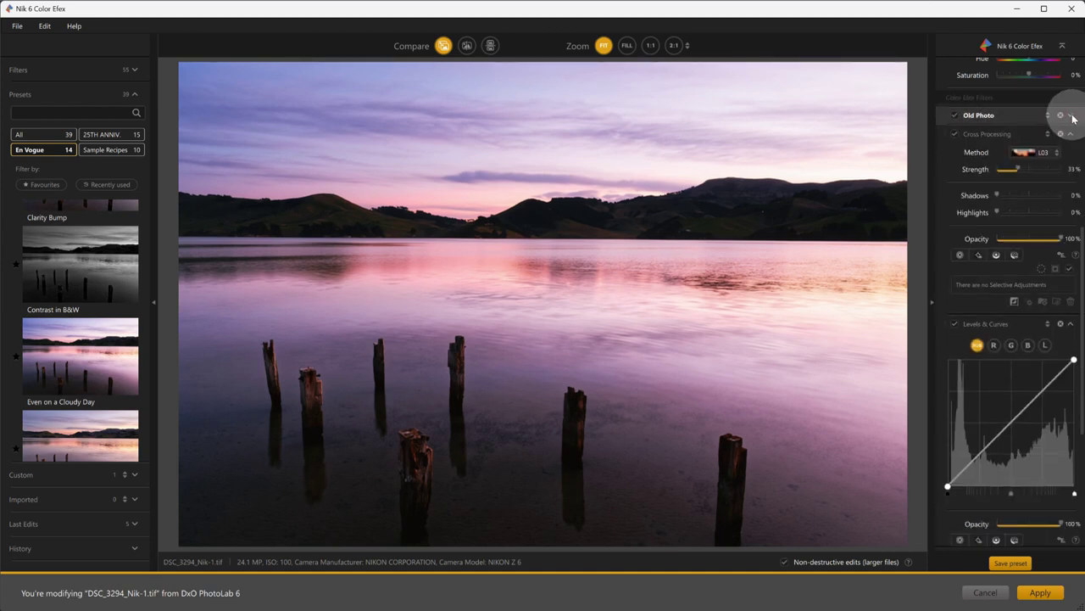
Compare the photo with Cross Processing off and on, leaving it enabled
{"action": "left_click", "coordinate": [955, 134]}
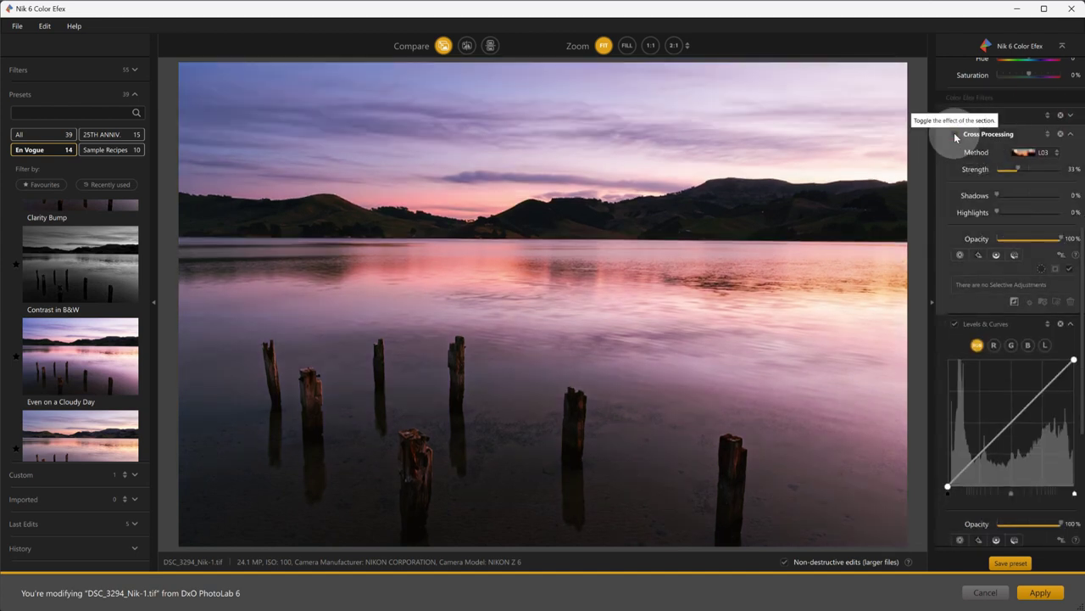
{"action": "left_click", "coordinate": [955, 134]}
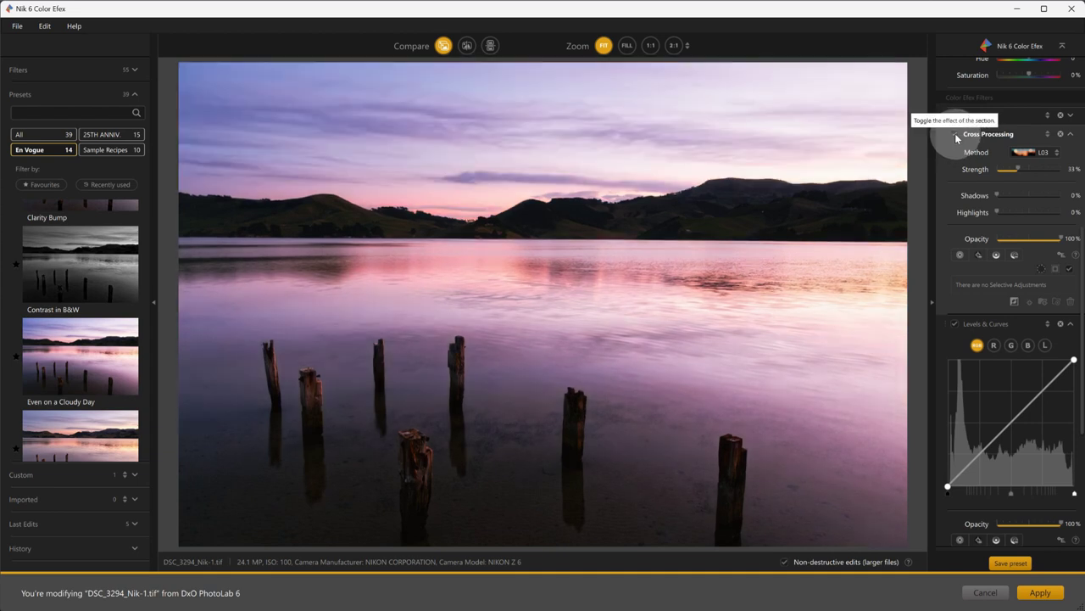
{"action": "left_click", "coordinate": [955, 134]}
{"action": "left_click", "coordinate": [955, 134]}
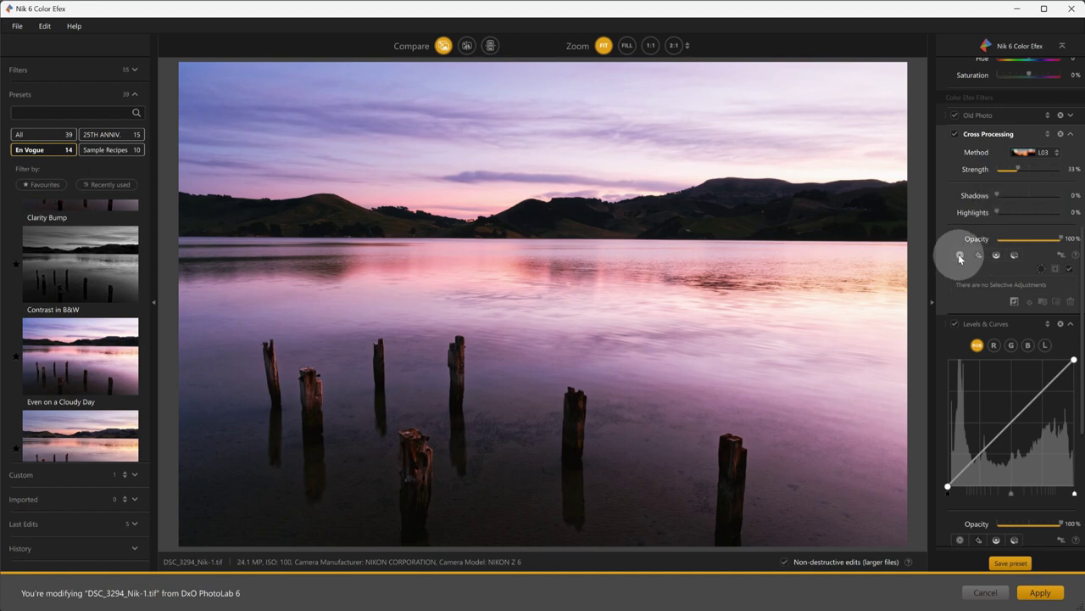
Place a Cross Processing control point on the water right of the posts and enlarge its radius
{"action": "left_click_drag", "start_coordinate": [999, 213], "coordinate": [960, 261]}
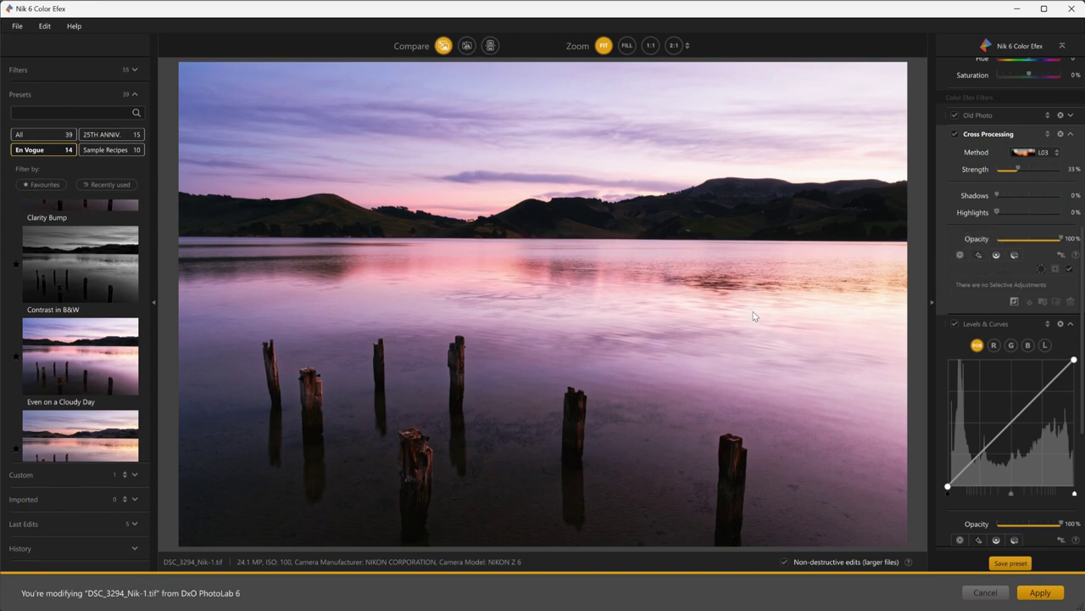
{"action": "left_click", "coordinate": [979, 255]}
{"action": "left_click", "coordinate": [839, 312]}
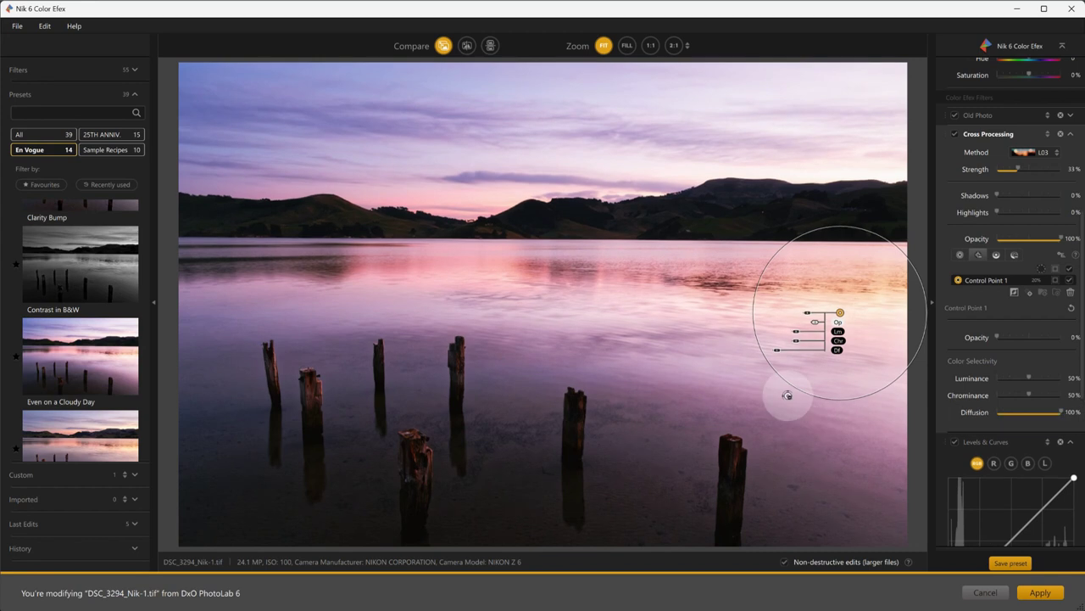
{"action": "left_click_drag", "start_coordinate": [789, 387], "coordinate": [739, 407]}
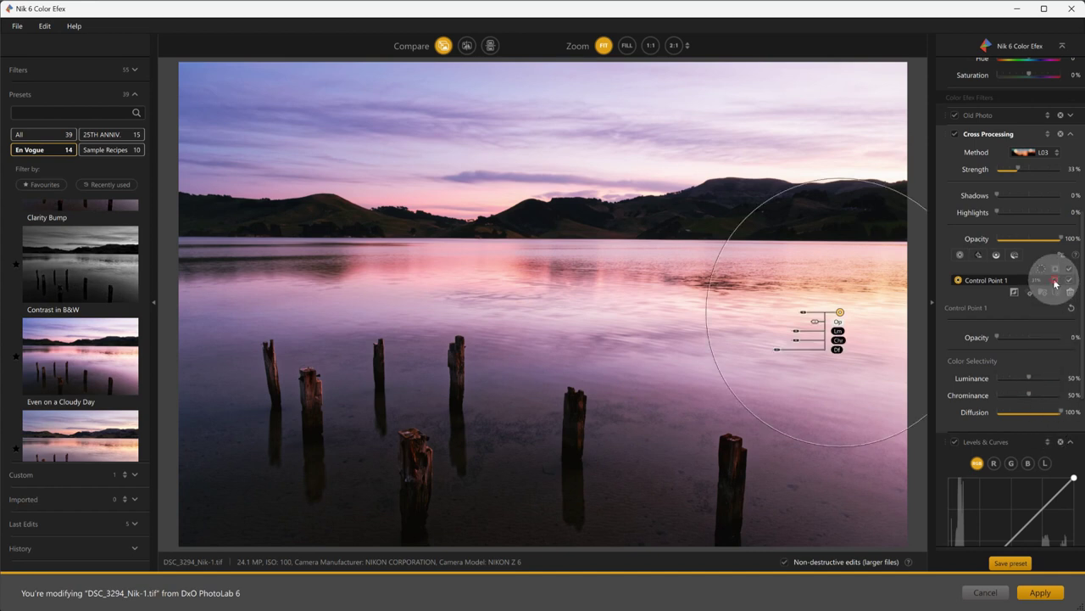
Using the mask view, set Control Point 1 to full diffusion, resize it to 28% and nudge it left
{"action": "left_click", "coordinate": [1055, 281]}
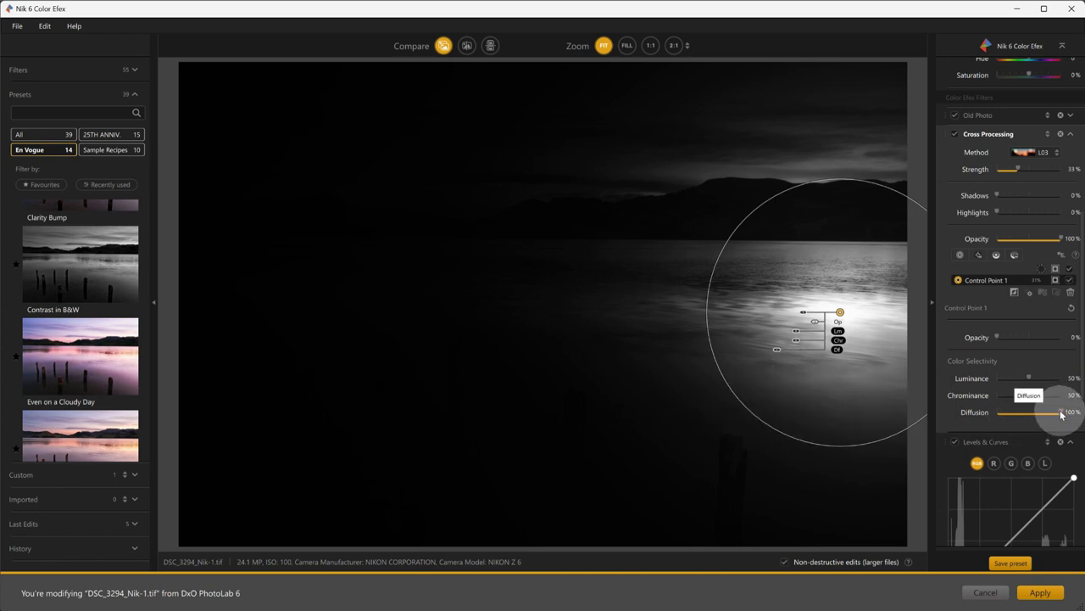
{"action": "left_click_drag", "start_coordinate": [1061, 414], "coordinate": [690, 368]}
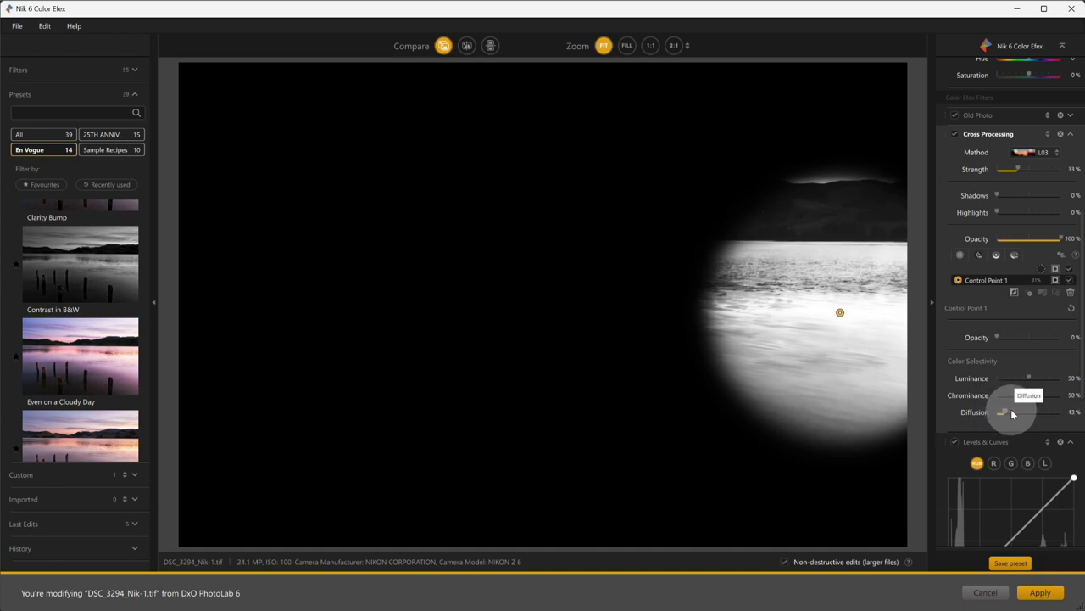
{"action": "left_click_drag", "start_coordinate": [1013, 413], "coordinate": [1057, 415]}
{"action": "left_click_drag", "start_coordinate": [901, 187], "coordinate": [881, 233]}
{"action": "left_click_drag", "start_coordinate": [840, 312], "coordinate": [825, 311]}
{"action": "left_click_drag", "start_coordinate": [769, 396], "coordinate": [755, 450]}
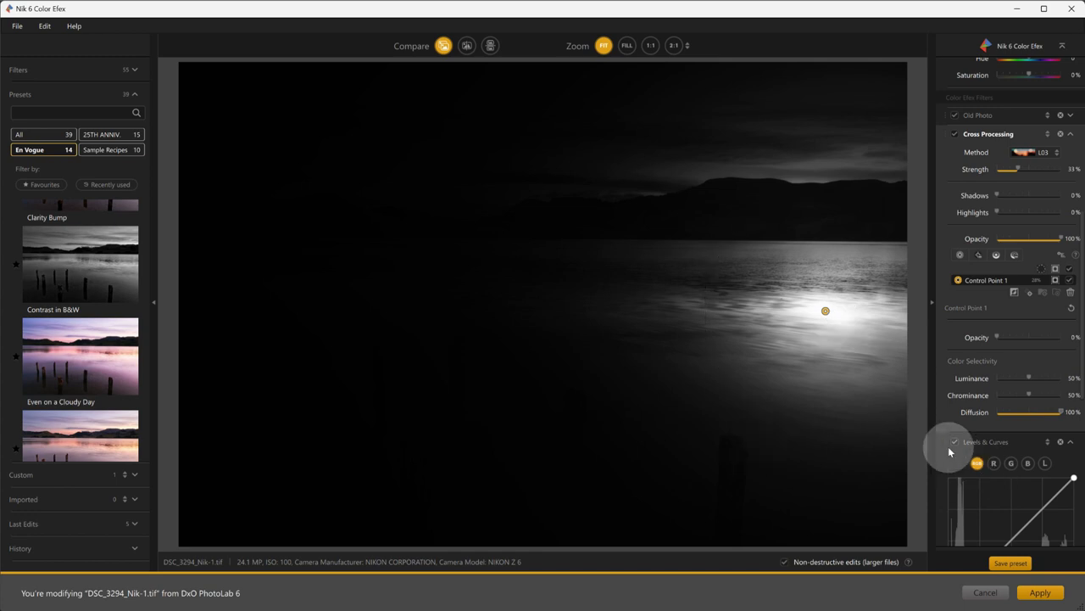
{"action": "left_click", "coordinate": [1056, 270]}
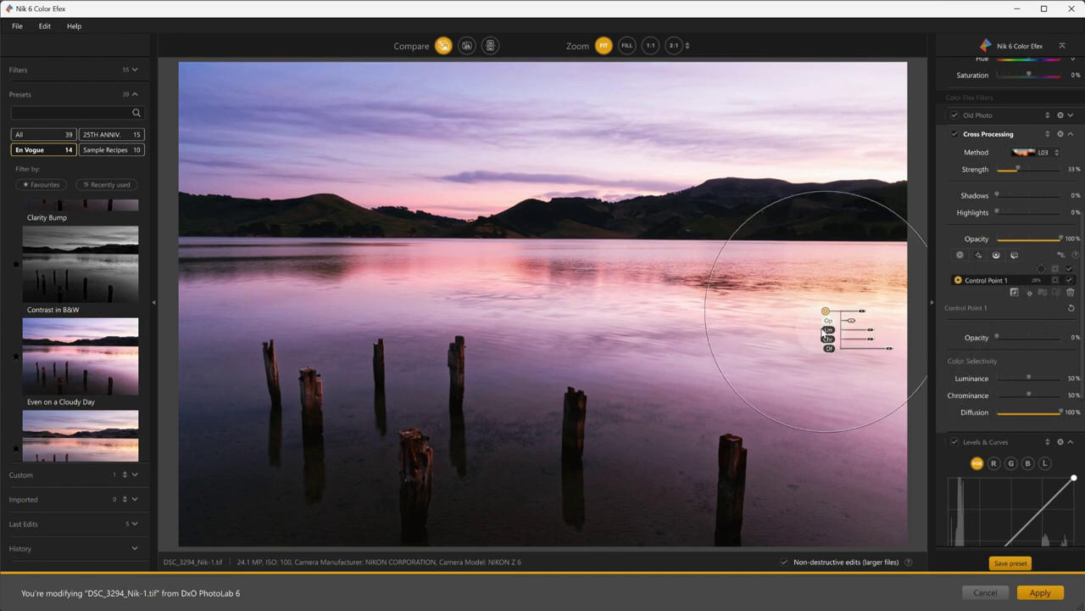
Test the control point's opacity at 100% and back to 0%, then collapse Cross Processing
{"action": "left_click", "coordinate": [1070, 282]}
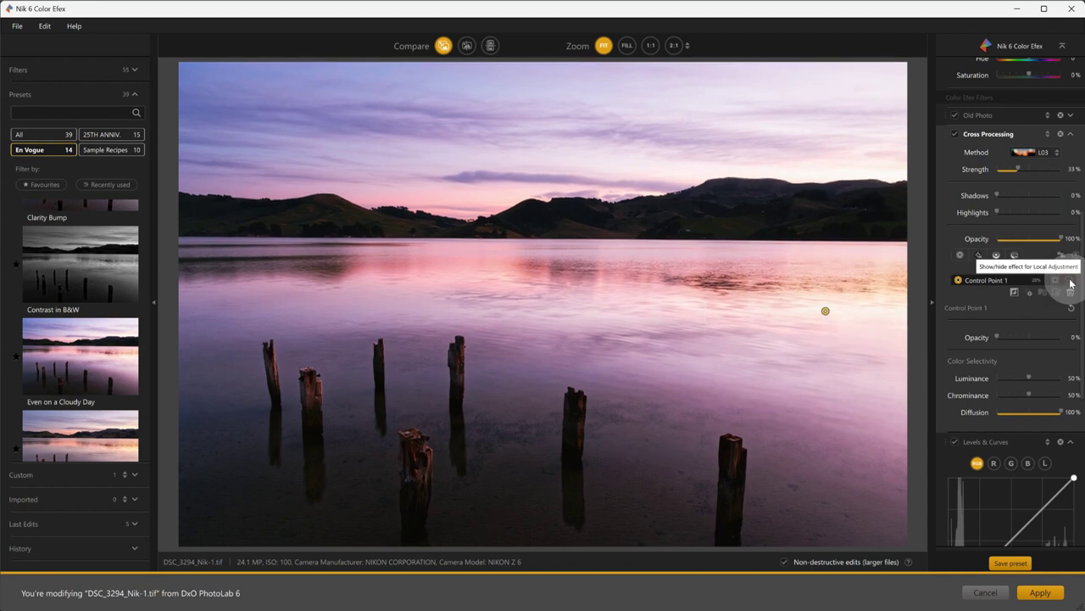
{"action": "mouse_move", "coordinate": [887, 344]}
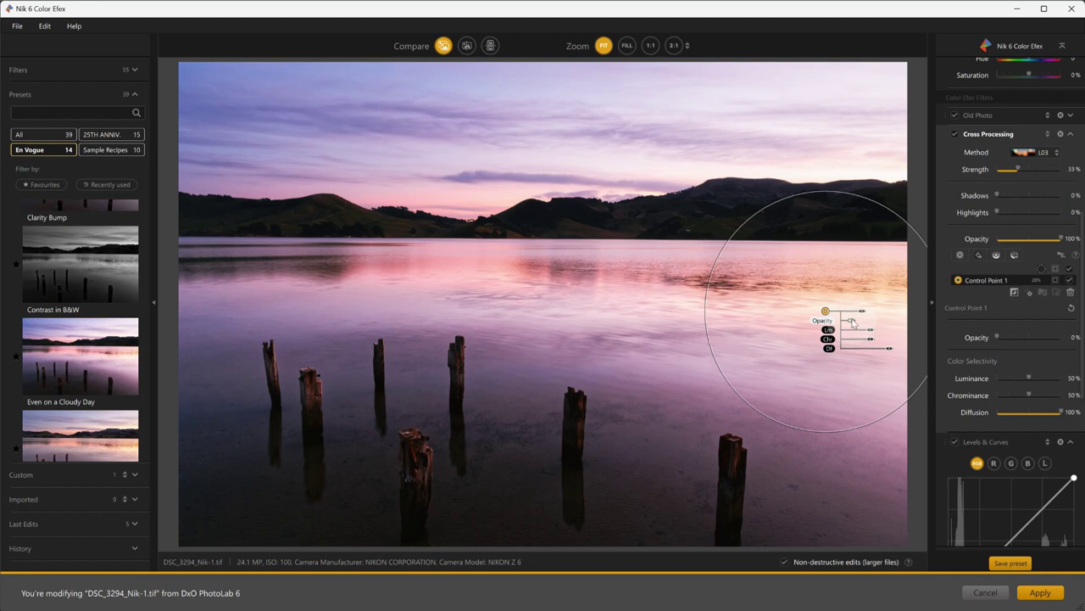
{"action": "left_click_drag", "start_coordinate": [853, 322], "coordinate": [911, 321]}
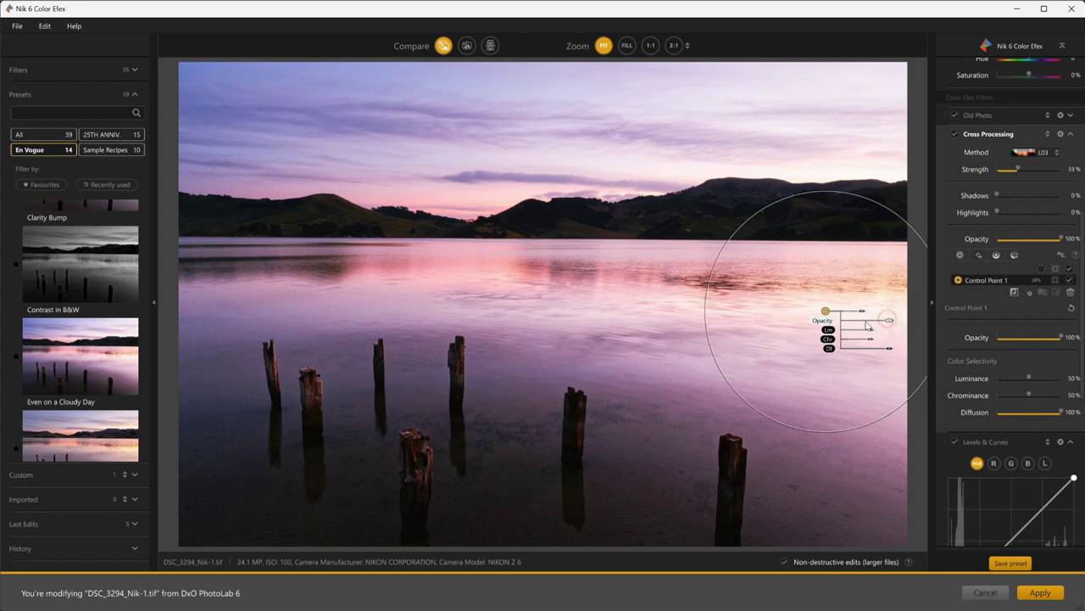
{"action": "left_click_drag", "start_coordinate": [889, 323], "coordinate": [858, 328]}
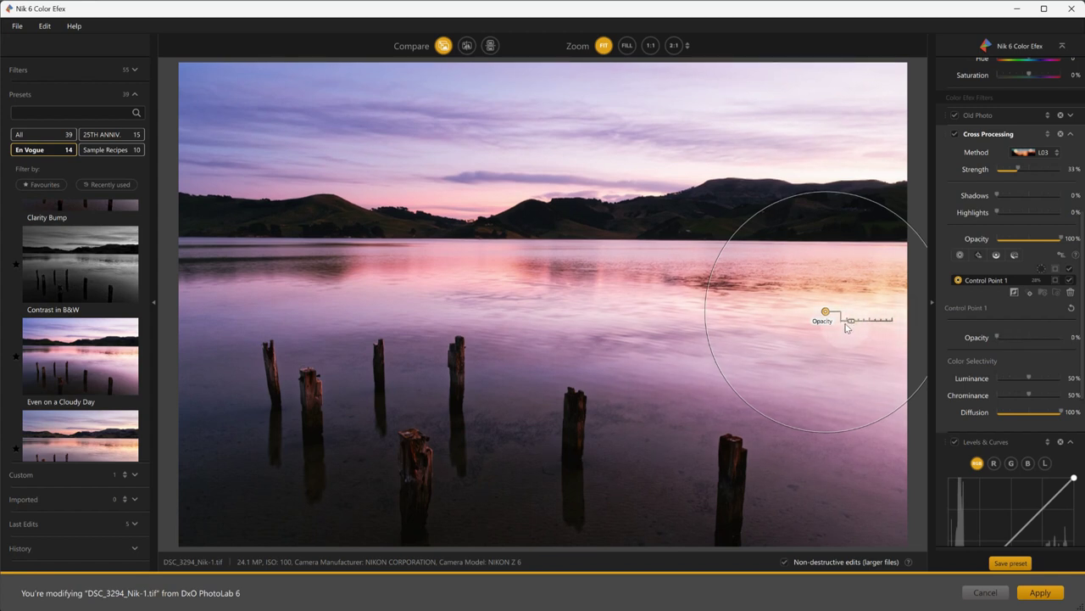
{"action": "left_click", "coordinate": [845, 329]}
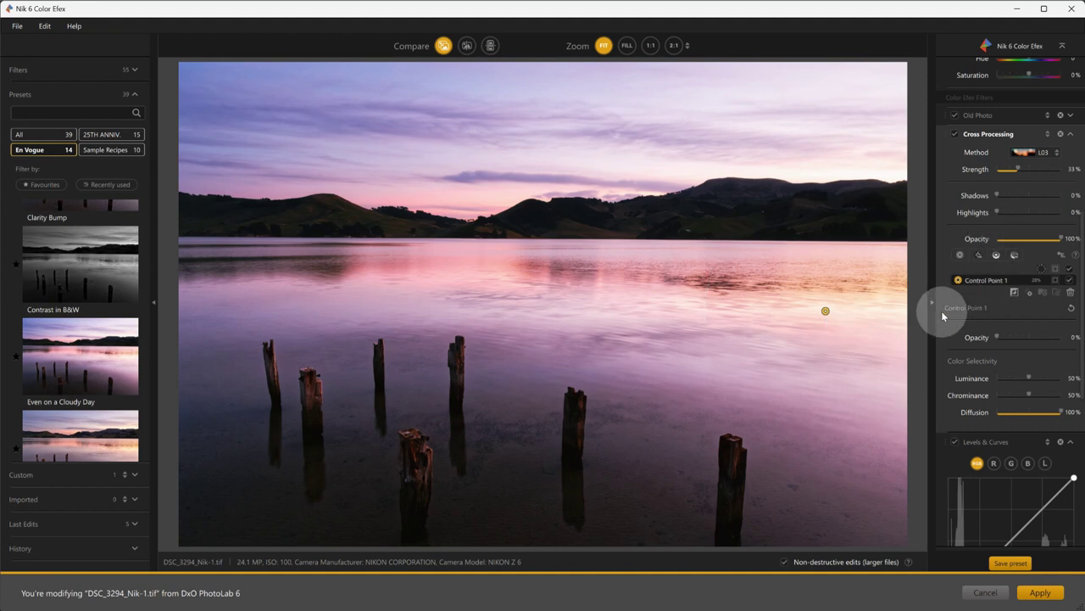
{"action": "left_click", "coordinate": [1070, 140]}
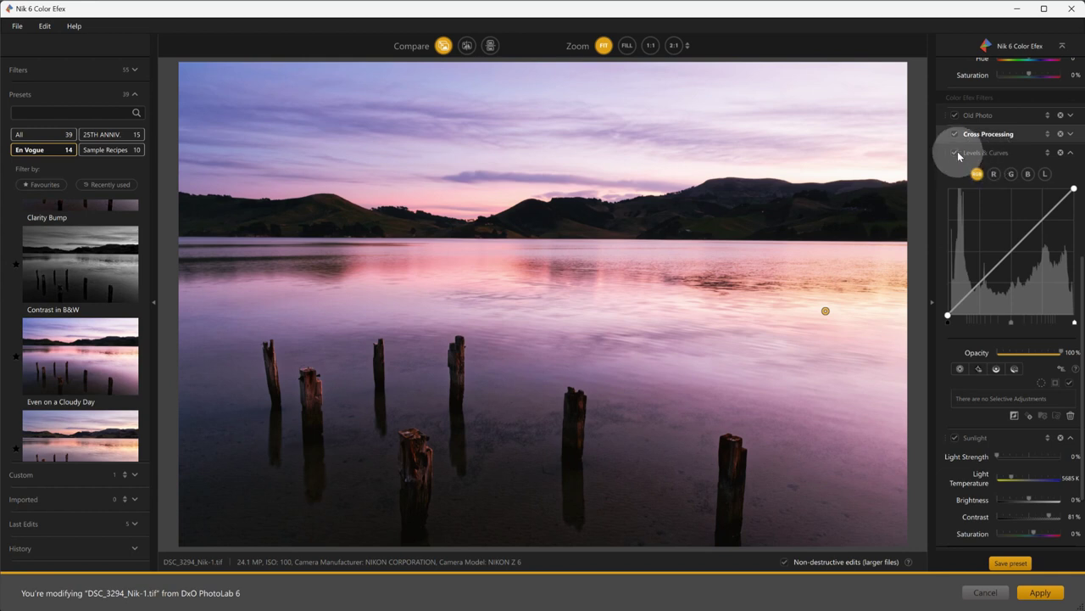
Step through the R, G, B and L curves, return to RGB, and collapse Levels & Curves
{"action": "left_click", "coordinate": [971, 153]}
{"action": "left_click", "coordinate": [995, 174]}
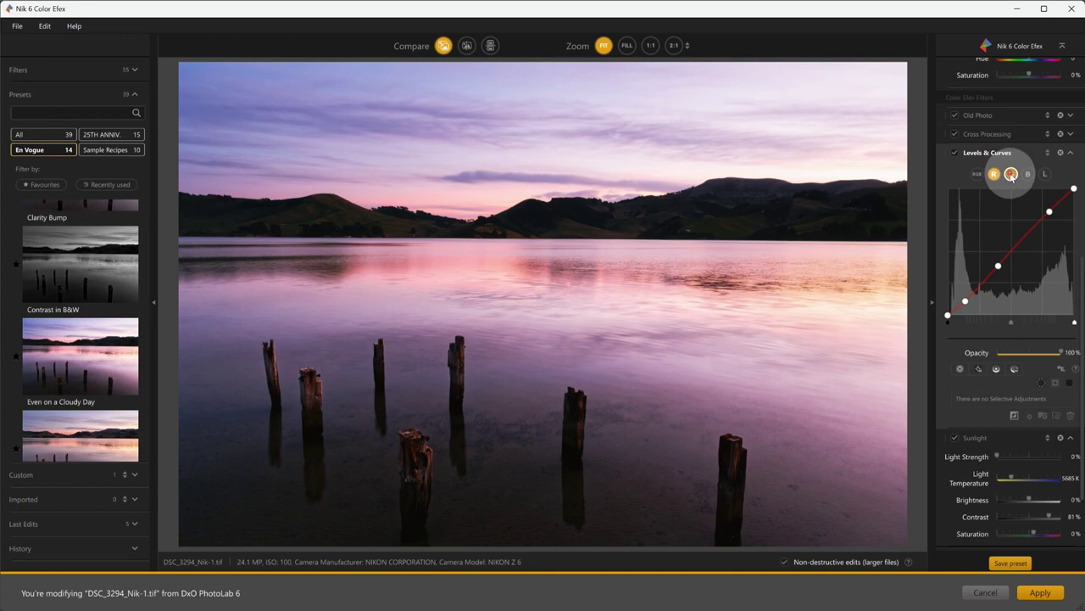
{"action": "left_click", "coordinate": [1011, 175]}
{"action": "left_click", "coordinate": [1028, 173]}
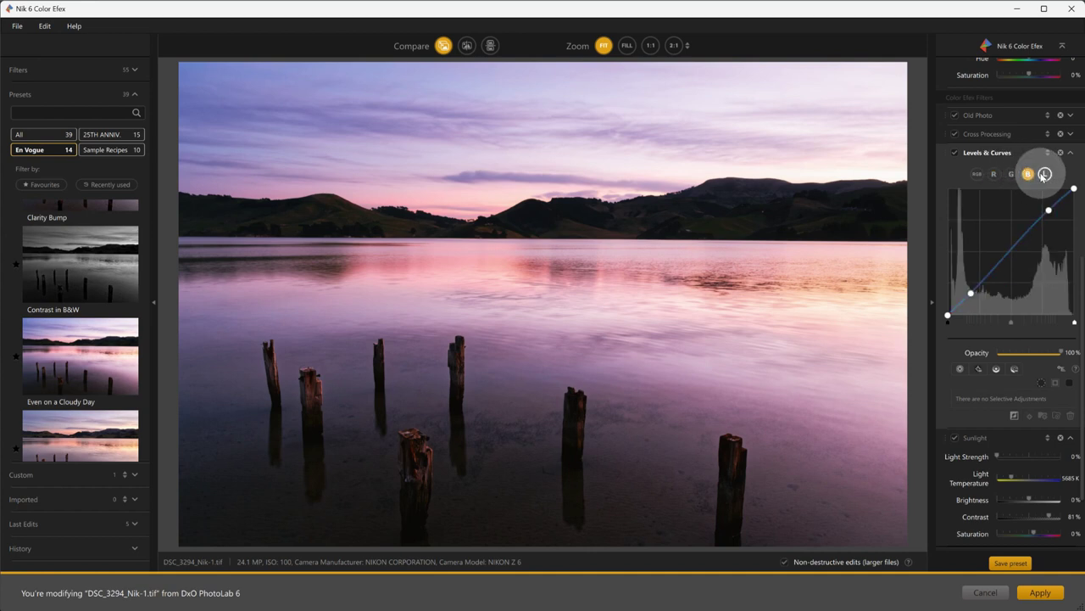
{"action": "left_click", "coordinate": [1045, 175]}
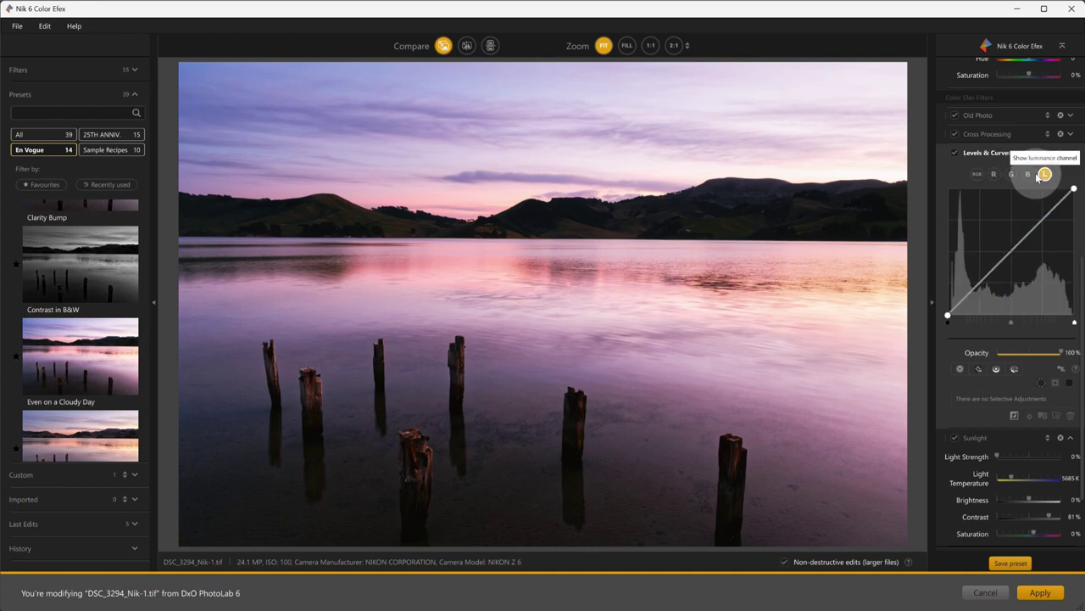
{"action": "left_click", "coordinate": [977, 175]}
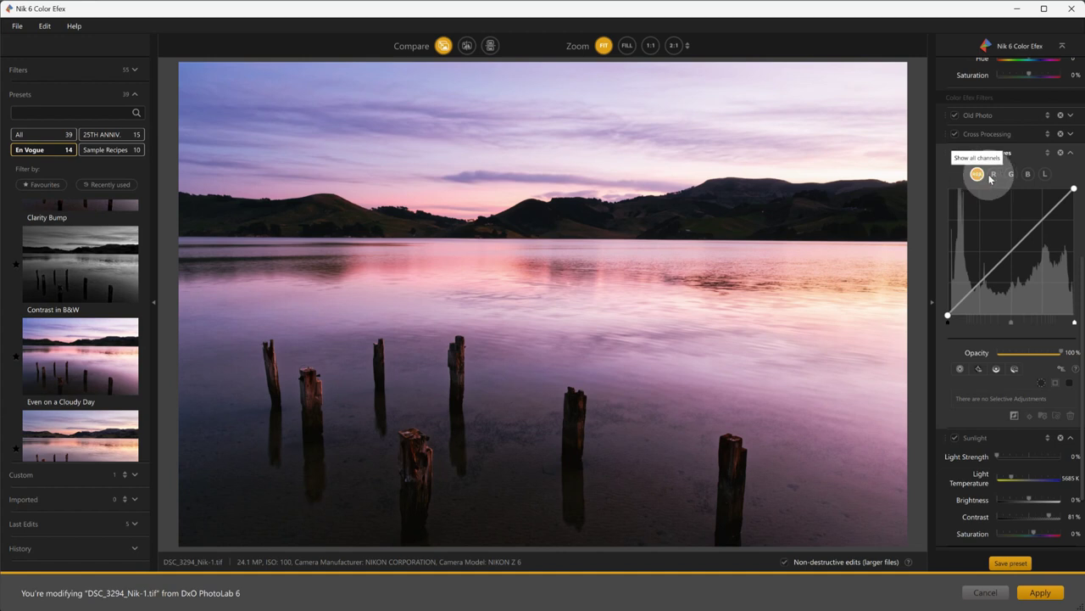
{"action": "left_click", "coordinate": [1071, 153]}
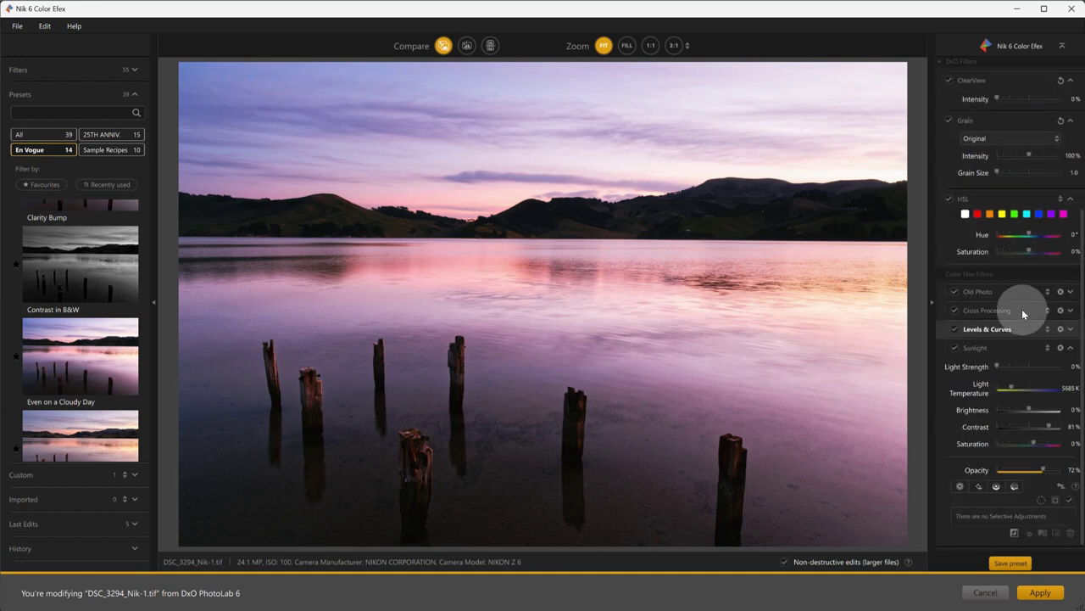
Compare Sunlight off and on, then raise its Light Strength to brighten the photo
{"action": "left_click", "coordinate": [956, 349]}
{"action": "left_click", "coordinate": [956, 349]}
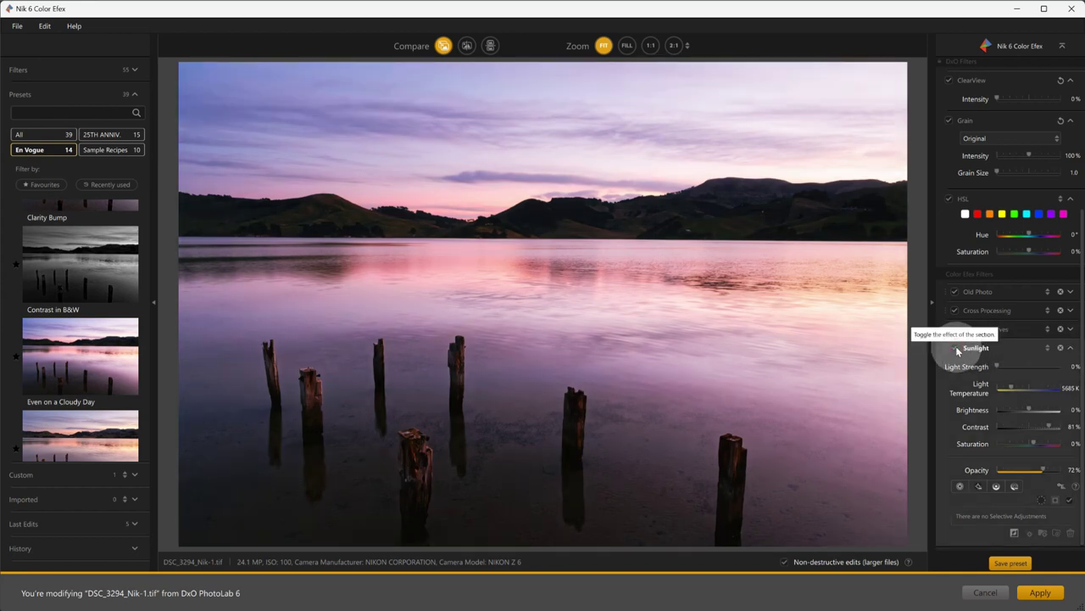
{"action": "left_click", "coordinate": [957, 349]}
{"action": "left_click", "coordinate": [957, 349]}
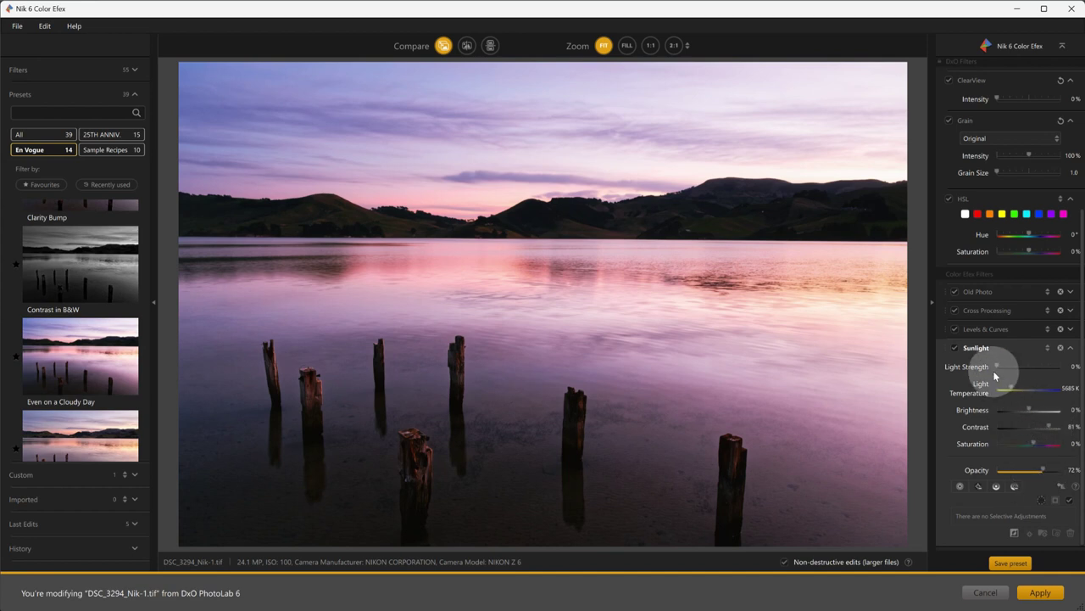
{"action": "left_click_drag", "start_coordinate": [997, 369], "coordinate": [1023, 362]}
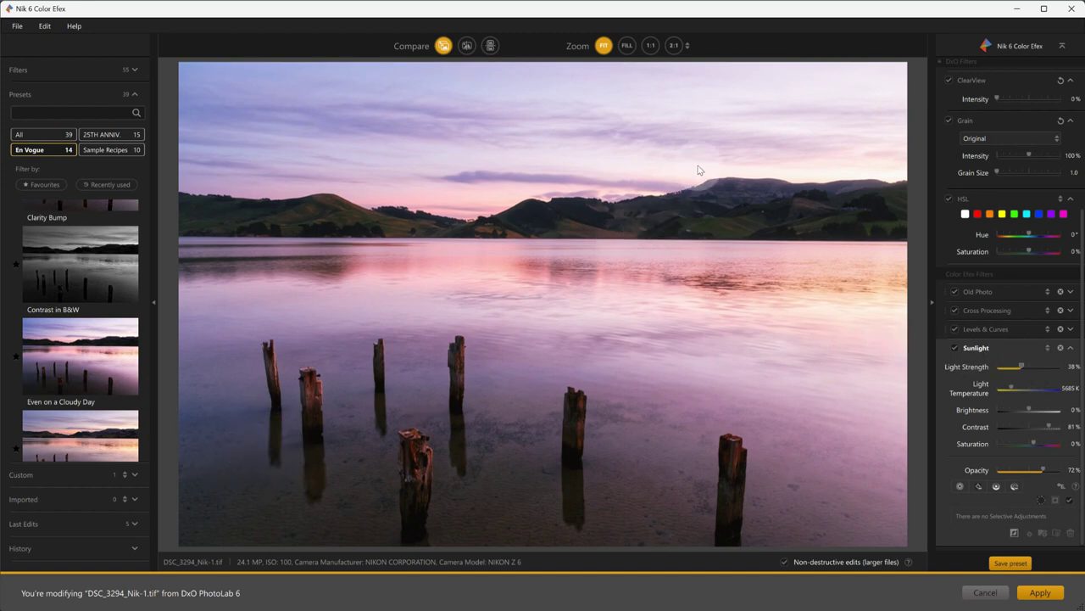
Recheck Sunlight off and on and settle Light Strength at about 31%
{"action": "left_click", "coordinate": [956, 348]}
{"action": "left_click", "coordinate": [955, 349]}
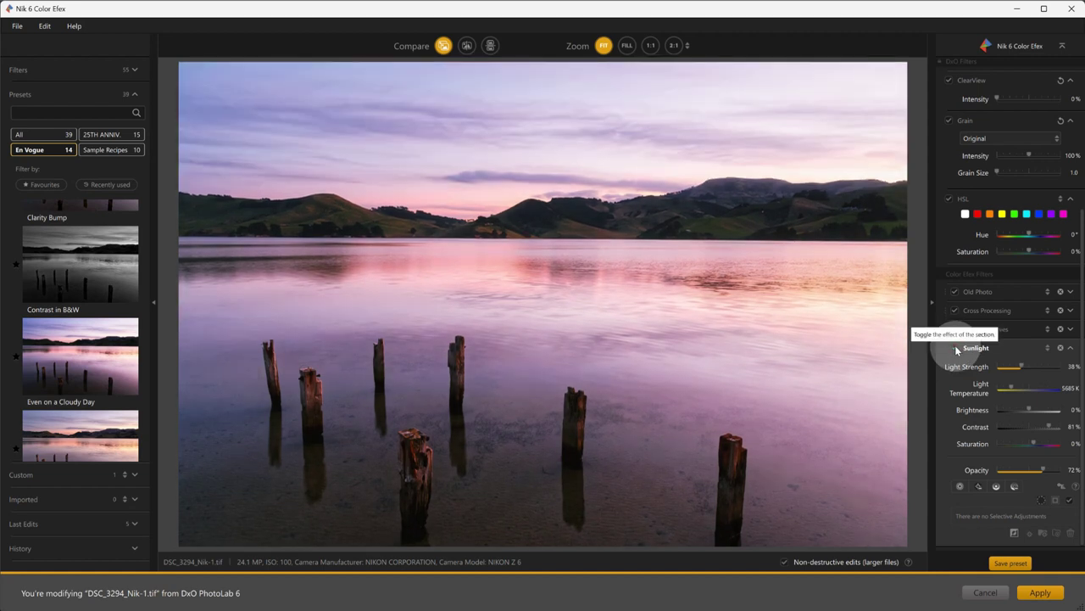
{"action": "left_click", "coordinate": [956, 349]}
{"action": "left_click", "coordinate": [955, 348]}
{"action": "left_click", "coordinate": [956, 349]}
{"action": "left_click", "coordinate": [956, 348]}
{"action": "mouse_move", "coordinate": [1021, 366]}
{"action": "left_mouse_down"}
{"action": "mouse_move", "coordinate": [1027, 373]}
{"action": "mouse_move", "coordinate": [1021, 368]}
{"action": "left_mouse_up"}
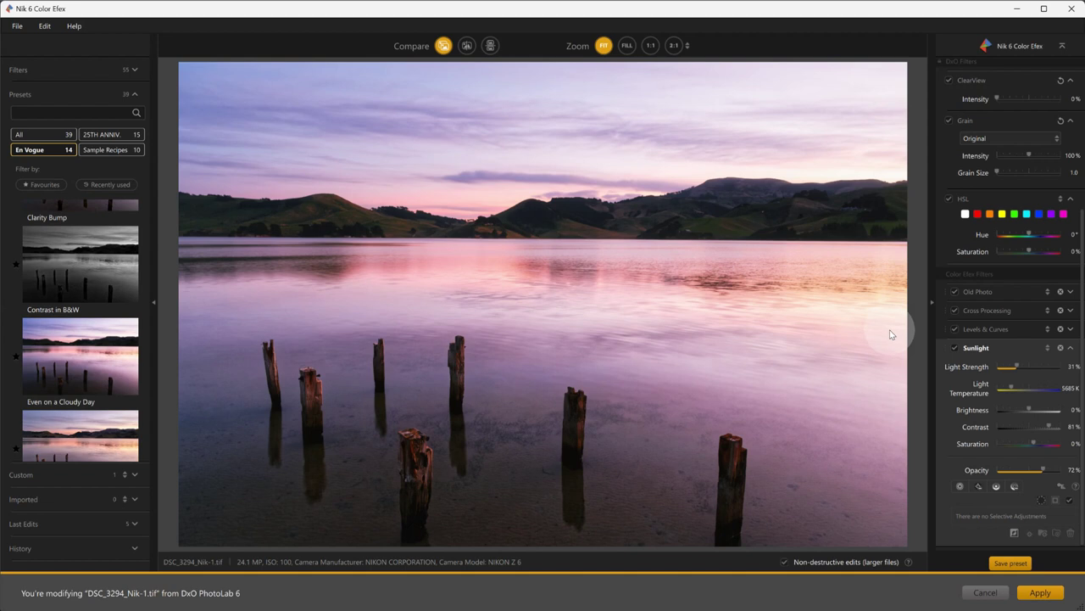
Place Sunlight Control Point 2 on the right-hand water, widen its radius, and collapse Sunlight
{"action": "left_click", "coordinate": [978, 488]}
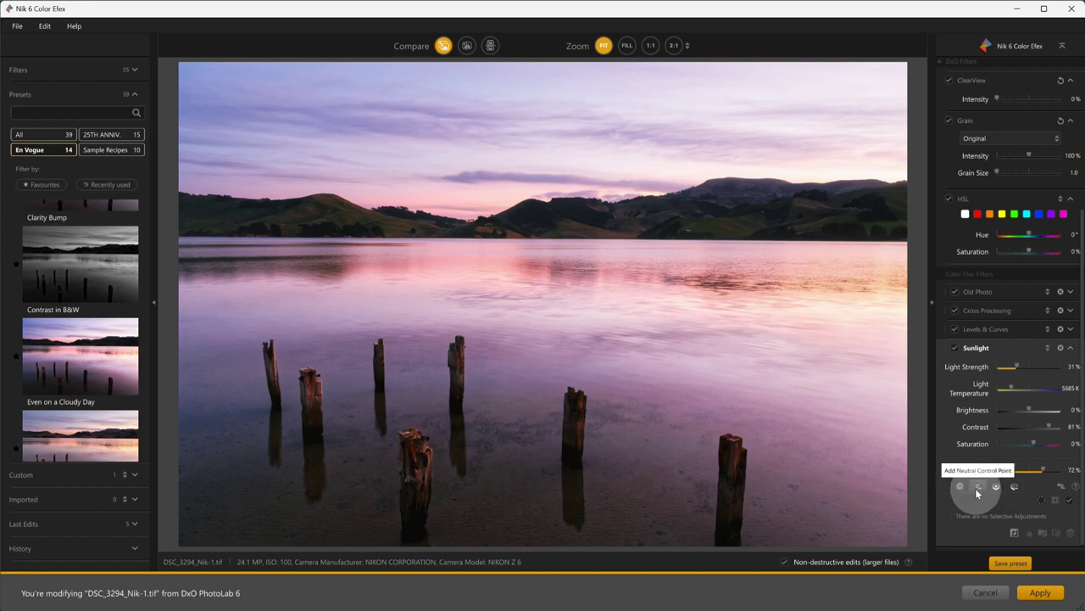
{"action": "left_click", "coordinate": [831, 303]}
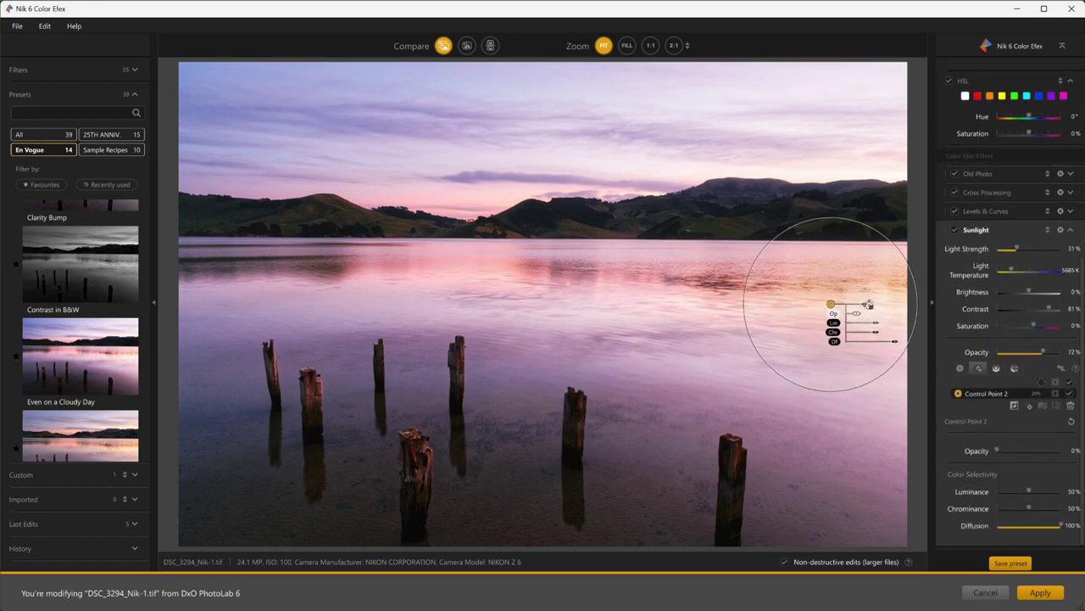
{"action": "left_click_drag", "start_coordinate": [864, 303], "coordinate": [867, 304]}
{"action": "left_click_drag", "start_coordinate": [746, 399], "coordinate": [736, 410]}
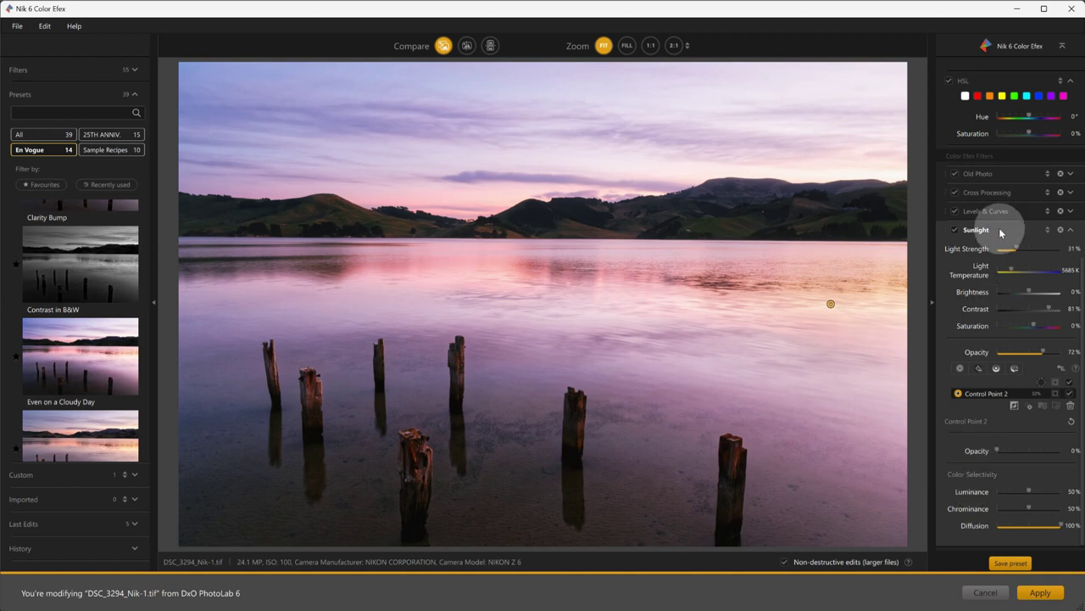
{"action": "left_click", "coordinate": [1073, 233]}
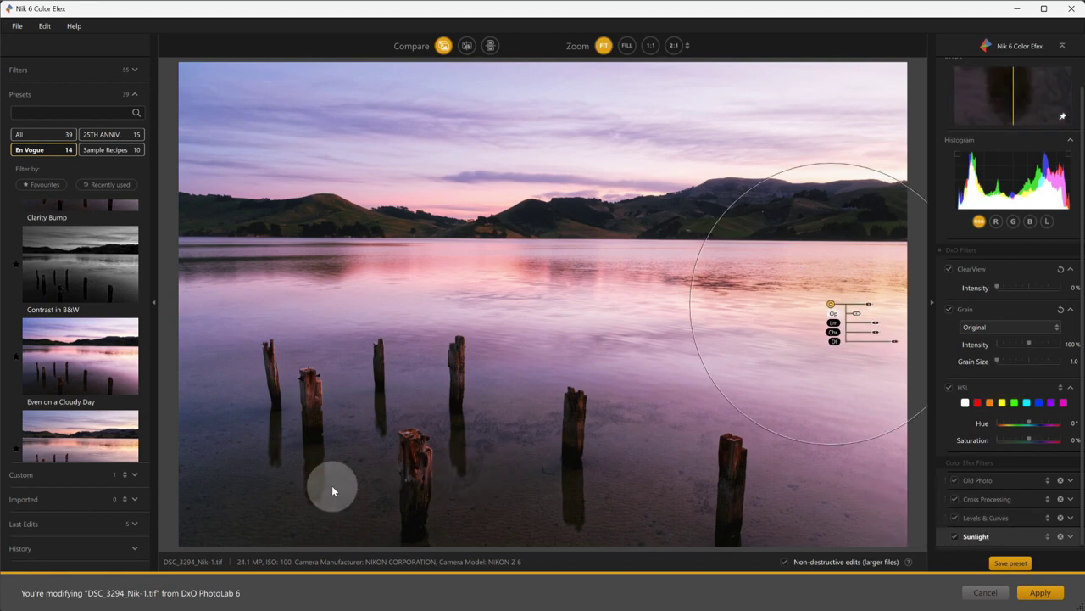
Add a Graduated Neutral Density filter from the Filters list to darken the sky
{"action": "left_click", "coordinate": [40, 70]}
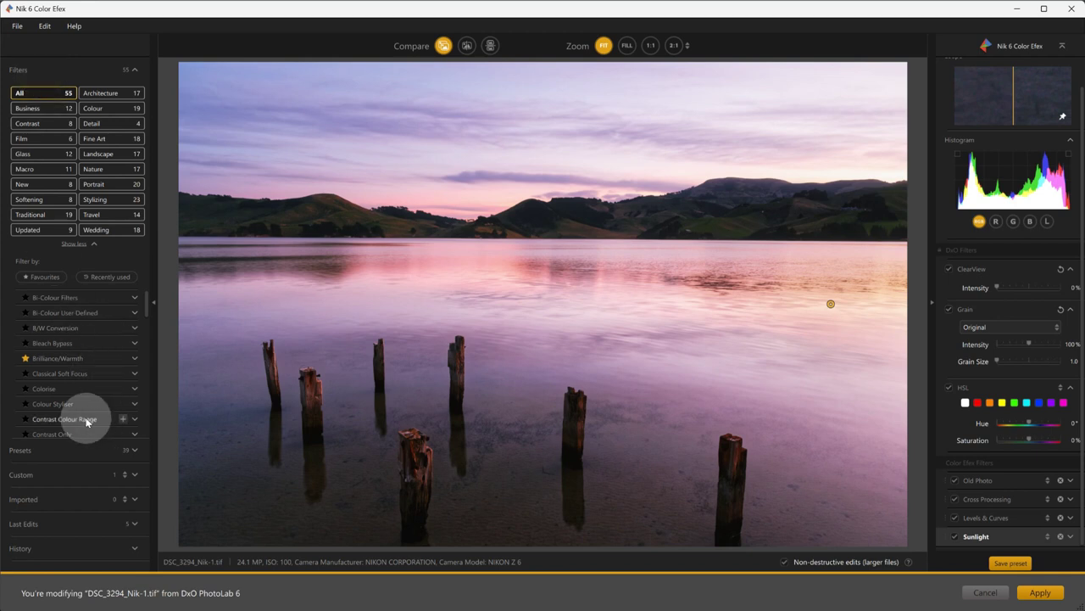
{"action": "scroll", "coordinate": [72, 388], "scroll_direction": "down", "scroll_amount": 6}
{"action": "scroll", "coordinate": [73, 392], "scroll_direction": "down", "scroll_amount": 3}
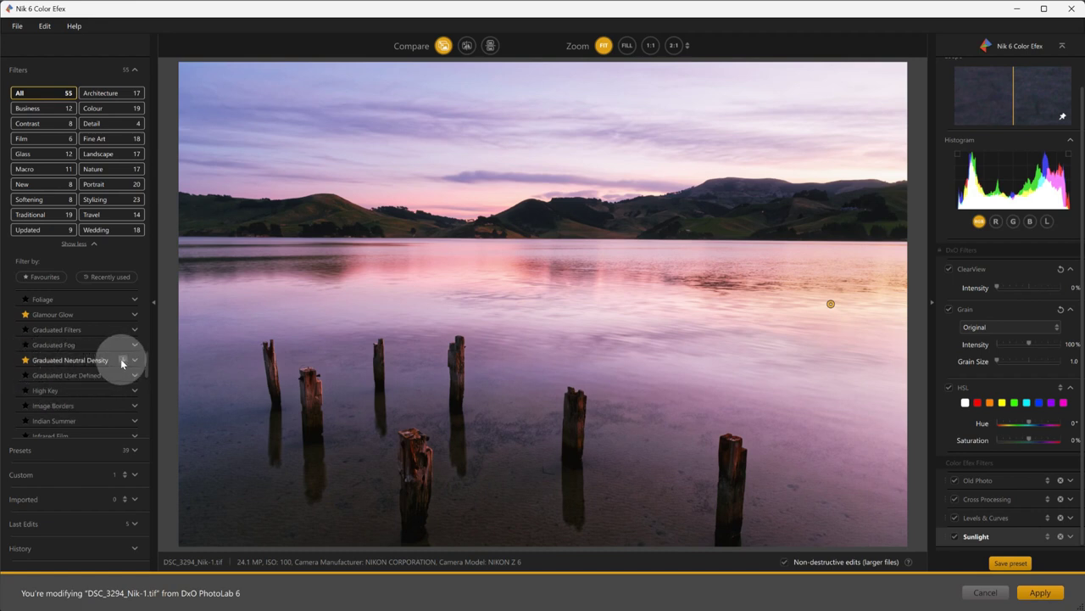
{"action": "left_click", "coordinate": [122, 361]}
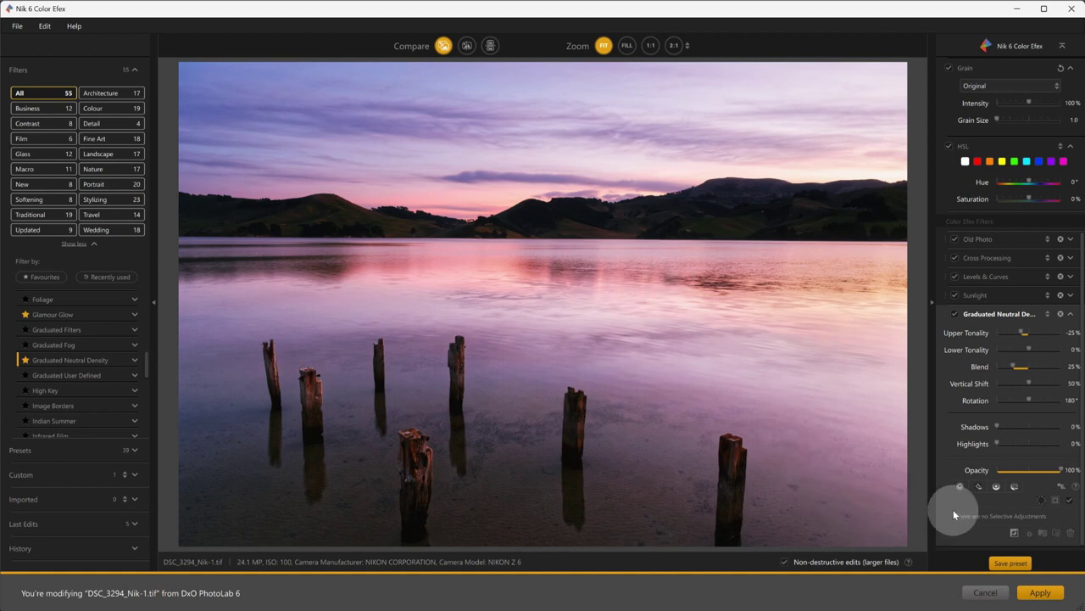
Draw Control Line 1 on the Graduated Neutral Density filter, aligned along the horizon and shoreline
{"action": "left_click", "coordinate": [997, 485]}
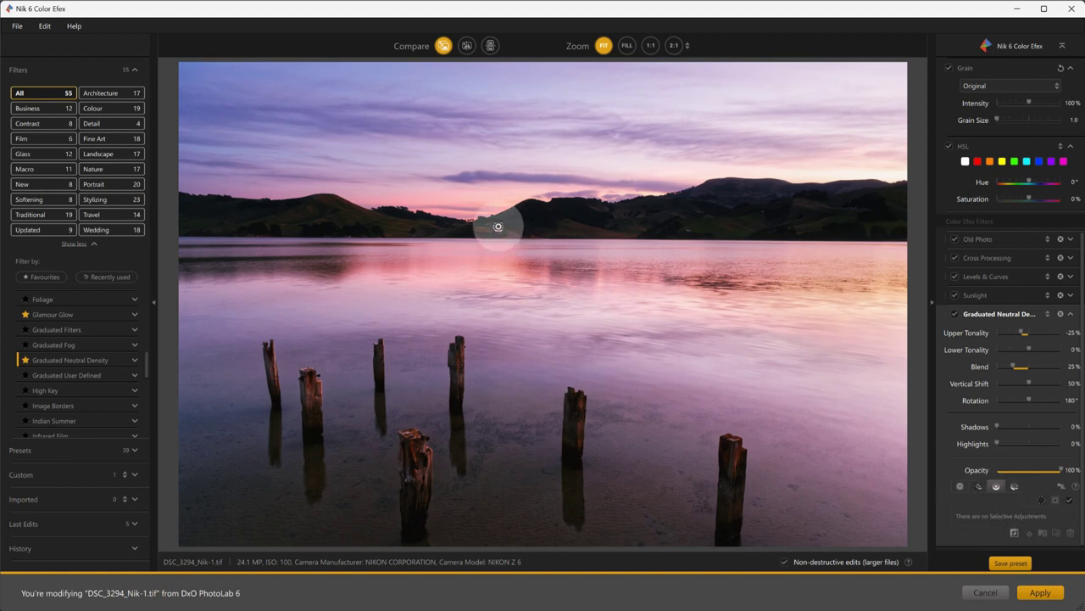
{"action": "left_click_drag", "start_coordinate": [498, 227], "coordinate": [498, 287]}
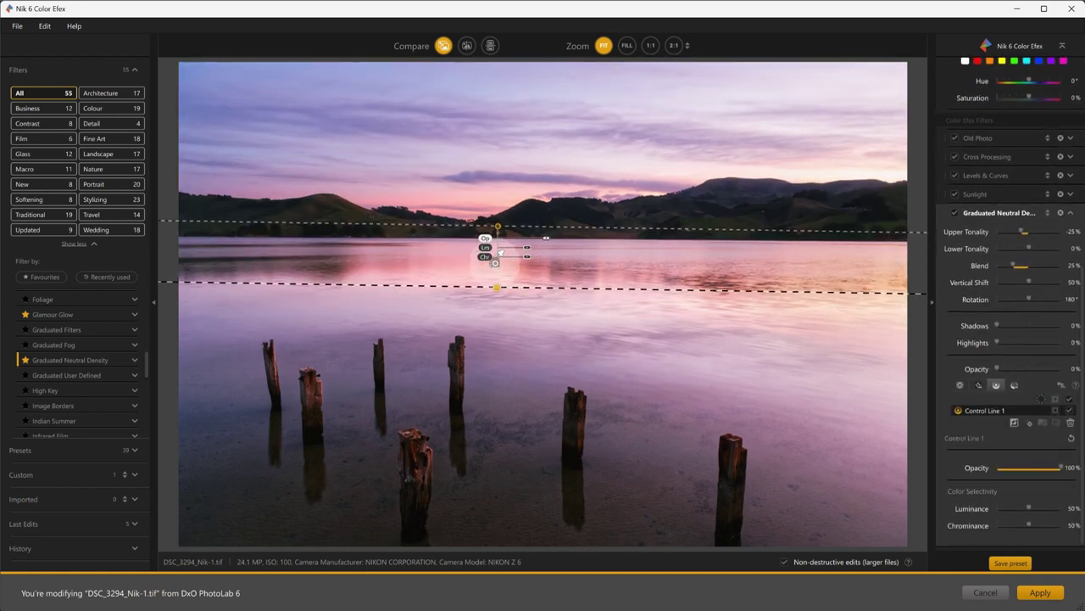
{"action": "mouse_move", "coordinate": [499, 262]}
{"action": "left_mouse_down"}
{"action": "mouse_move", "coordinate": [497, 245]}
{"action": "mouse_move", "coordinate": [509, 251]}
{"action": "mouse_move", "coordinate": [500, 254]}
{"action": "left_mouse_up"}
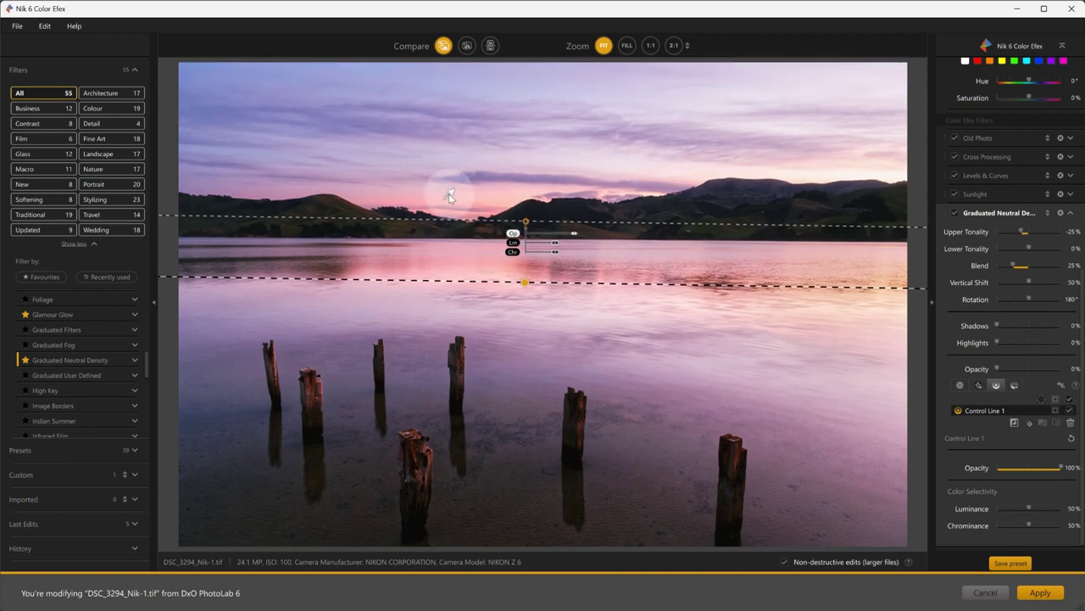
{"action": "left_click_drag", "start_coordinate": [525, 222], "coordinate": [507, 220]}
{"action": "left_click_drag", "start_coordinate": [504, 270], "coordinate": [505, 274]}
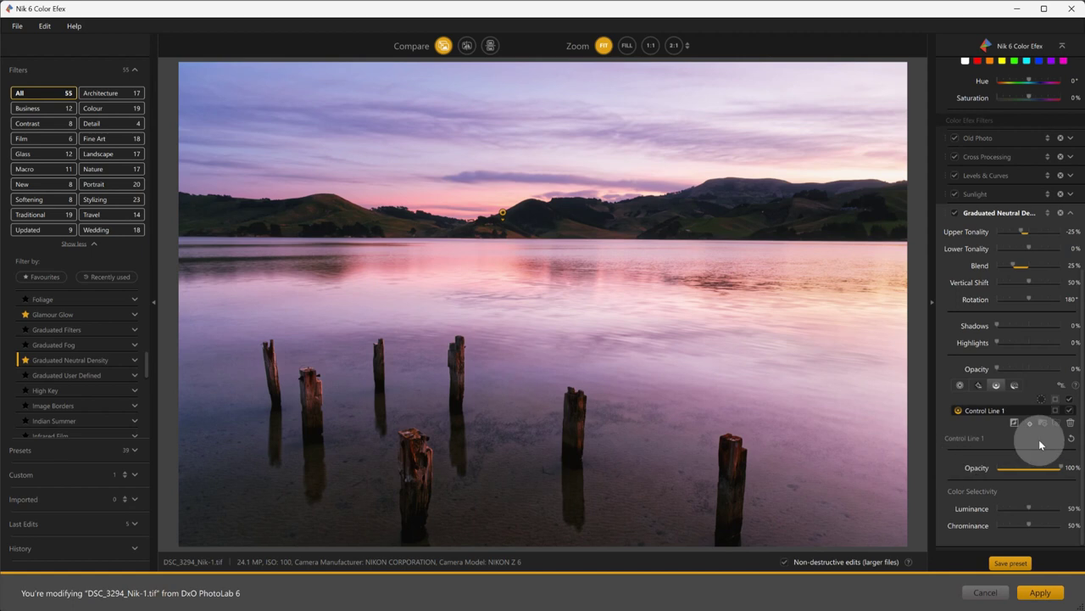
Toggle the graduated darkening off and on to compare the sky before and after
{"action": "left_click", "coordinate": [1071, 414]}
{"action": "left_click", "coordinate": [1070, 414]}
{"action": "left_click", "coordinate": [1070, 414]}
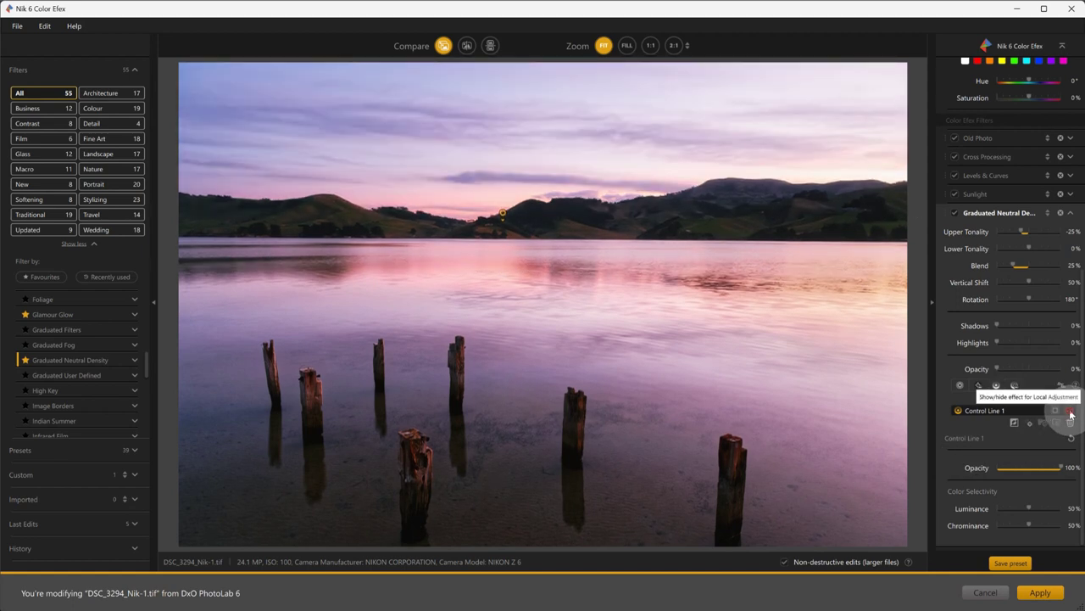
{"action": "left_click", "coordinate": [1070, 413]}
{"action": "left_click", "coordinate": [1070, 414]}
{"action": "left_click", "coordinate": [1070, 414]}
{"action": "mouse_move", "coordinate": [394, 246]}
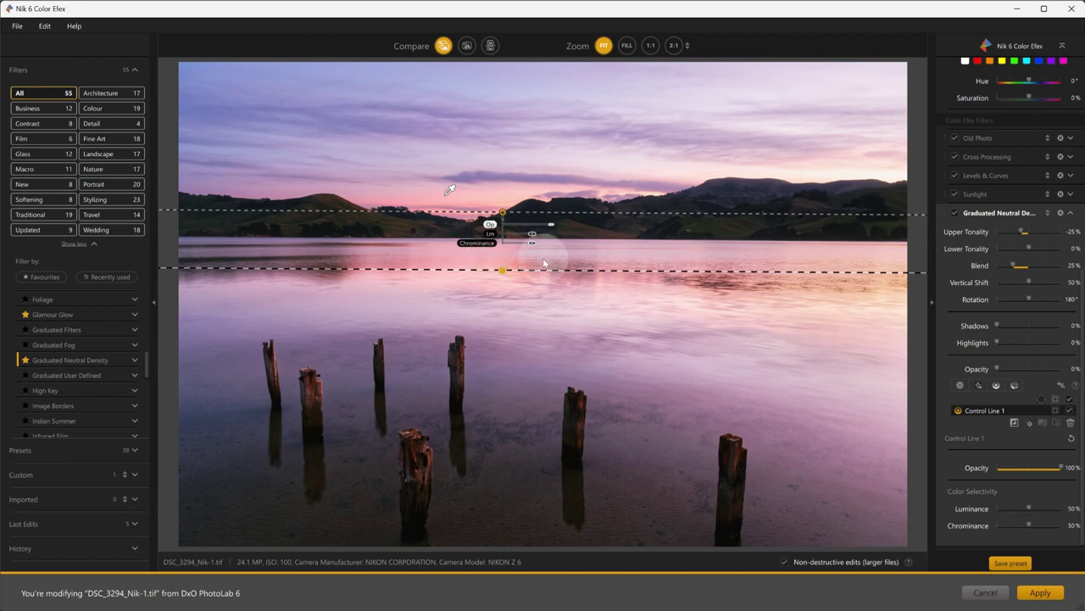
Set the control line's Luminance to 55% using the mask view, then drag its lower edge down
{"action": "left_click", "coordinate": [1056, 411]}
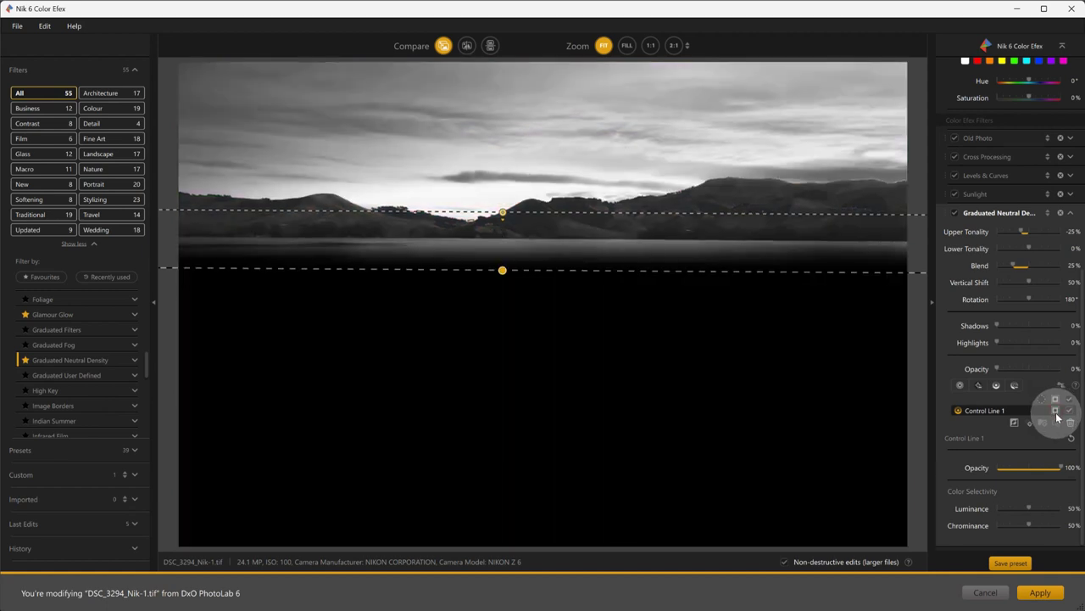
{"action": "left_click", "coordinate": [1056, 412]}
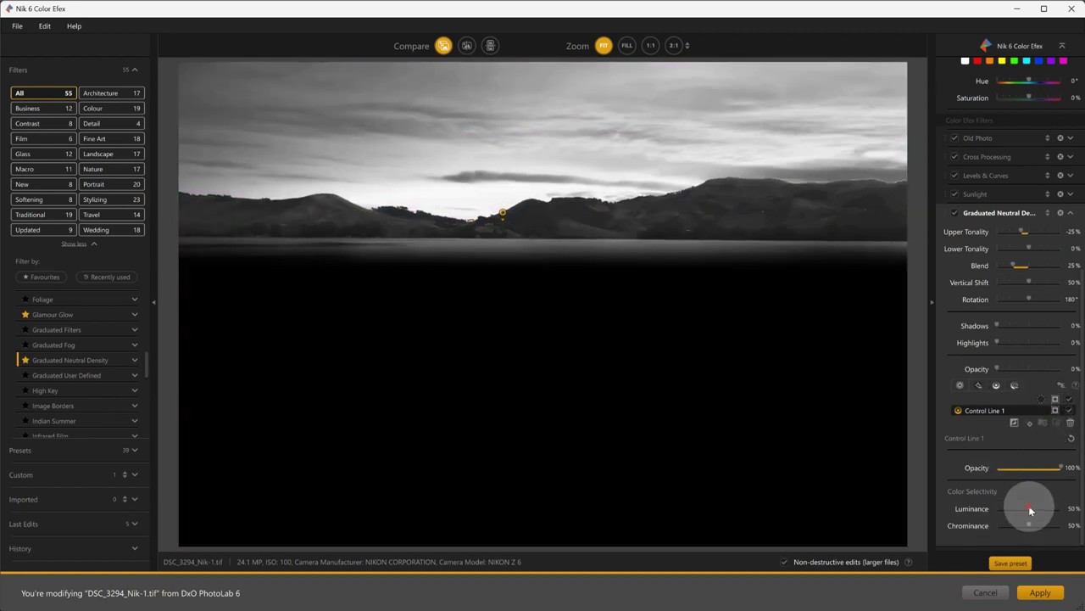
{"action": "left_click_drag", "start_coordinate": [1031, 507], "coordinate": [1034, 508]}
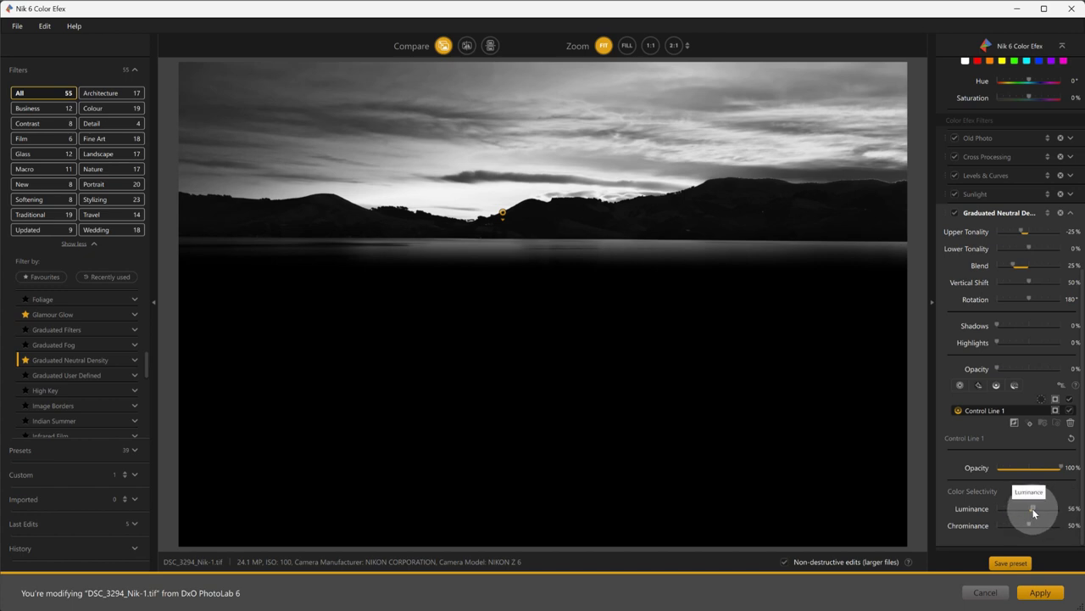
{"action": "left_click_drag", "start_coordinate": [1032, 506], "coordinate": [1031, 510]}
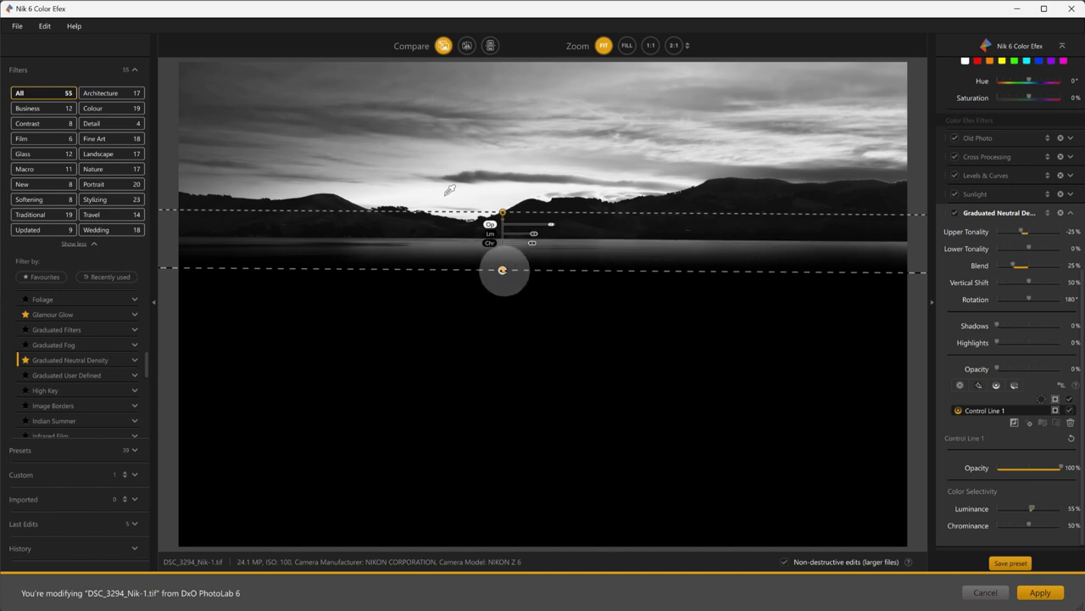
{"action": "left_click", "coordinate": [1056, 413]}
{"action": "left_click_drag", "start_coordinate": [502, 271], "coordinate": [502, 321]}
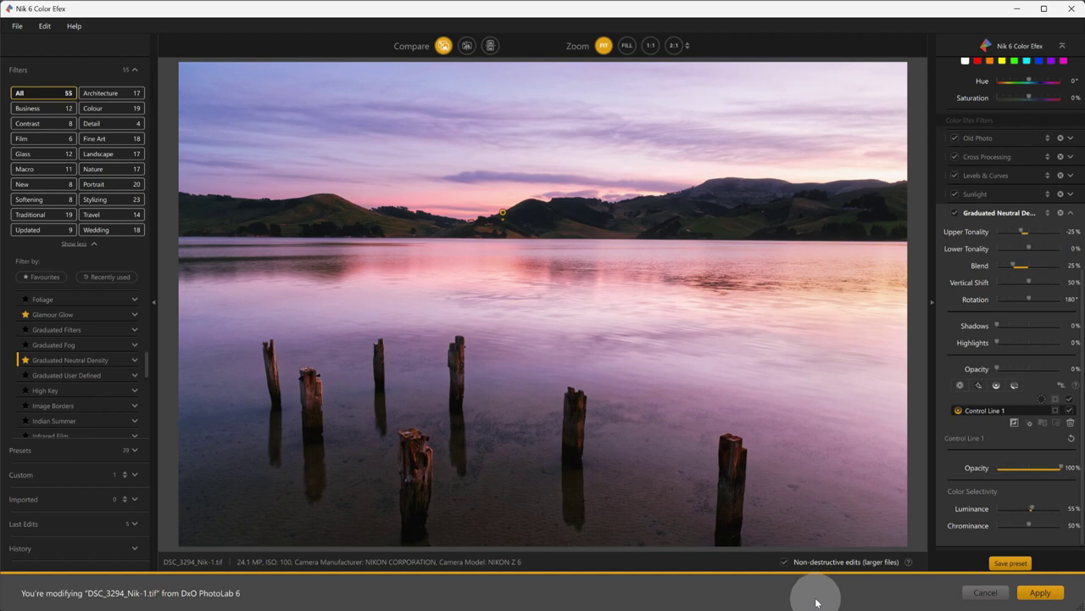
Apply the Color Efex edits, then compare DSC_3294_Nik.tif with the new DSC_3294_Nik-1.tif
{"action": "left_click", "coordinate": [1041, 594]}
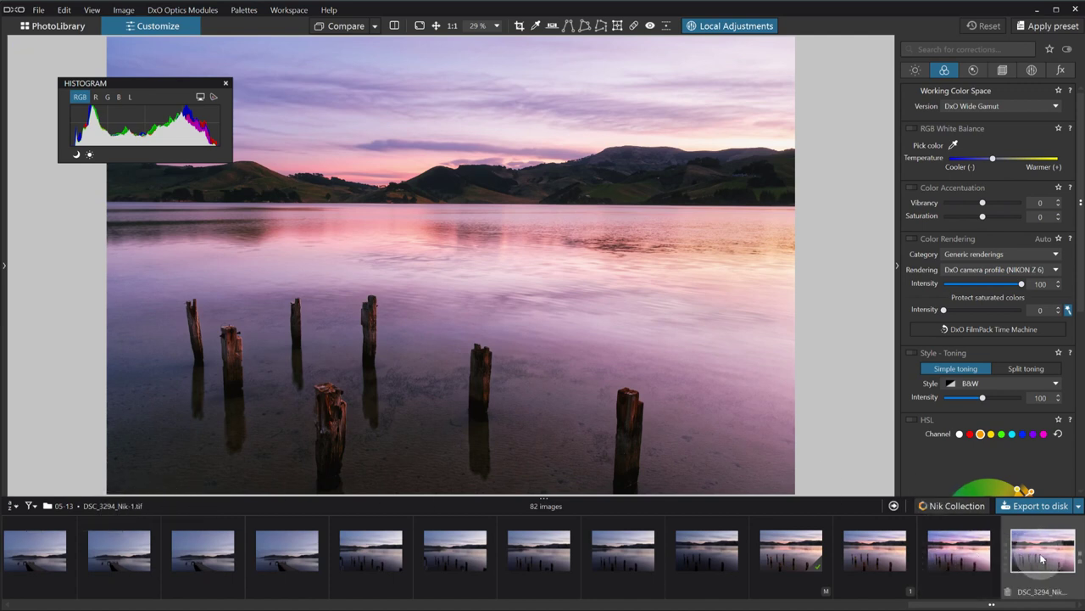
{"action": "left_click", "coordinate": [961, 555]}
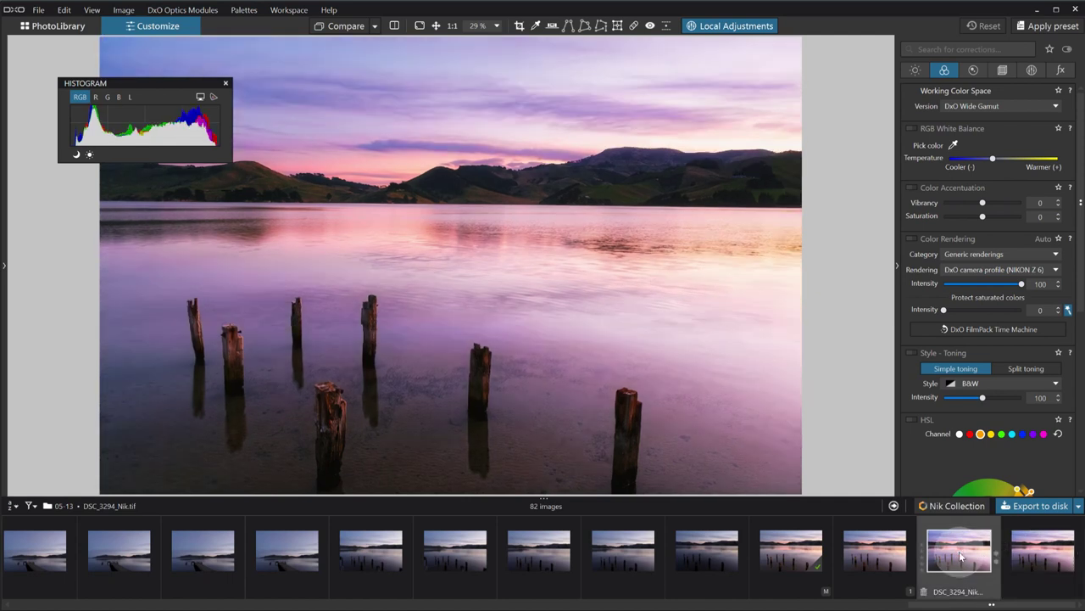
{"action": "left_click", "coordinate": [1045, 556]}
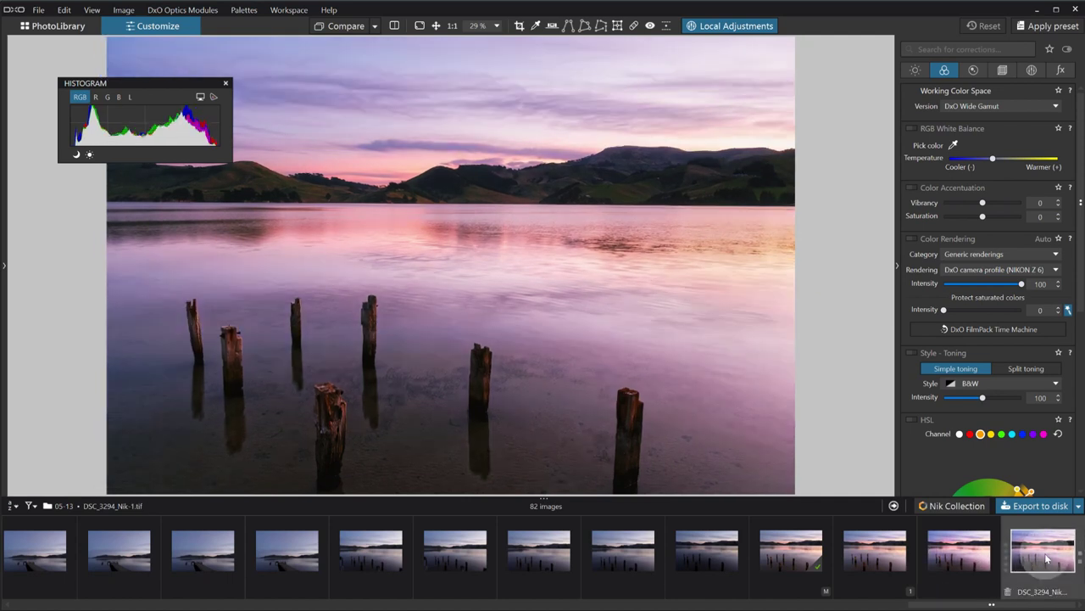